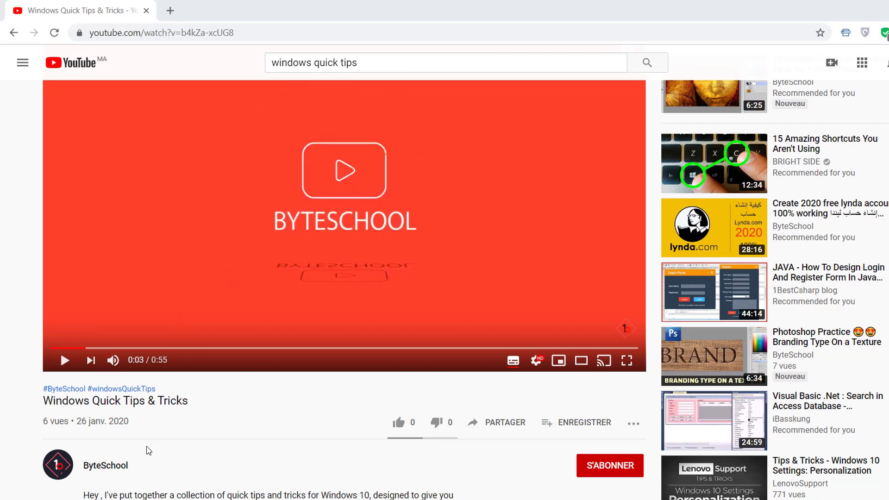
- Subscribe to the ByteSchool channel and set its notifications to Toutes
{"action": "scroll", "coordinate": [148, 451], "scroll_direction": "up", "scroll_amount": 2}
{"action": "scroll", "coordinate": [148, 450], "scroll_direction": "down", "scroll_amount": 2}
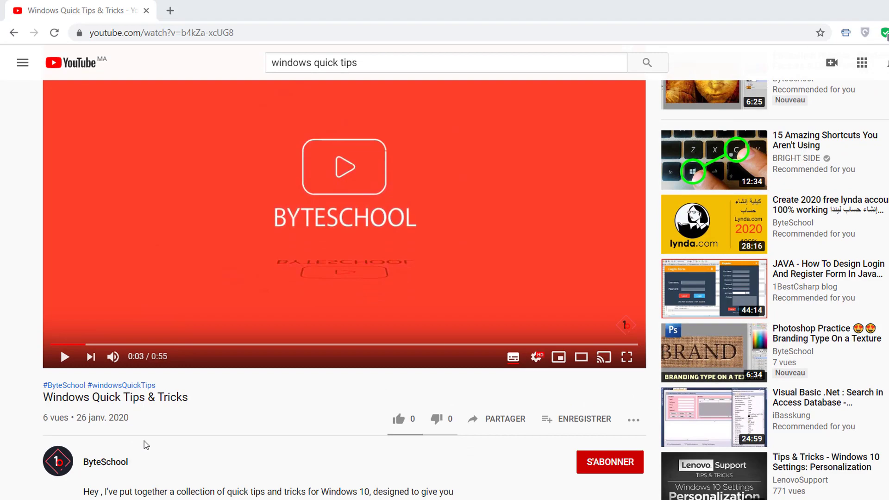
{"action": "scroll", "coordinate": [145, 444], "scroll_direction": "down", "scroll_amount": 2}
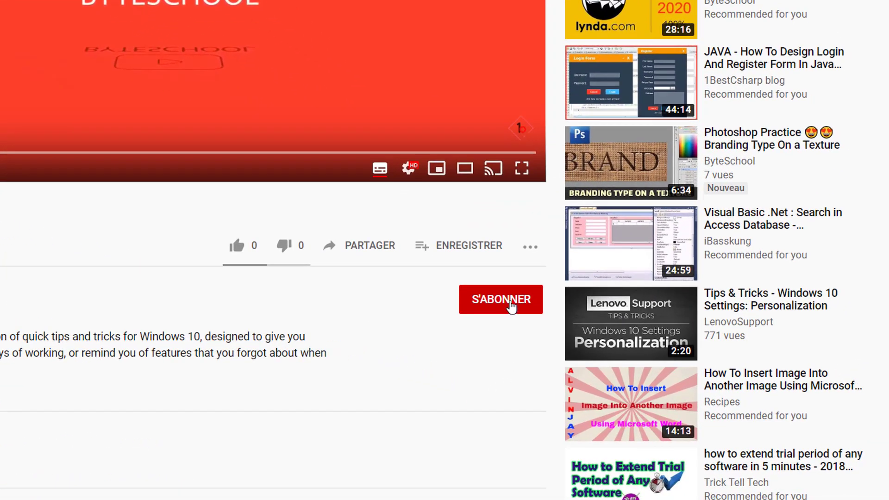
{"action": "left_click", "coordinate": [511, 304]}
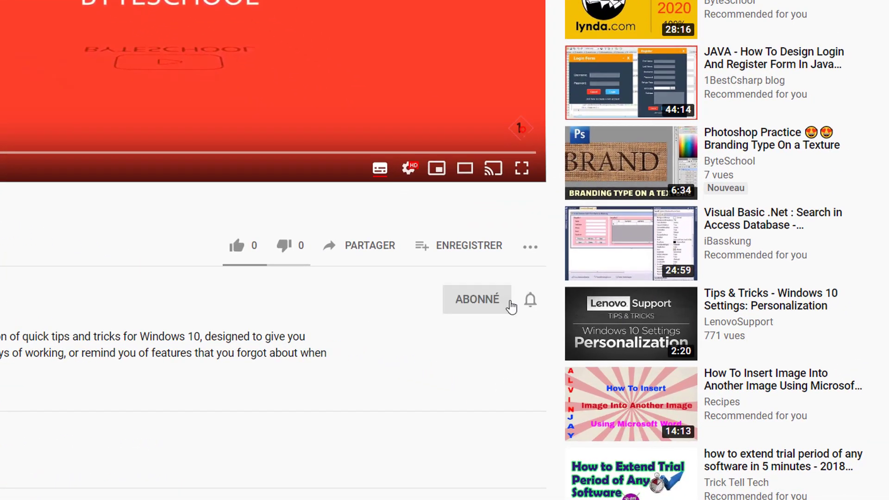
{"action": "left_click", "coordinate": [530, 302]}
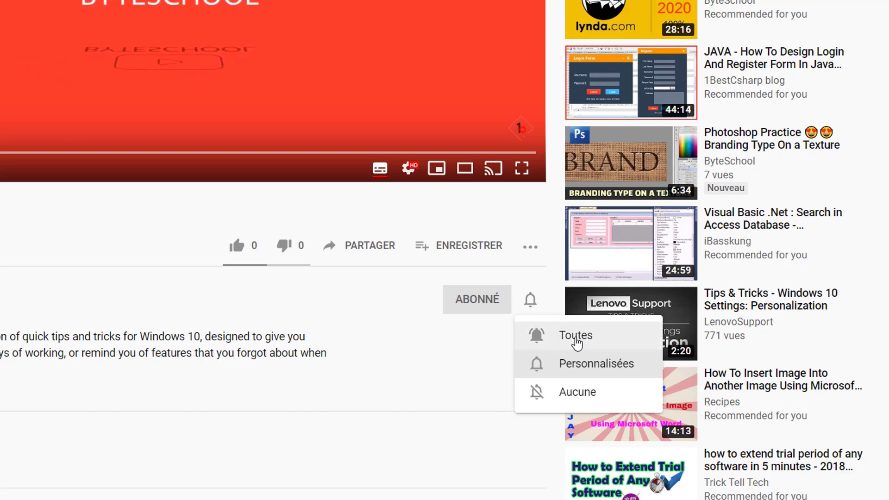
{"action": "left_click", "coordinate": [575, 338]}
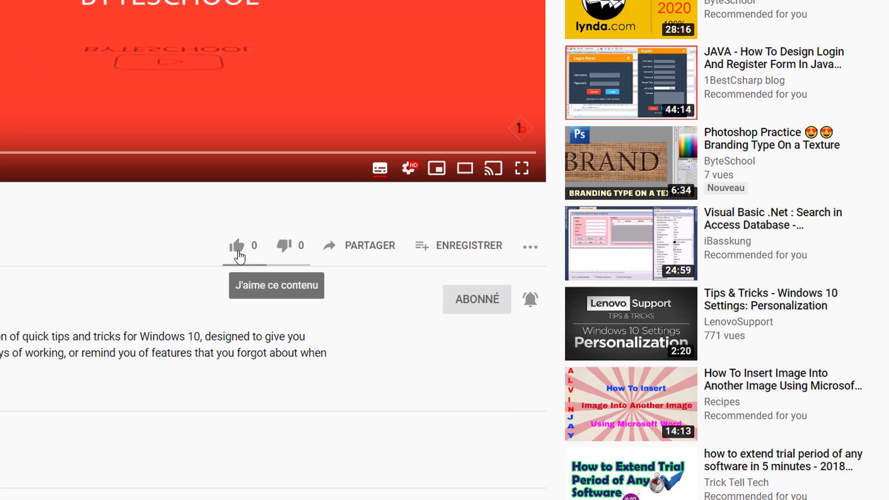
- Like the Windows Quick Tips & Tricks video and open its sharing options
{"action": "left_click", "coordinate": [238, 250]}
{"action": "left_click", "coordinate": [364, 248]}
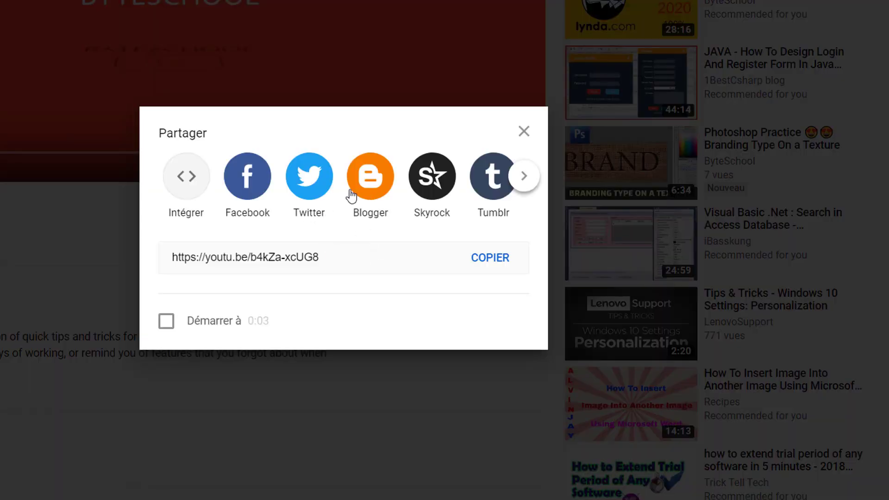
- Move the Google browser window and the virtual agent window from Desktop 1 to Desktop 2 in Task View
{"action": "key", "text": "super+Tab"}
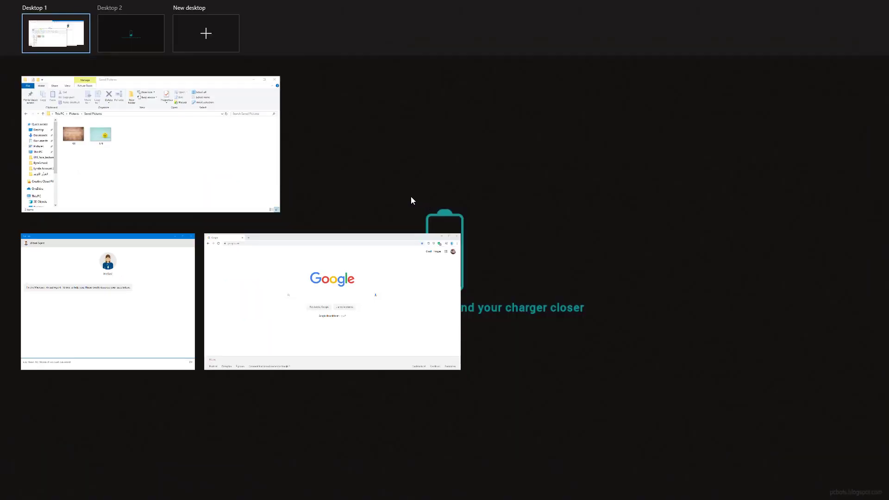
{"action": "left_click_drag", "start_coordinate": [267, 259], "coordinate": [132, 35]}
{"action": "left_click_drag", "start_coordinate": [133, 292], "coordinate": [142, 37]}
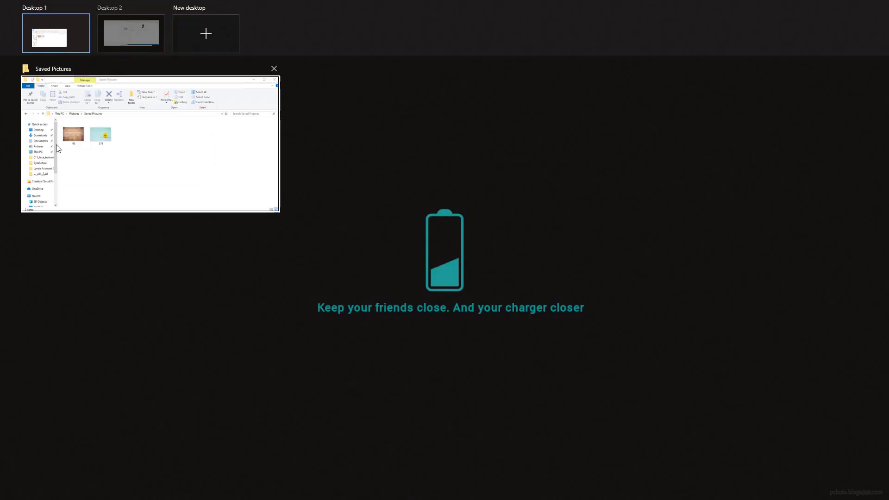
- Draw a directions route across the map in Maps and select the option via N2 and Route Aouama
{"action": "mouse_move", "coordinate": [675, 355]}
{"action": "left_mouse_down"}
{"action": "mouse_move", "coordinate": [636, 324]}
{"action": "mouse_move", "coordinate": [575, 206]}
{"action": "mouse_move", "coordinate": [486, 168]}
{"action": "mouse_move", "coordinate": [258, 169]}
{"action": "left_mouse_up"}
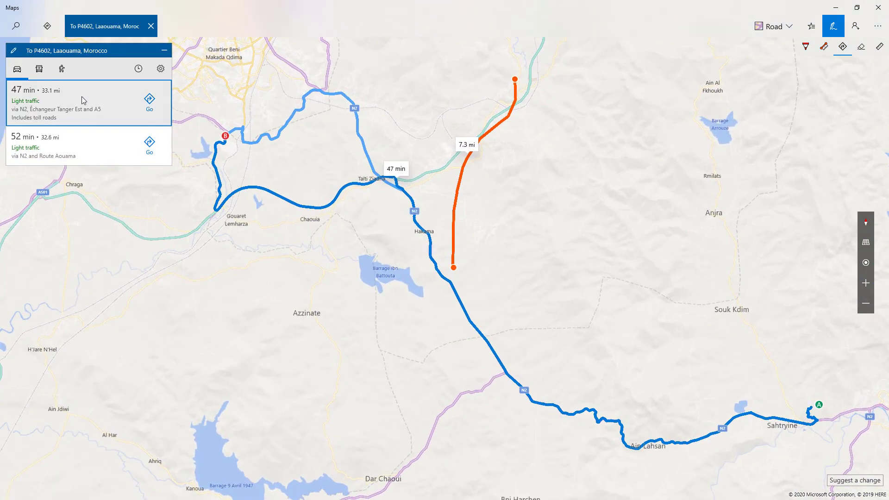
{"action": "left_click", "coordinate": [76, 139]}
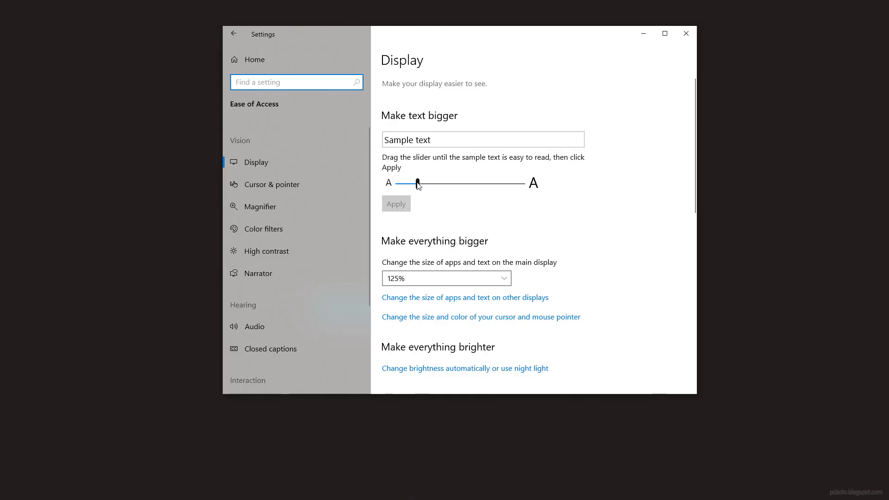
- Adjust the Make text bigger size in the Ease of Access display settings to about 118%
{"action": "mouse_move", "coordinate": [417, 183]}
{"action": "left_mouse_down"}
{"action": "mouse_move", "coordinate": [408, 182]}
{"action": "mouse_move", "coordinate": [416, 182]}
{"action": "left_mouse_up"}
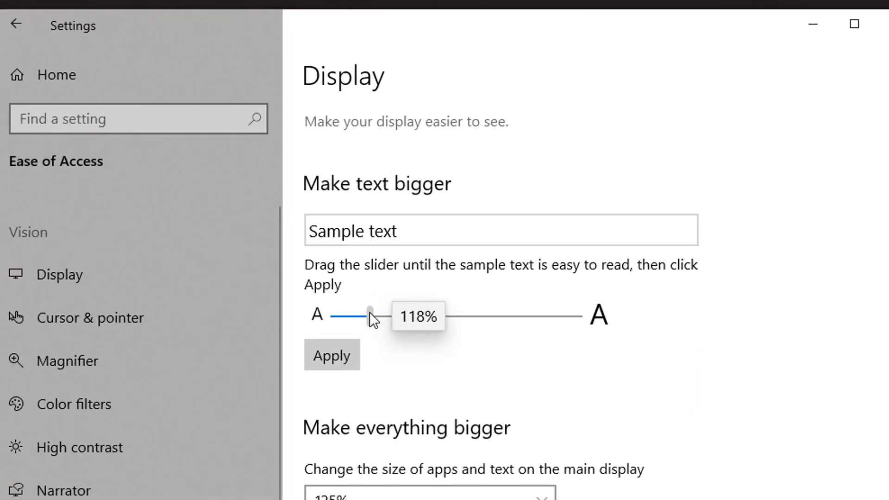
{"action": "left_click_drag", "start_coordinate": [370, 312], "coordinate": [374, 312]}
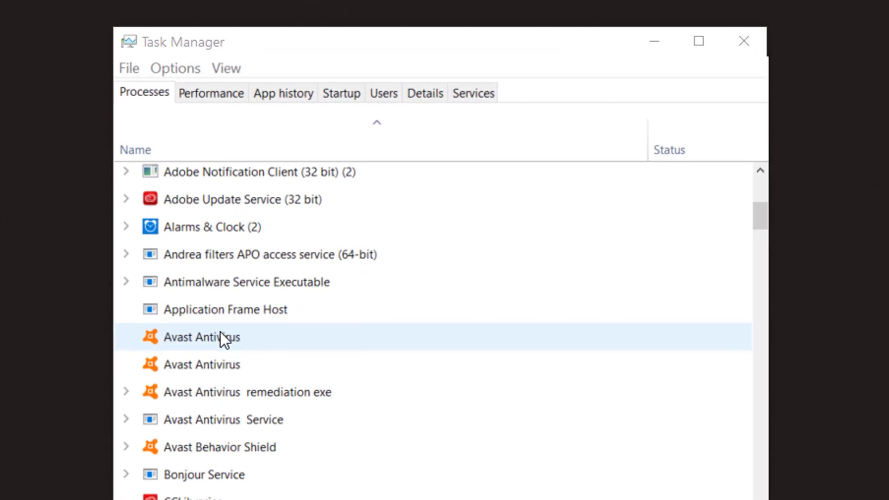
- Open the available actions for the first Avast Antivirus process in Task Manager
{"action": "right_click", "coordinate": [220, 332]}
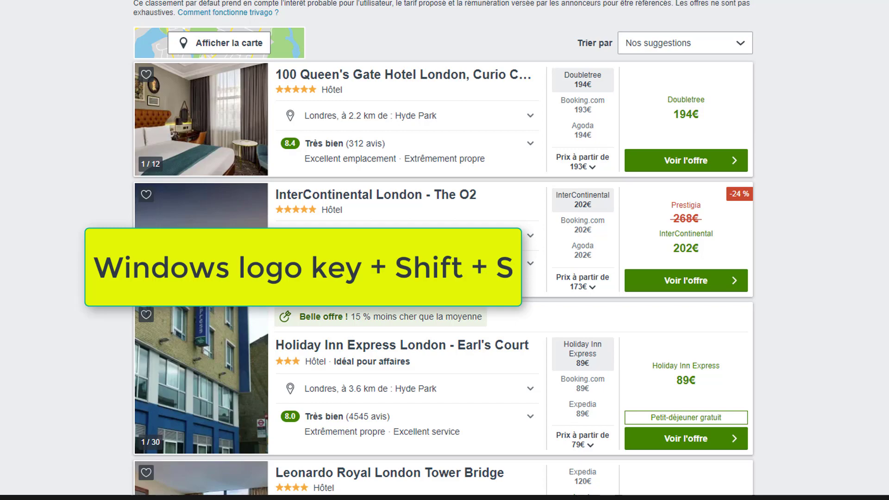
- Take a fullscreen snip of the hotel results page and open it for markup
{"action": "key", "text": "super+shift+s"}
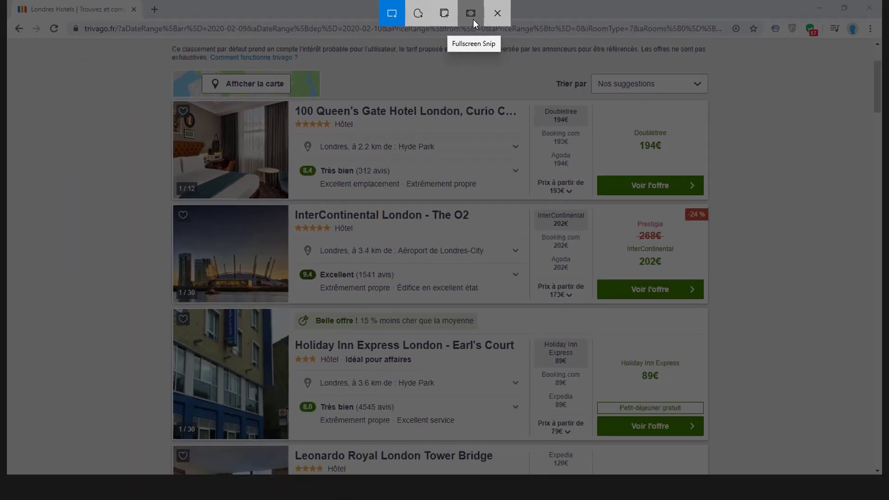
{"action": "left_click", "coordinate": [484, 21]}
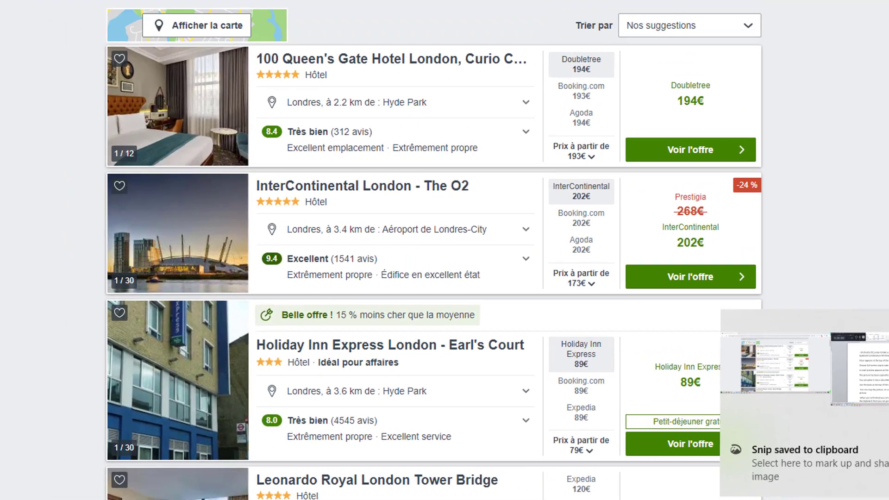
{"action": "left_click", "coordinate": [877, 356]}
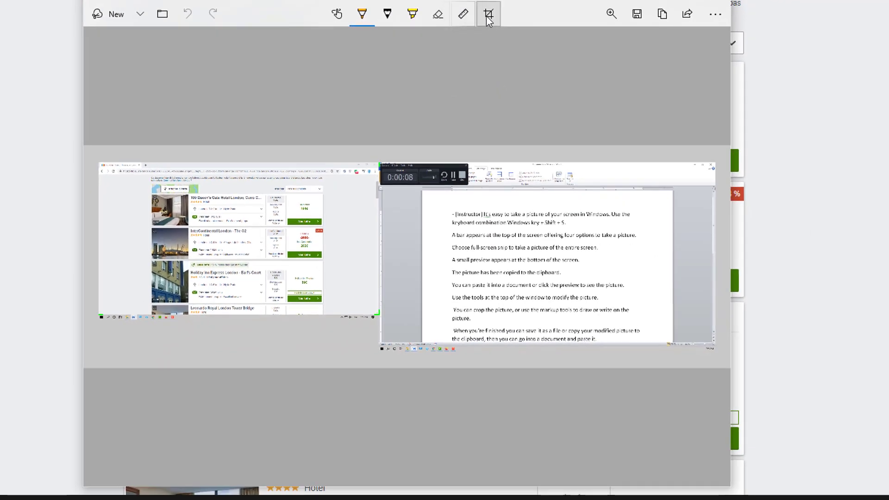
- Crop the snip to the browser screen with the hotel results, cutting off the document beside it
{"action": "left_click", "coordinate": [532, 67]}
{"action": "left_click_drag", "start_coordinate": [715, 162], "coordinate": [378, 166]}
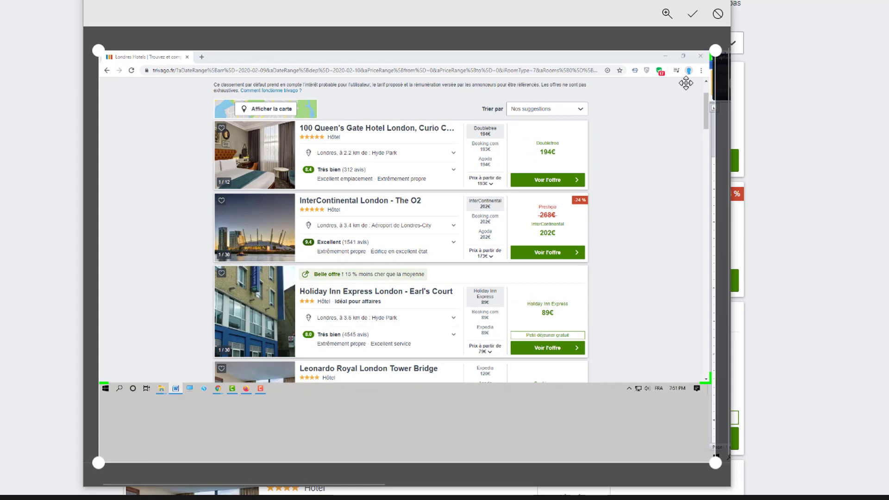
{"action": "left_click", "coordinate": [701, 20]}
- Set the ballpoint pen to magenta and circle the 100 Queen's Gate Hotel London listing on the snip
{"action": "left_click", "coordinate": [362, 14]}
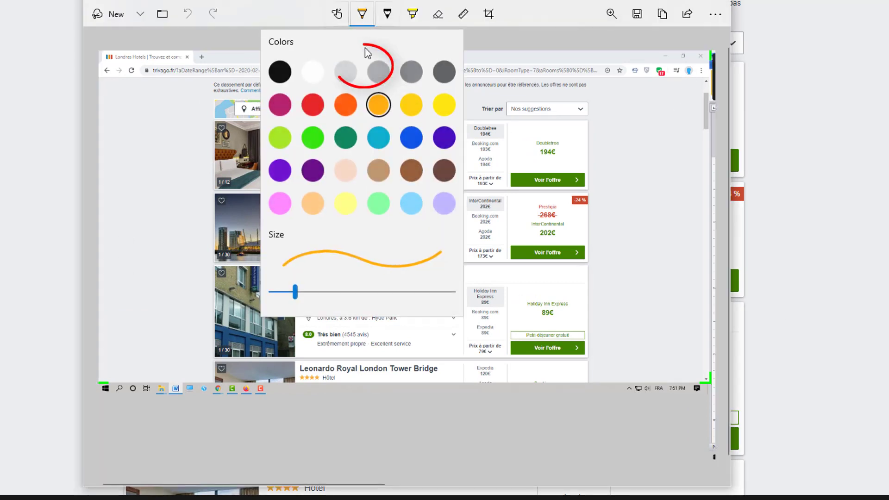
{"action": "left_click", "coordinate": [285, 101]}
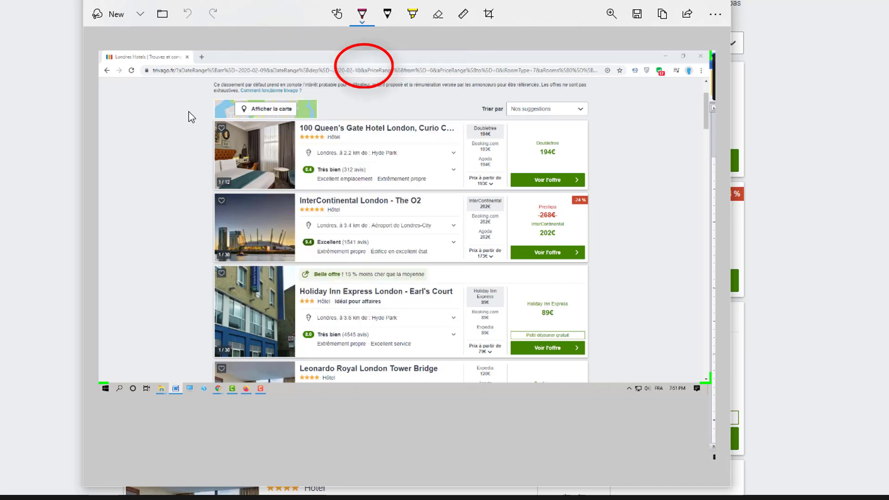
{"action": "mouse_move", "coordinate": [188, 112]}
{"action": "left_mouse_down"}
{"action": "mouse_move", "coordinate": [572, 122]}
{"action": "mouse_move", "coordinate": [562, 194]}
{"action": "mouse_move", "coordinate": [300, 194]}
{"action": "left_mouse_up"}
{"action": "mouse_move", "coordinate": [246, 194]}
{"action": "left_mouse_down"}
{"action": "mouse_move", "coordinate": [186, 135]}
{"action": "mouse_move", "coordinate": [192, 117]}
{"action": "left_mouse_up"}
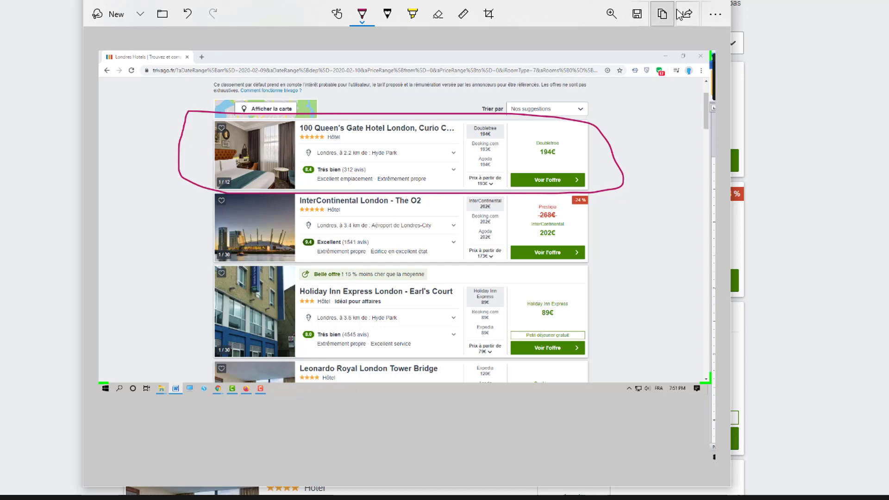
- Copy the marked-up snip to the clipboard and close the snip editor
{"action": "left_click", "coordinate": [664, 22]}
{"action": "left_click", "coordinate": [717, 2]}
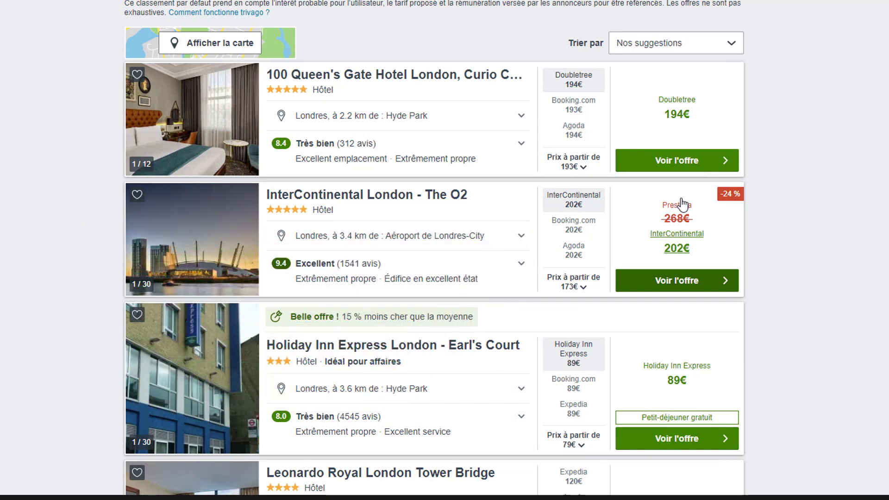
- Take a rectangular snip of the 100 Queen's Gate Hotel London listing and open it for markup
{"action": "key", "text": "super+shift+s"}
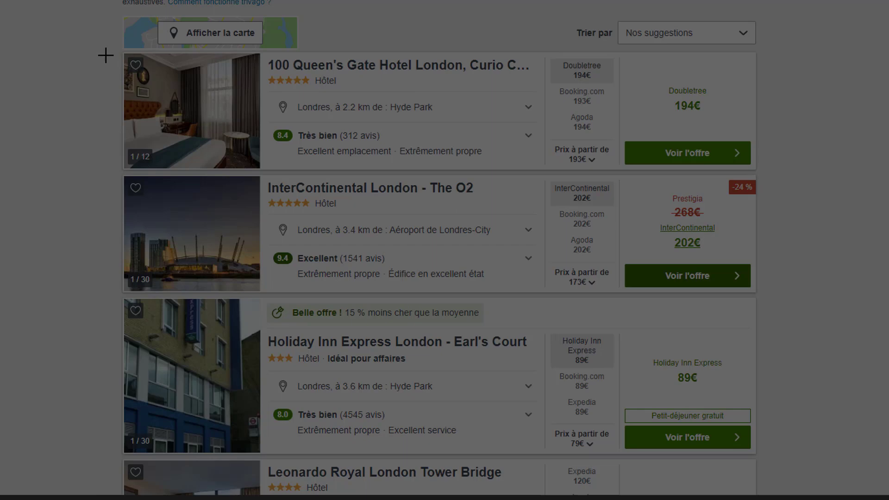
{"action": "left_click_drag", "start_coordinate": [106, 55], "coordinate": [787, 176]}
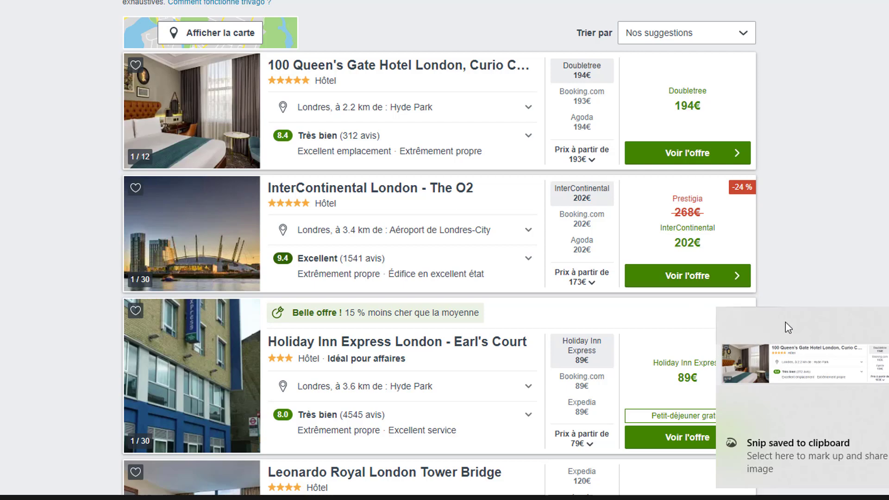
{"action": "left_click", "coordinate": [832, 342]}
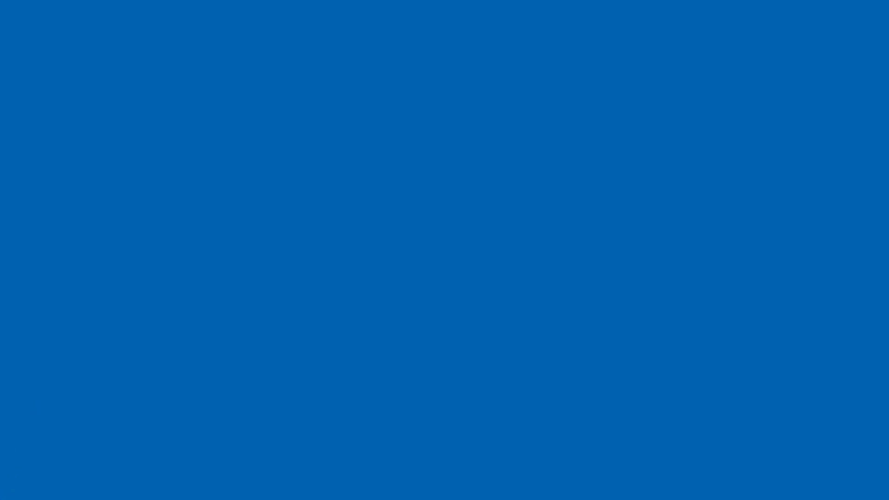
- Open the Personalization color settings in Windows Settings and set the color choice to Custom
{"action": "key", "text": "super"}
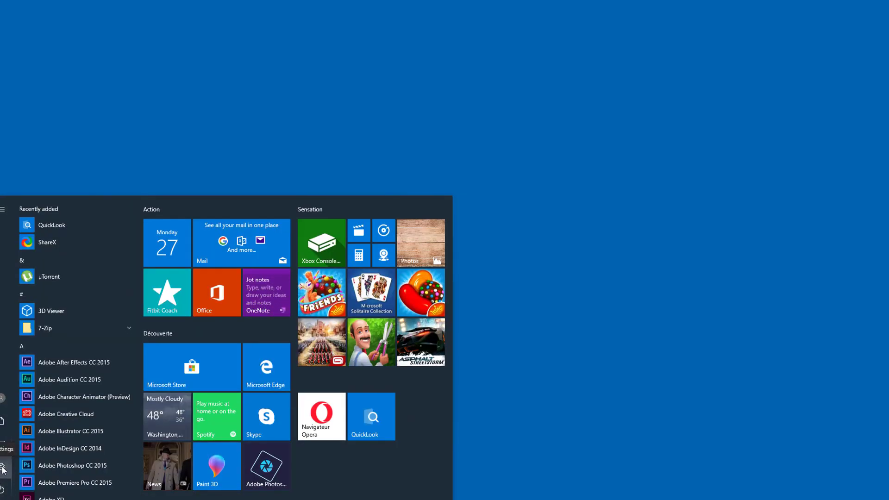
{"action": "left_click", "coordinate": [2, 468]}
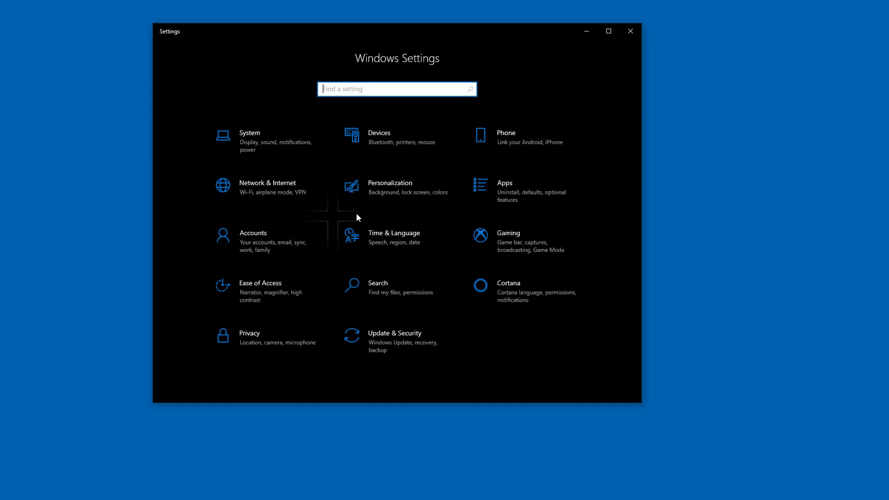
{"action": "left_click", "coordinate": [382, 185]}
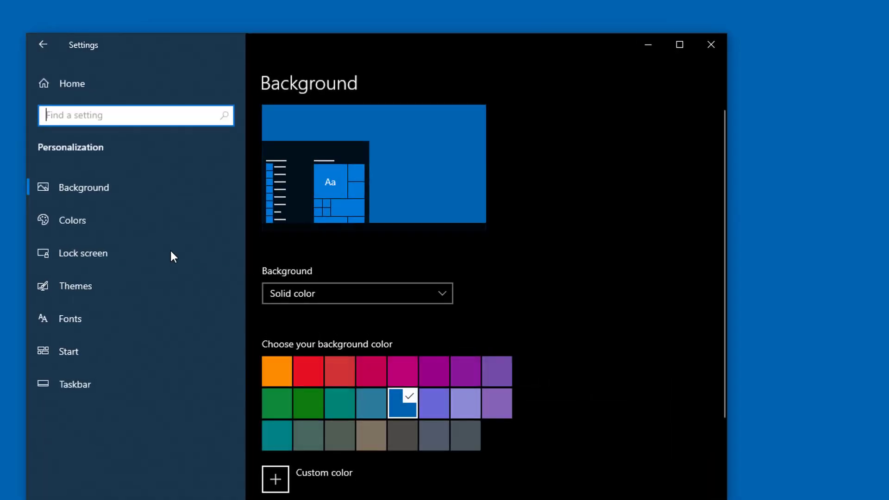
{"action": "left_click", "coordinate": [105, 220]}
{"action": "left_click", "coordinate": [383, 289]}
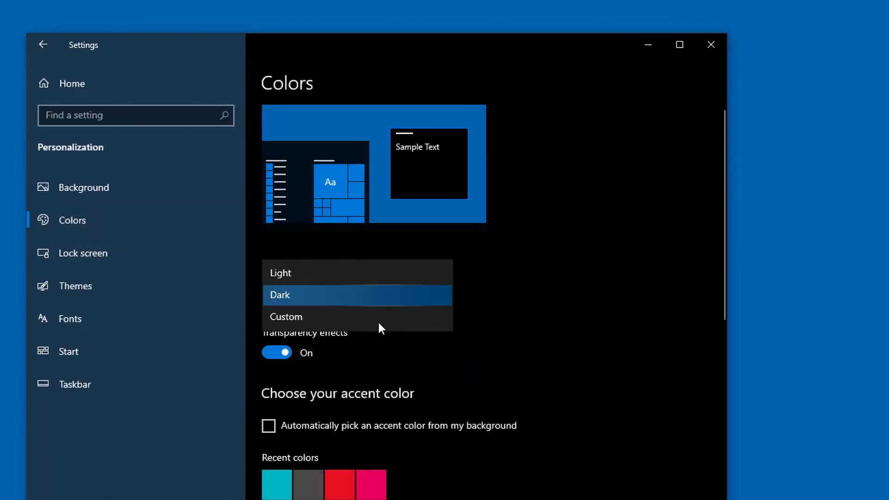
{"action": "left_click", "coordinate": [378, 320]}
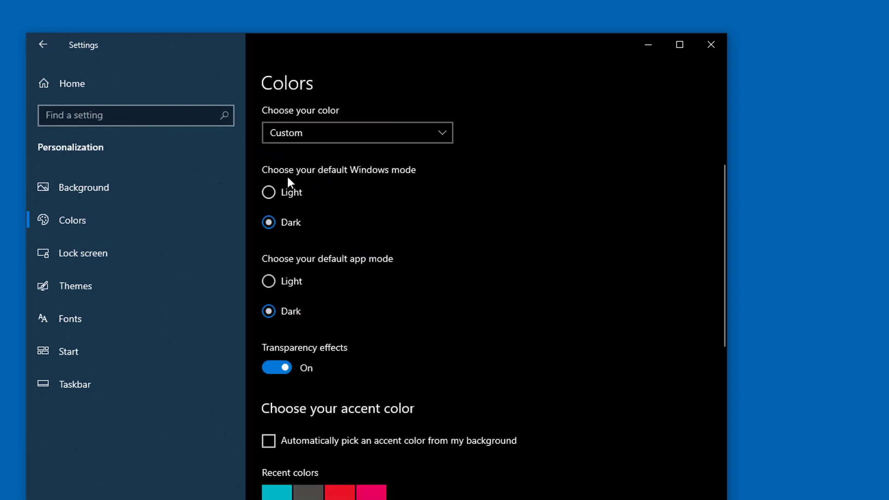
- Set the default Windows mode to Light and check the look of the Start menu
{"action": "left_click", "coordinate": [269, 193]}
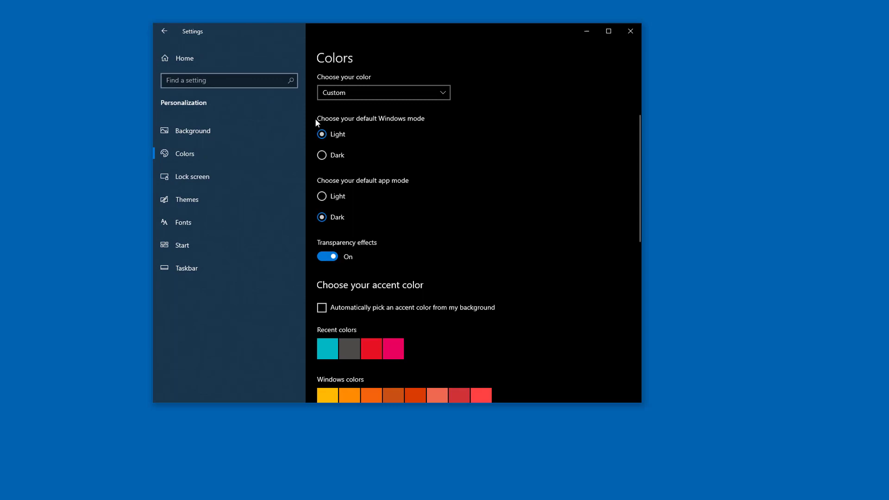
{"action": "key", "text": "super"}
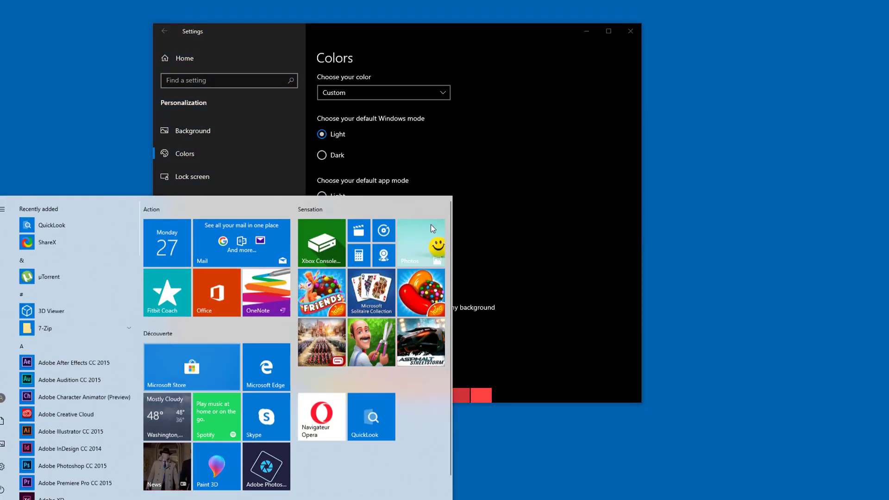
{"action": "left_click", "coordinate": [382, 158]}
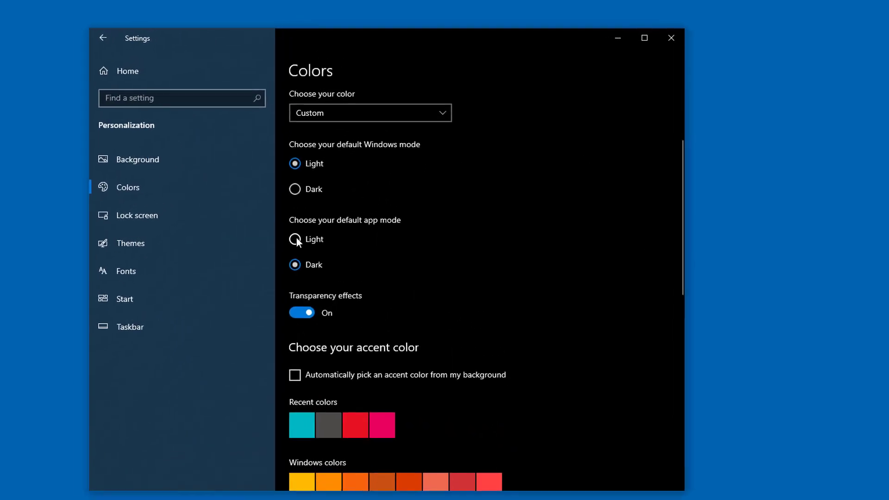
- Set the default app mode to Light, check its look in a File Explorer window, and close that window
{"action": "left_click", "coordinate": [321, 195]}
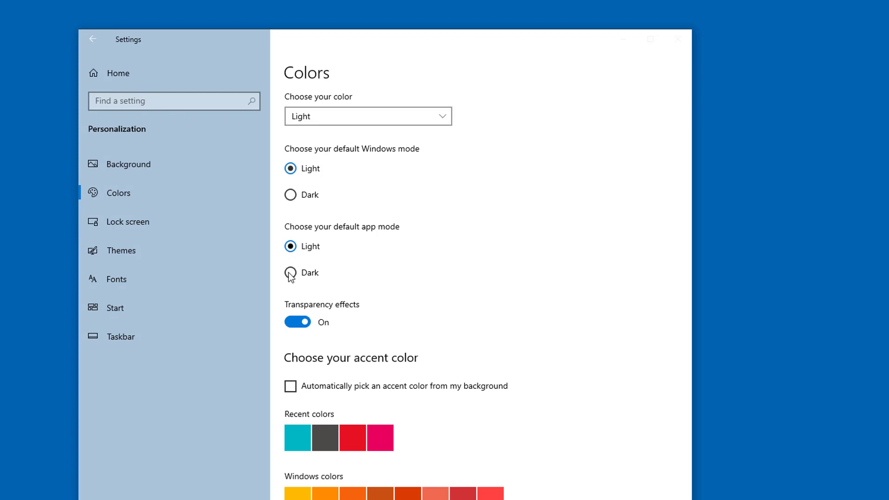
{"action": "key", "text": "super+e"}
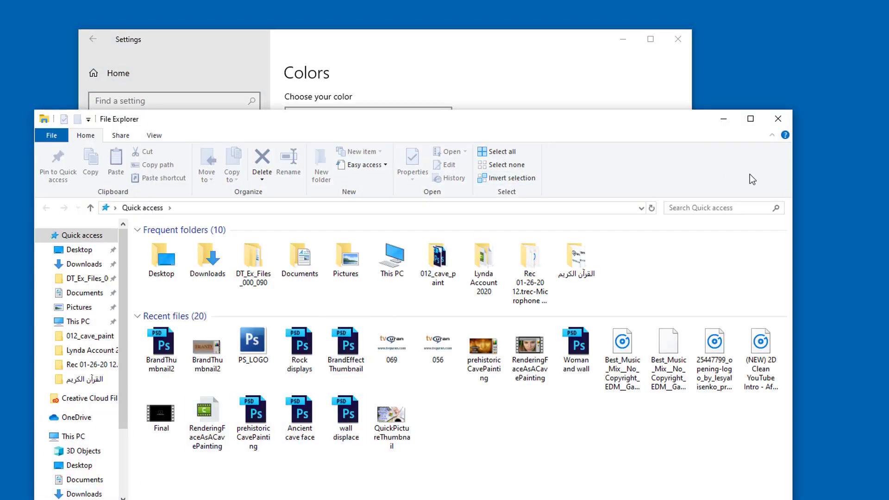
{"action": "left_click", "coordinate": [787, 118]}
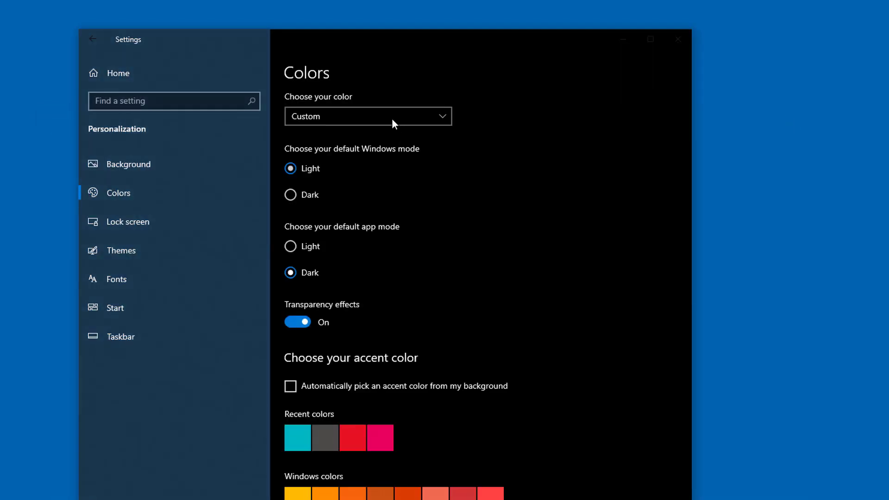
- Set the overall color choice to Light
{"action": "left_click", "coordinate": [443, 118]}
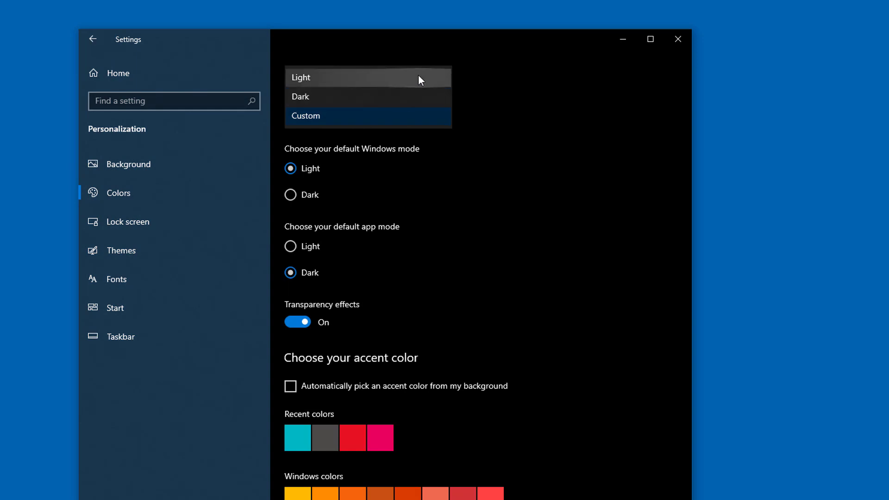
{"action": "left_click", "coordinate": [501, 101]}
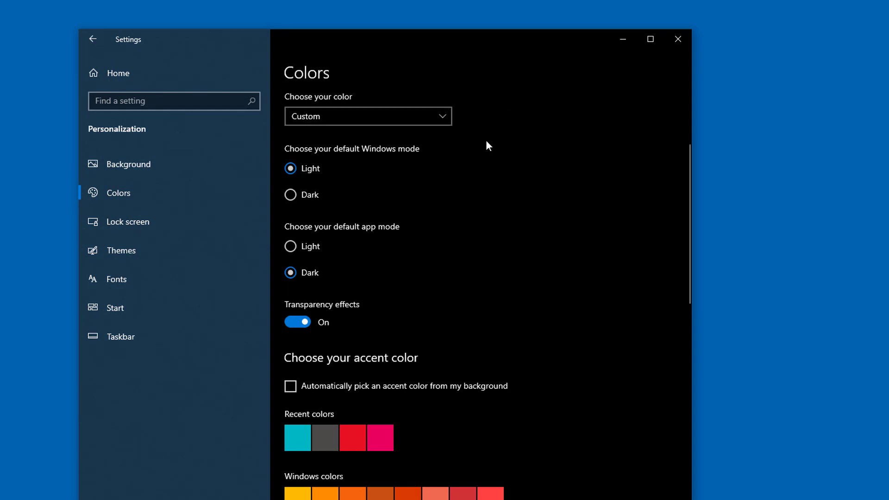
{"action": "left_click", "coordinate": [401, 121]}
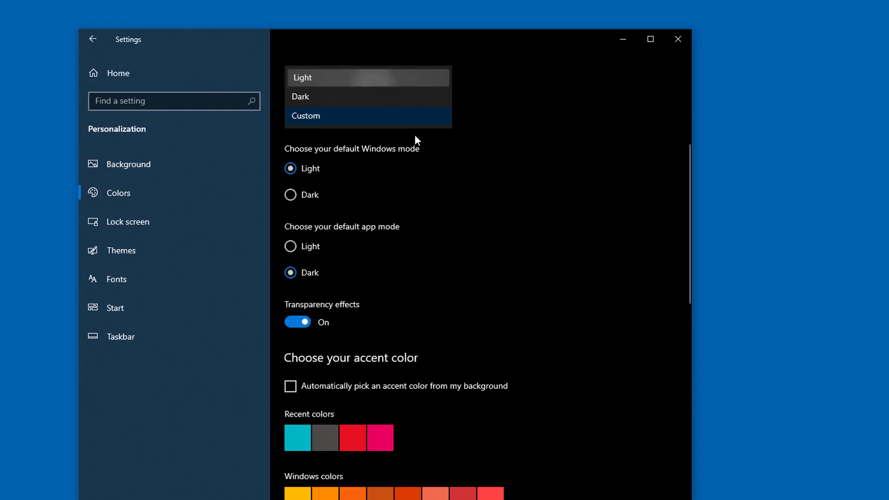
{"action": "key", "text": "Return"}
- Change the overall color choice to Dark
{"action": "left_click", "coordinate": [425, 120]}
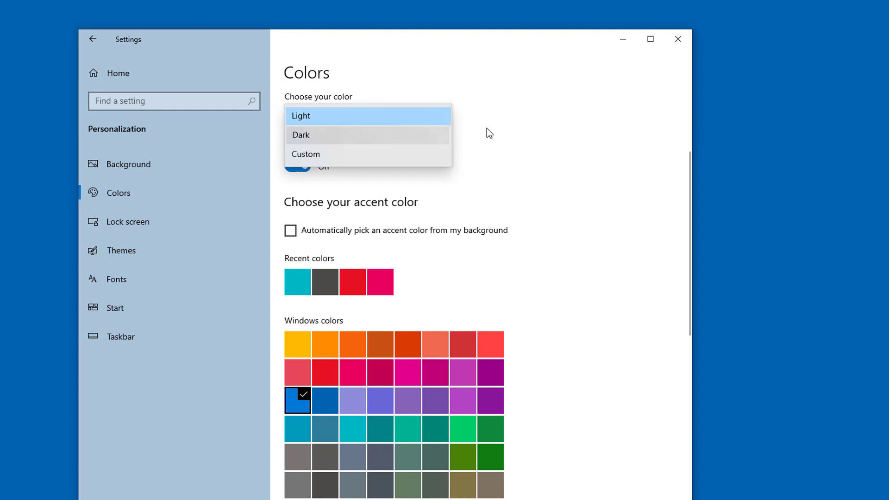
{"action": "key", "text": "Down"}
{"action": "key", "text": "Return"}
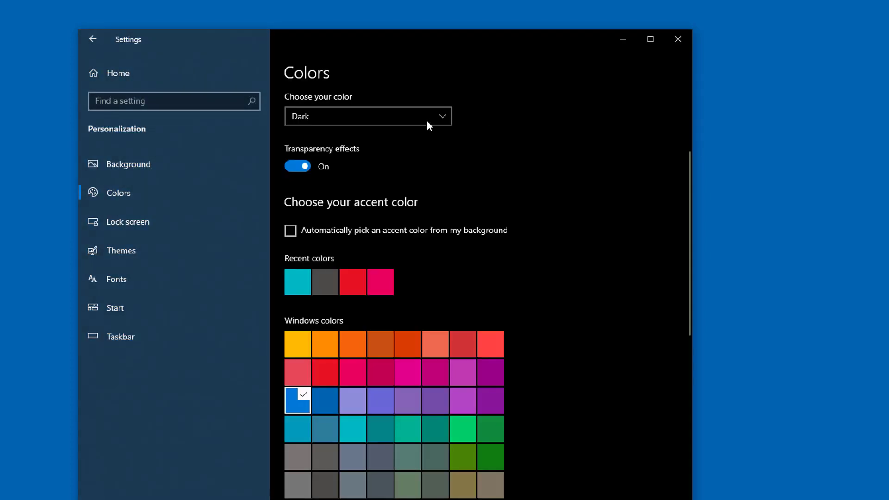
- Set the color choice back to Custom and the default Windows mode to Light
{"action": "left_click", "coordinate": [428, 116]}
{"action": "left_click", "coordinate": [415, 139]}
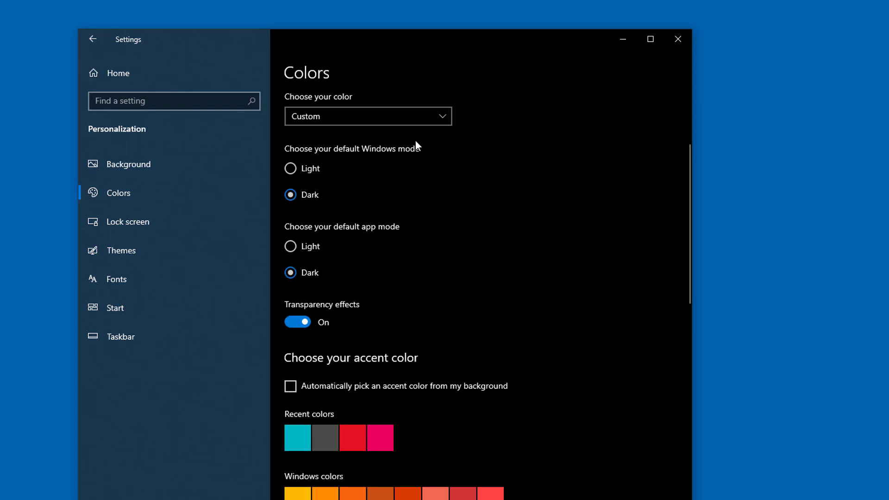
{"action": "left_click", "coordinate": [290, 171]}
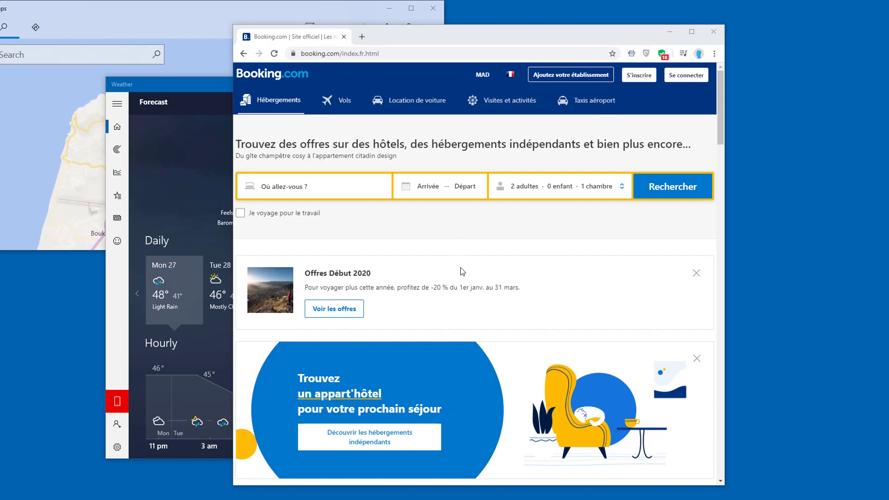
- Snap Booking.com to the right half of the screen beside Maps, and shift the split to give Maps about one third
{"action": "left_click_drag", "start_coordinate": [425, 37], "coordinate": [690, 42]}
{"action": "left_click_drag", "start_coordinate": [760, 52], "coordinate": [888, 54]}
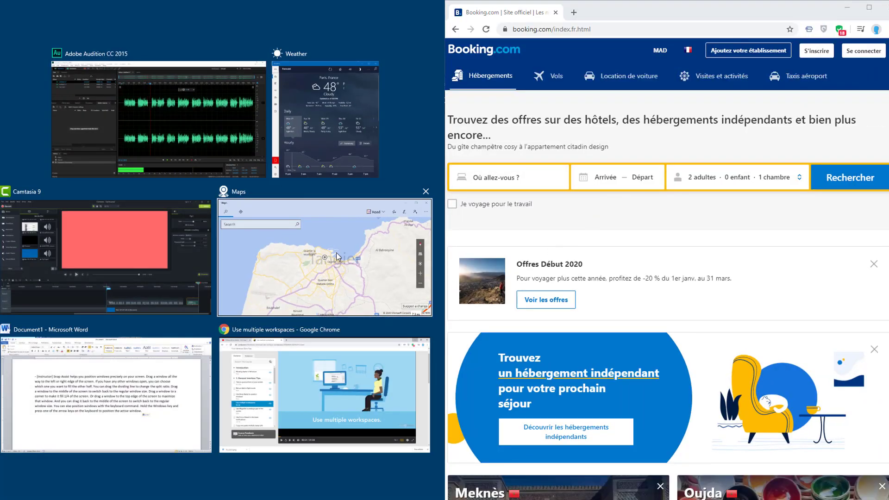
{"action": "left_click", "coordinate": [333, 248]}
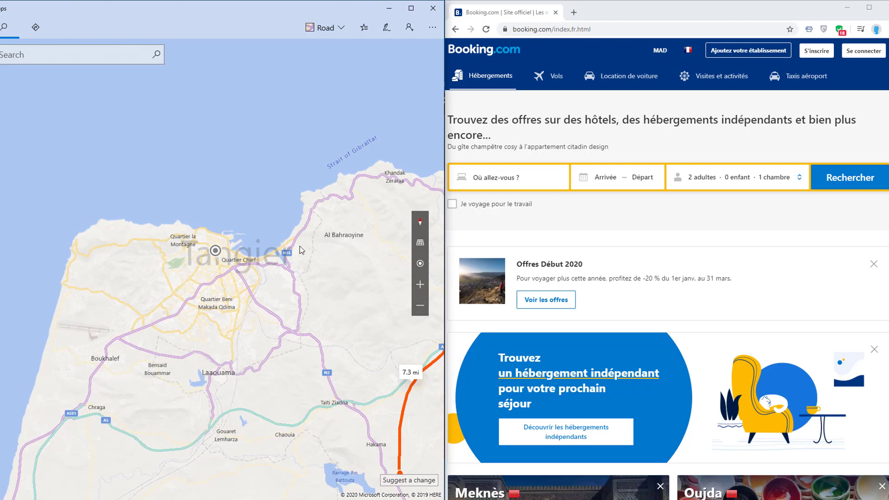
{"action": "scroll", "coordinate": [299, 246], "scroll_direction": "down", "scroll_amount": 3}
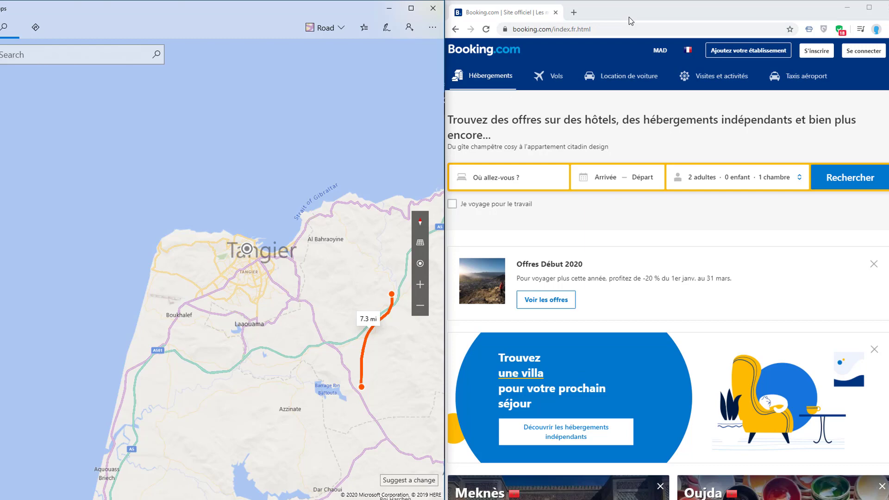
{"action": "left_click_drag", "start_coordinate": [445, 189], "coordinate": [279, 189]}
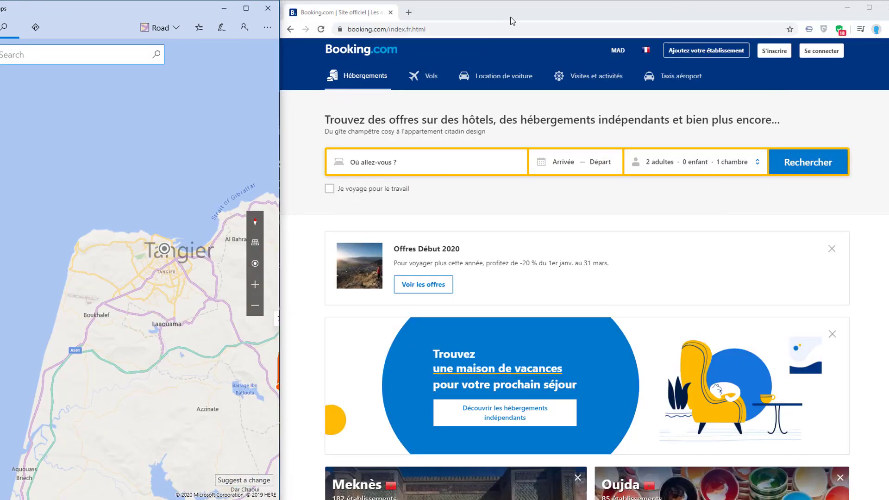
- Unsnap both windows and place Maps in the top-right quarter of the screen and Booking.com in the top-left quarter
{"action": "left_click_drag", "start_coordinate": [473, 14], "coordinate": [444, 96]}
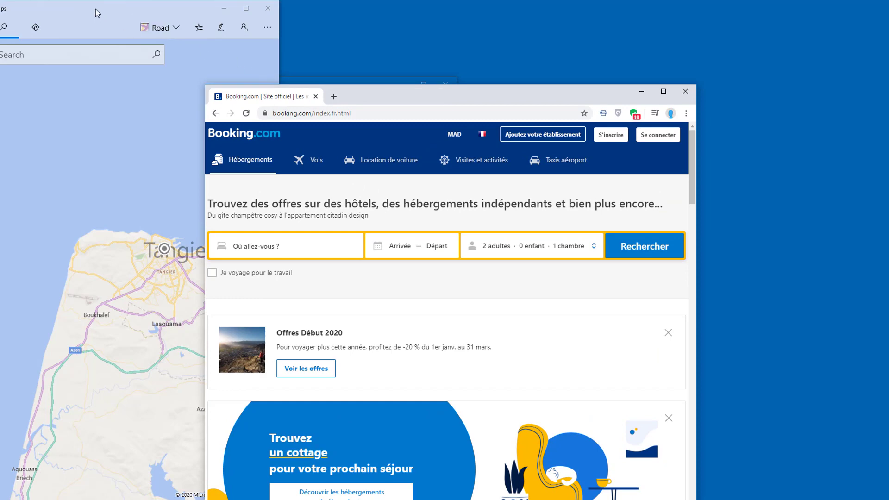
{"action": "left_click_drag", "start_coordinate": [95, 9], "coordinate": [269, 47]}
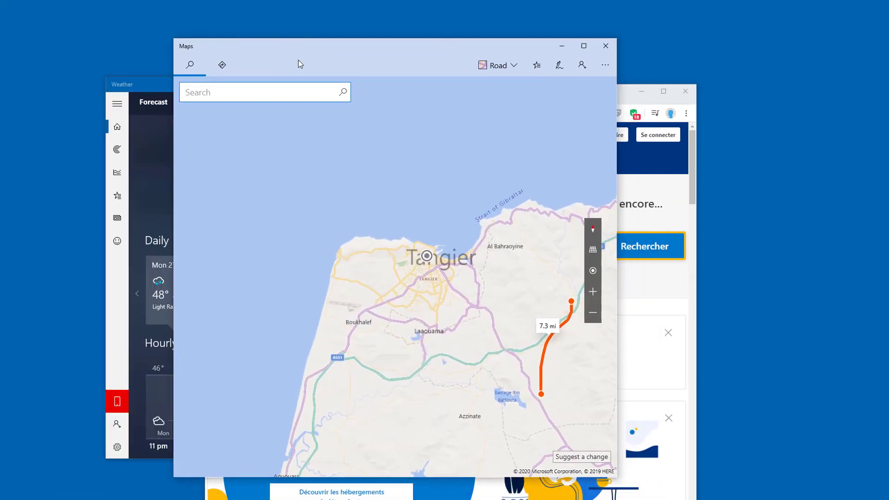
{"action": "left_click_drag", "start_coordinate": [379, 59], "coordinate": [888, 1]}
{"action": "left_click_drag", "start_coordinate": [424, 101], "coordinate": [1, 6]}
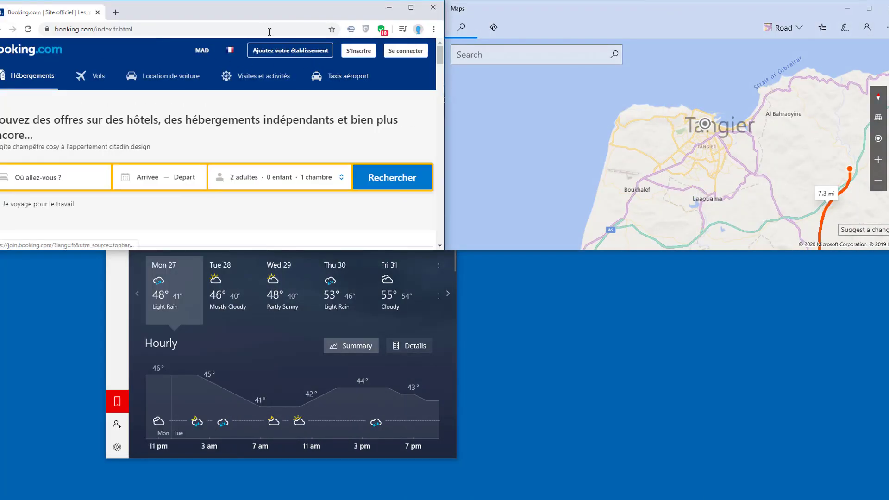
- Maximize and restore the Booking.com window, and snap it to the right half of the screen with Maps filling the other half
{"action": "left_click_drag", "start_coordinate": [281, 5], "coordinate": [471, 2]}
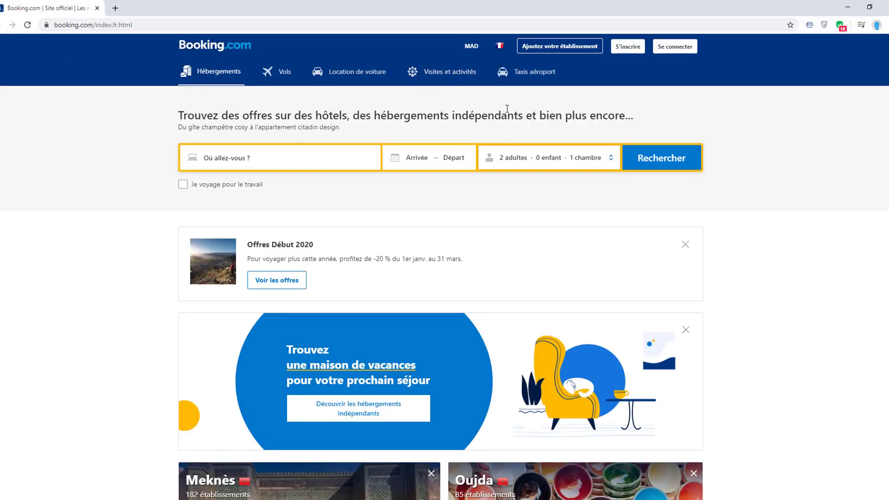
{"action": "left_click_drag", "start_coordinate": [480, 9], "coordinate": [348, 37]}
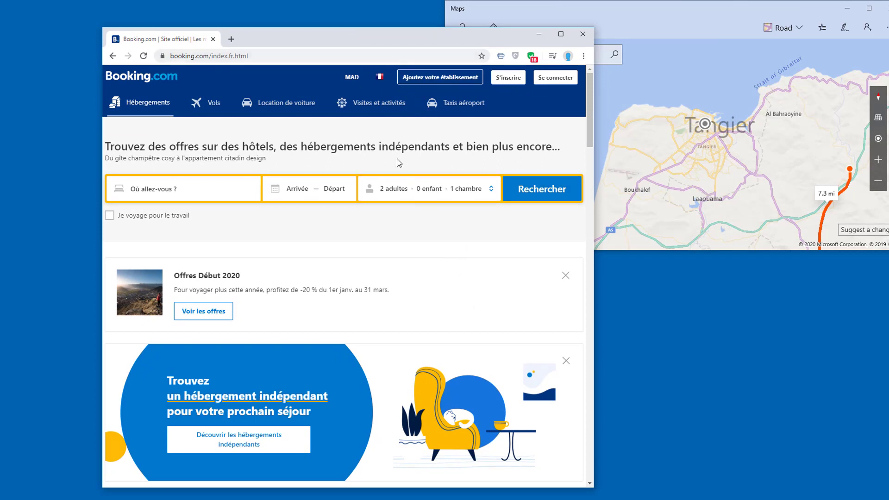
{"action": "key", "text": "super+Right"}
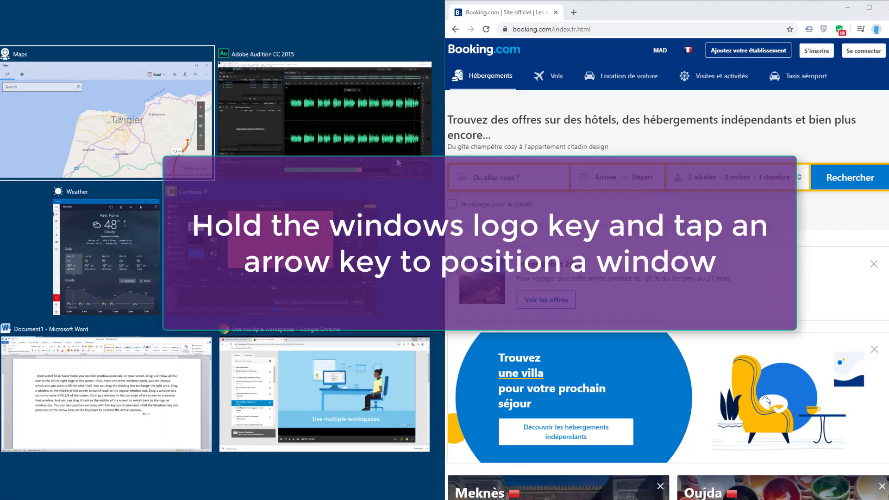
{"action": "key", "text": "Return"}
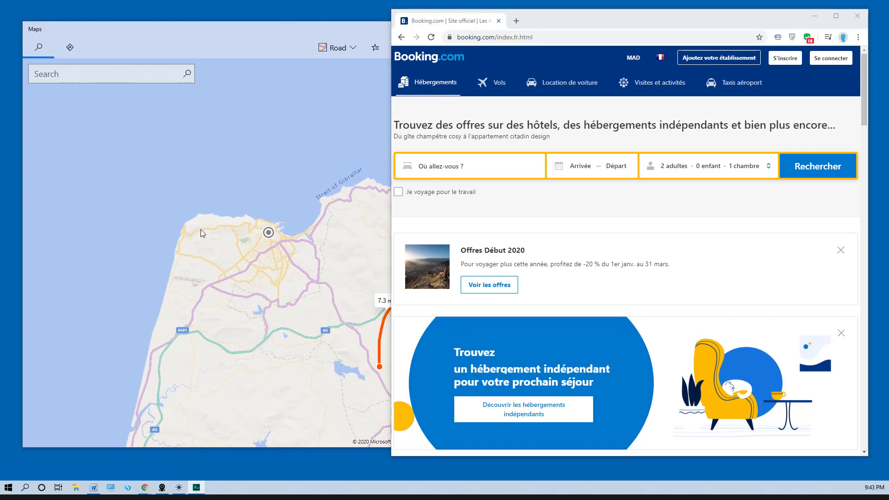
- Bring the Weather window to the front and move it in Task View to a new second virtual desktop
{"action": "left_click_drag", "start_coordinate": [557, 16], "coordinate": [536, 14]}
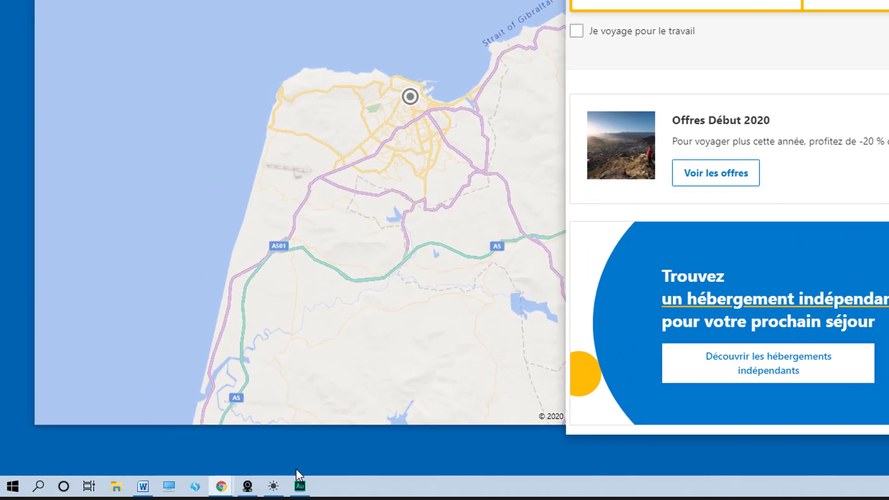
{"action": "left_click", "coordinate": [280, 480]}
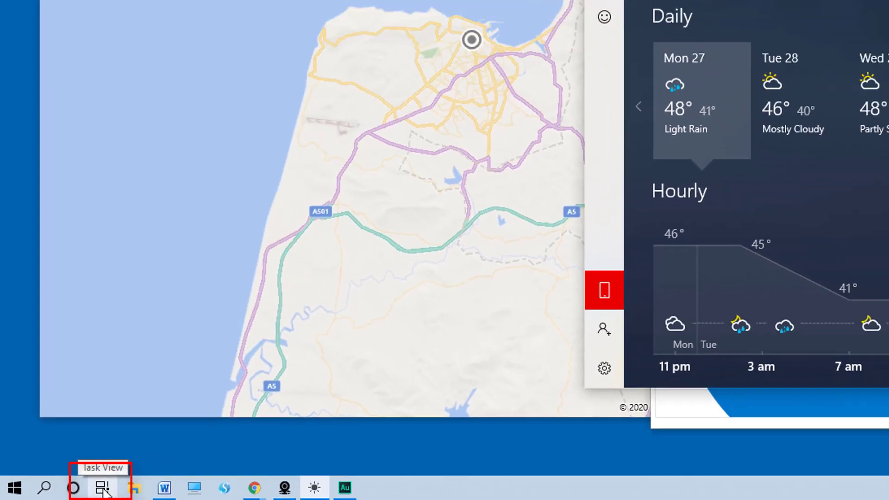
{"action": "left_click", "coordinate": [103, 488]}
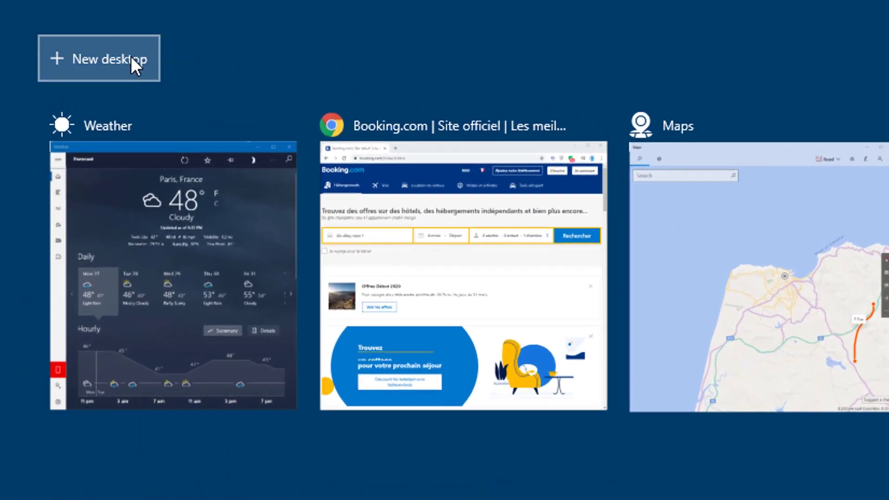
{"action": "left_click", "coordinate": [131, 57]}
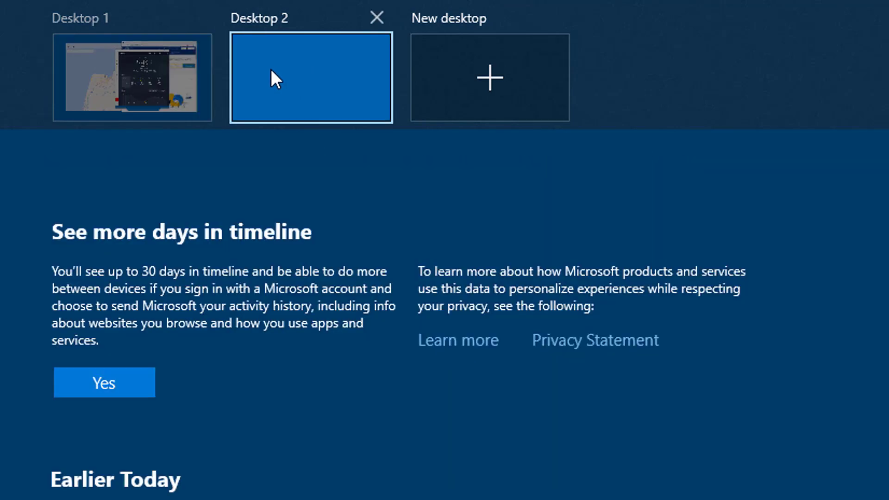
{"action": "mouse_move", "coordinate": [149, 65]}
{"action": "left_click_drag", "start_coordinate": [225, 303], "coordinate": [348, 84]}
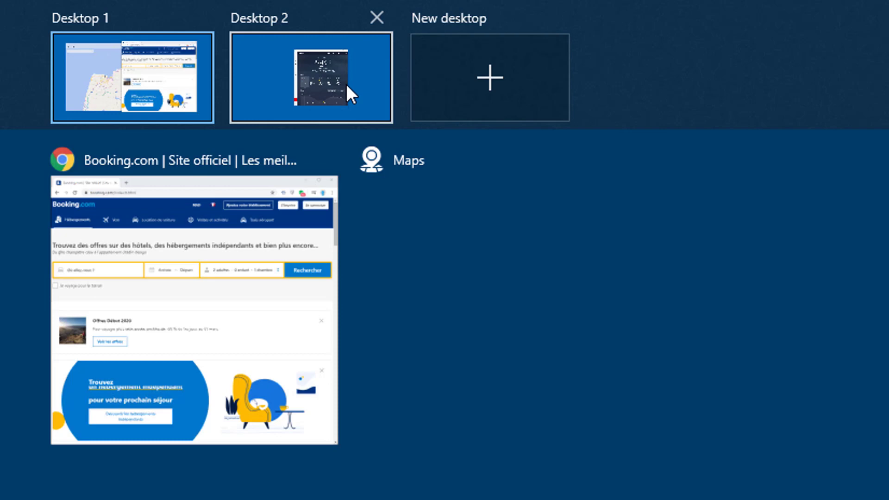
- Create a third virtual desktop and move the Maps window from Desktop 1 to it
{"action": "left_click", "coordinate": [472, 82]}
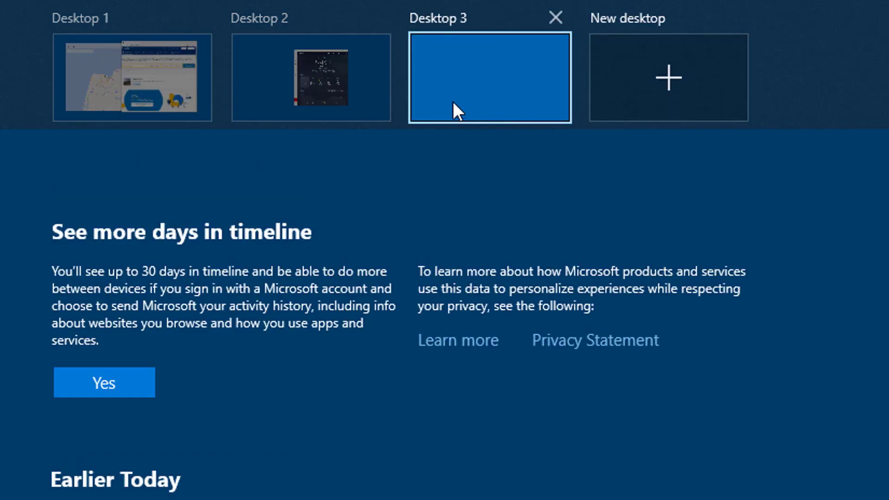
{"action": "mouse_move", "coordinate": [140, 90]}
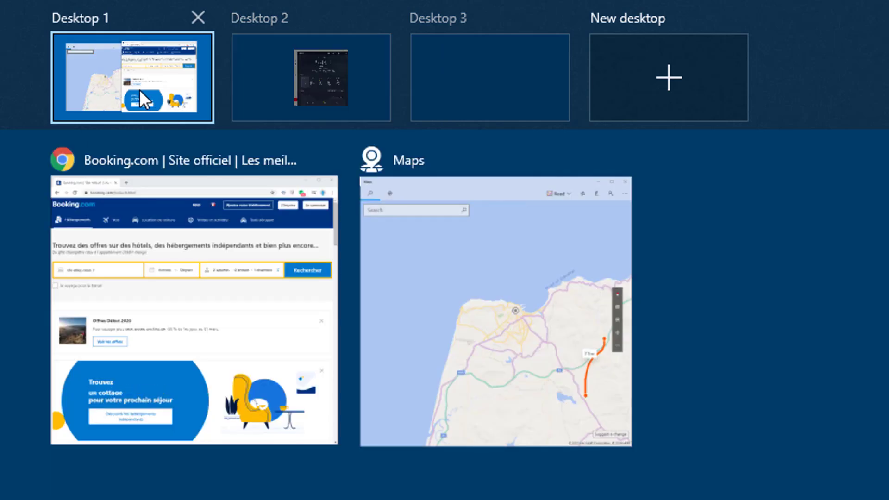
{"action": "left_click_drag", "start_coordinate": [422, 232], "coordinate": [480, 67]}
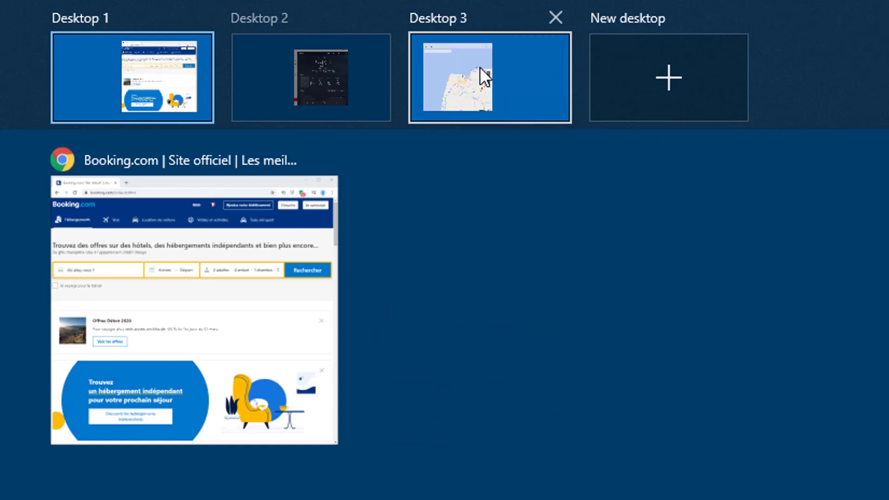
- Switch to Desktop 3 and reposition its Maps window, and do the same with the Weather window on Desktop 2
{"action": "left_click", "coordinate": [509, 89]}
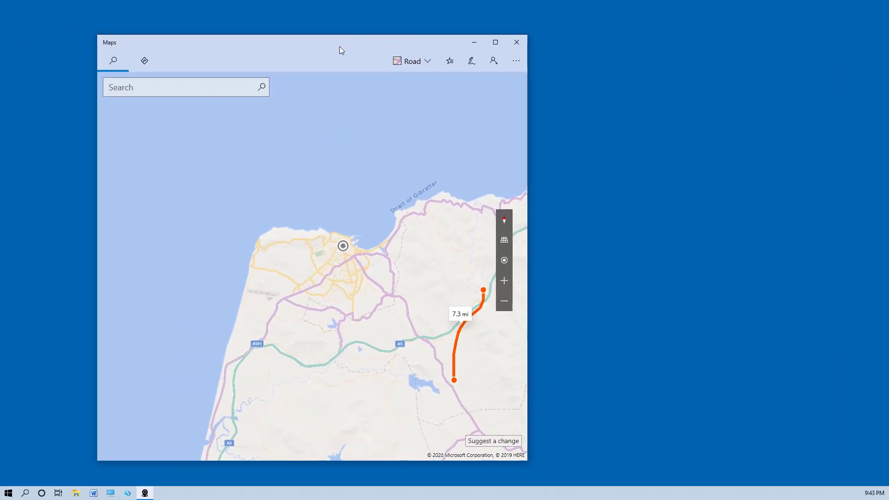
{"action": "left_click_drag", "start_coordinate": [340, 50], "coordinate": [372, 47]}
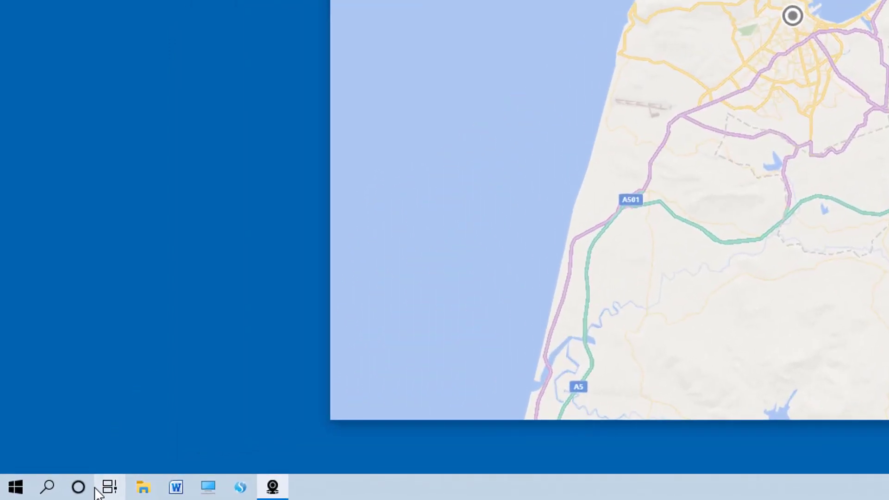
{"action": "left_click", "coordinate": [98, 490]}
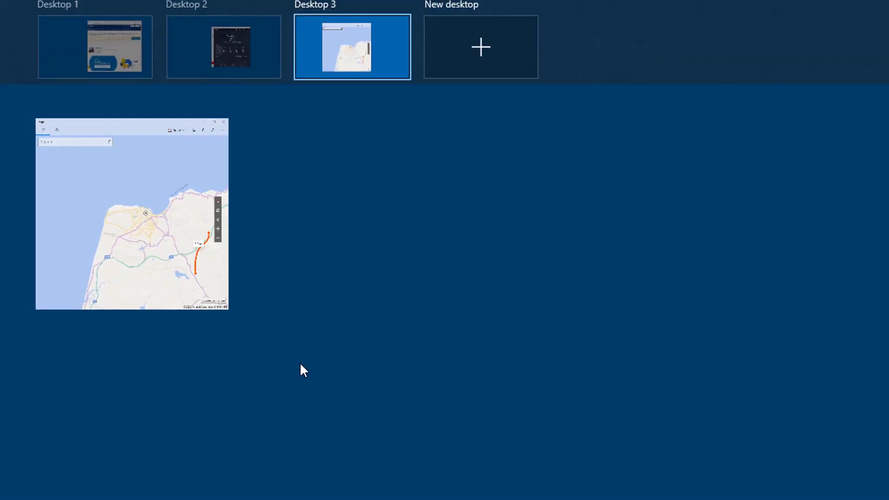
{"action": "left_click", "coordinate": [229, 65]}
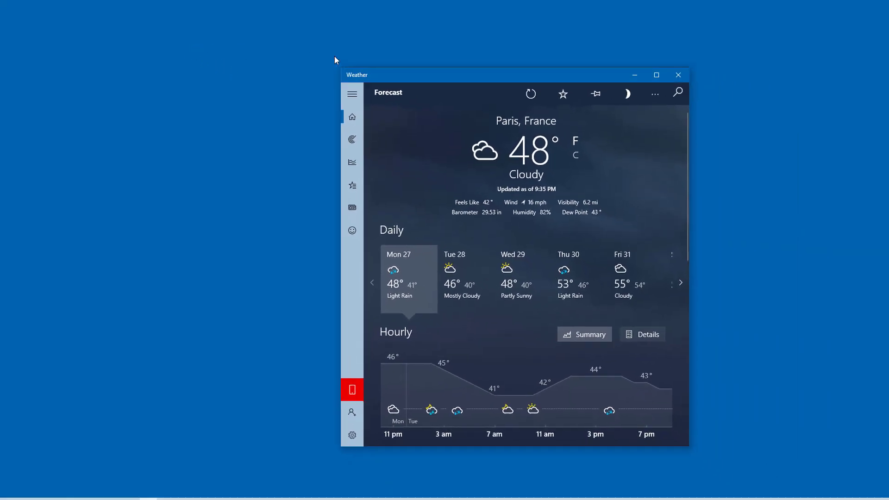
{"action": "left_click_drag", "start_coordinate": [404, 72], "coordinate": [360, 57]}
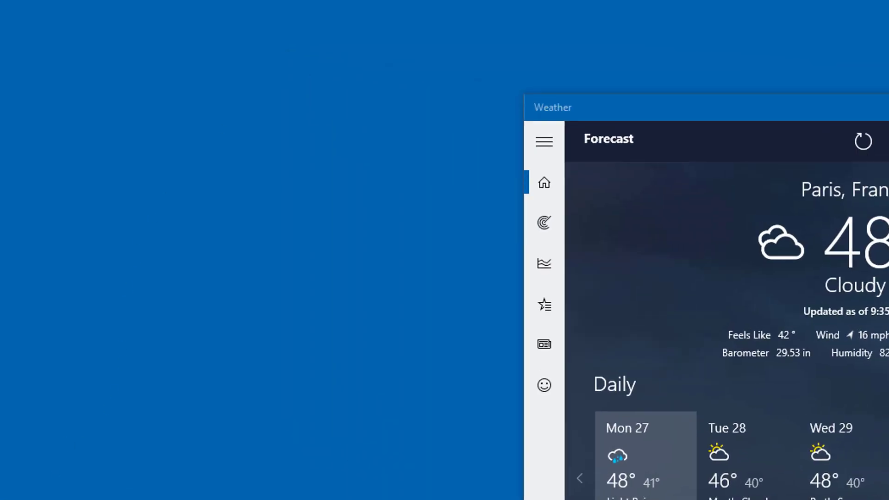
- Close Desktop 3 and Desktop 2 in Task View and switch to the Maps window
{"action": "left_click", "coordinate": [57, 491]}
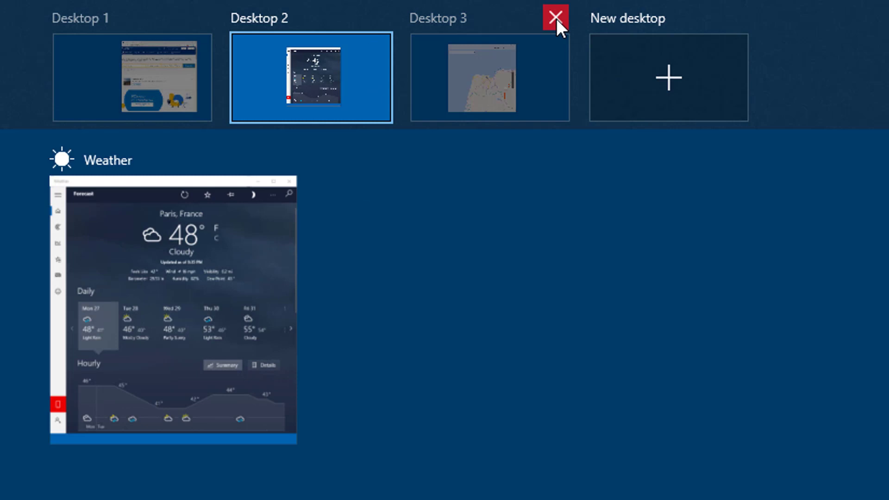
{"action": "left_click", "coordinate": [557, 18]}
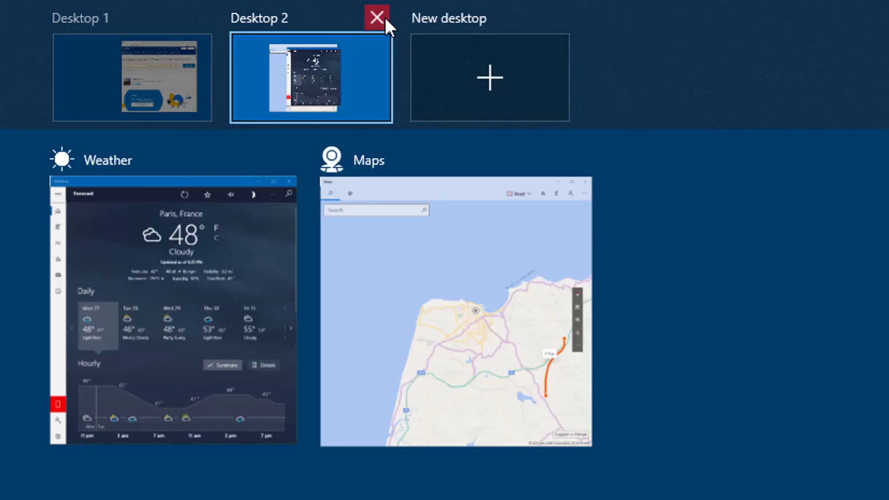
{"action": "left_click", "coordinate": [380, 17]}
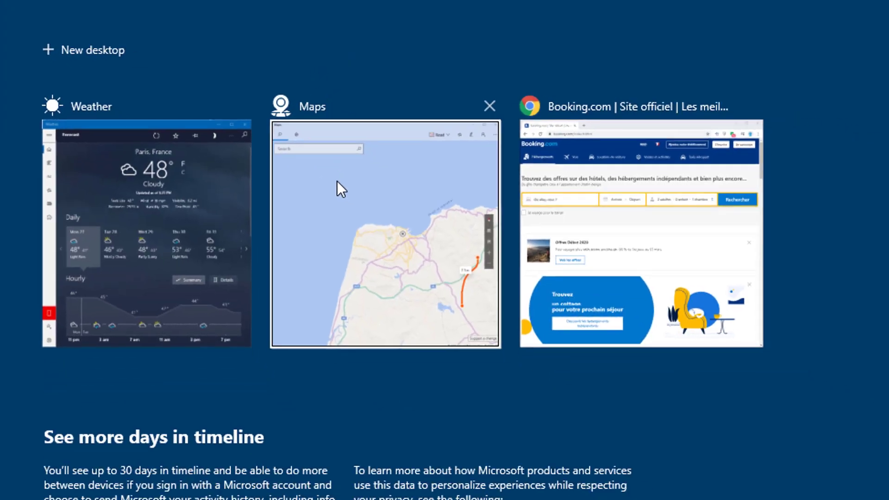
{"action": "left_click", "coordinate": [338, 183]}
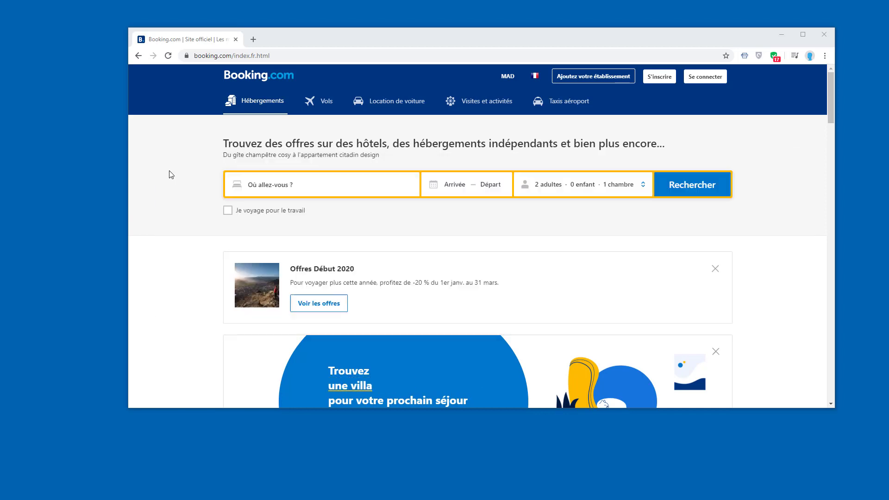
- Magnify the Booking.com page with Magnifier, zooming between 200% and 300%, and exit Magnifier
{"action": "key", "text": "super+plus"}
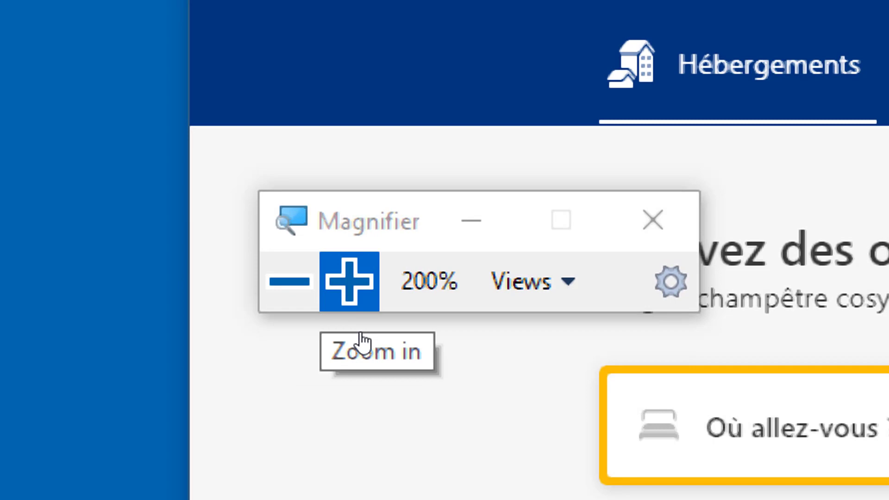
{"action": "left_click", "coordinate": [362, 334]}
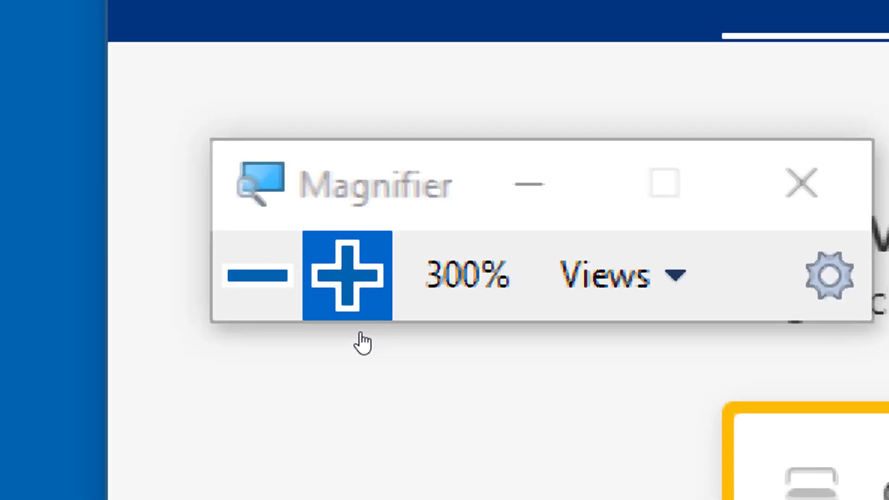
{"action": "left_click", "coordinate": [333, 335]}
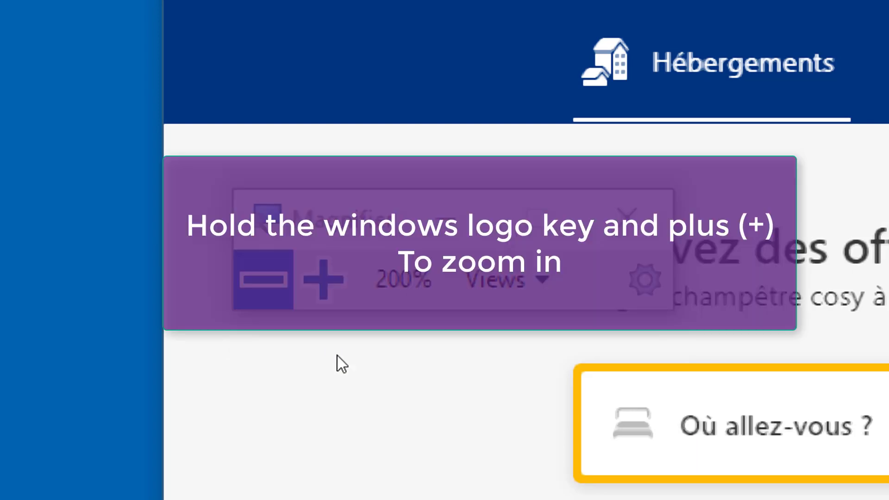
{"action": "key", "text": "super+plus"}
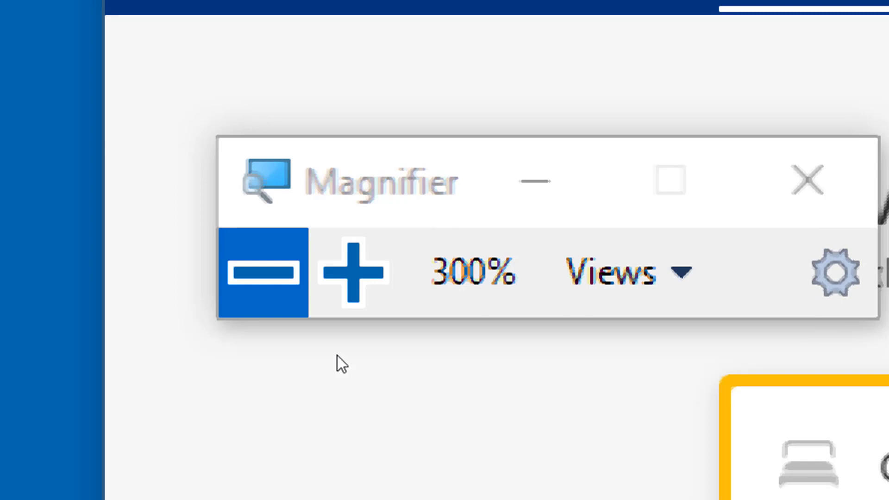
{"action": "key", "text": "super+minus"}
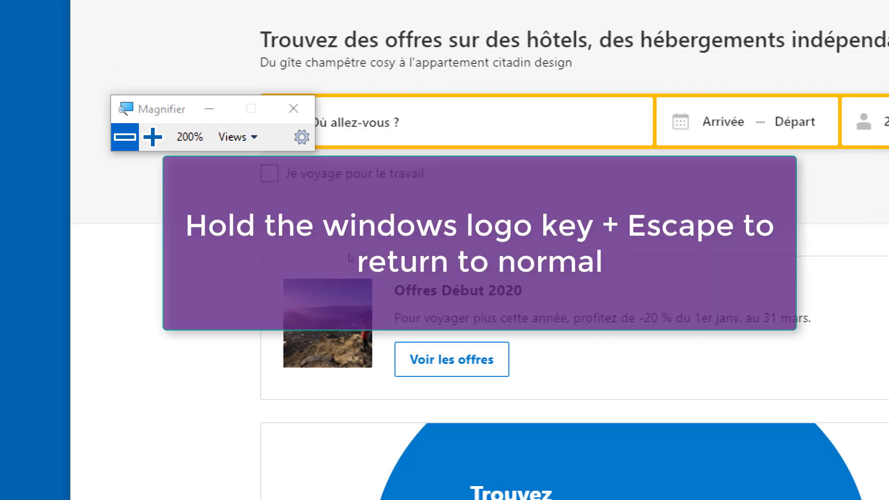
{"action": "key", "text": "super+Escape"}
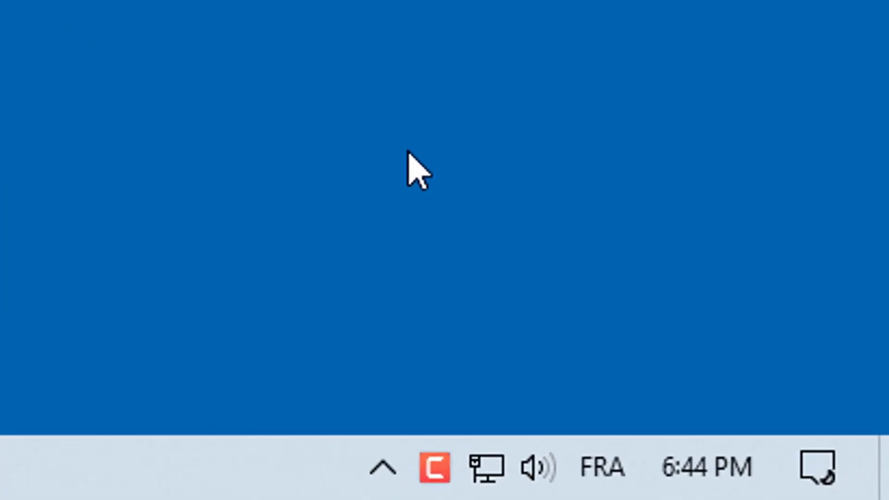
- Expand the action center's quick actions and cycle Focus assist through off, Priority only and Alarms only
{"action": "left_click", "coordinate": [815, 464]}
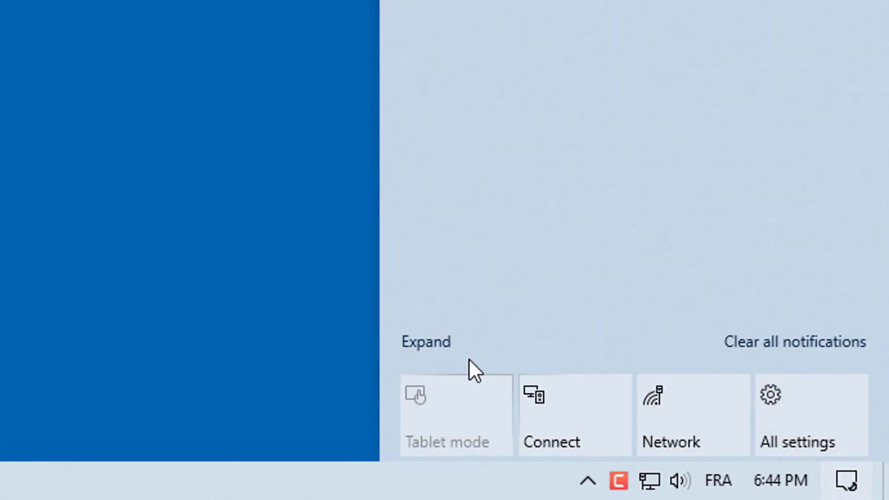
{"action": "left_click", "coordinate": [438, 341]}
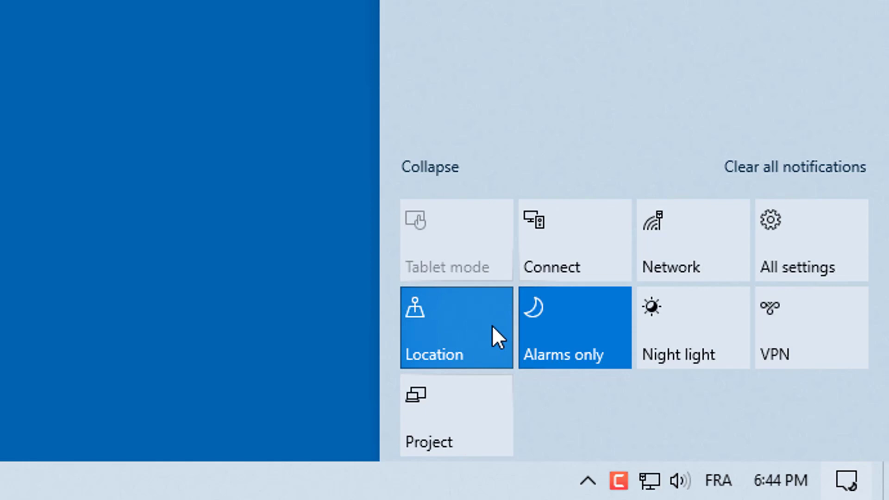
{"action": "left_click", "coordinate": [546, 324]}
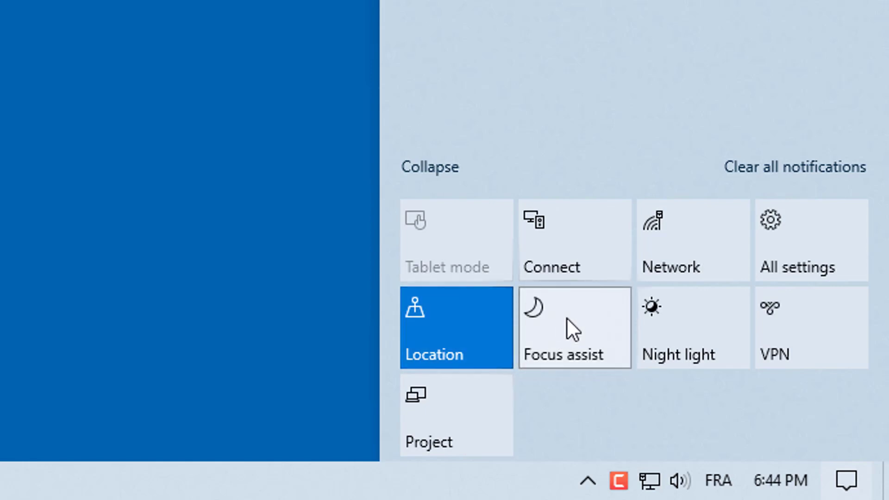
{"action": "left_click", "coordinate": [567, 320]}
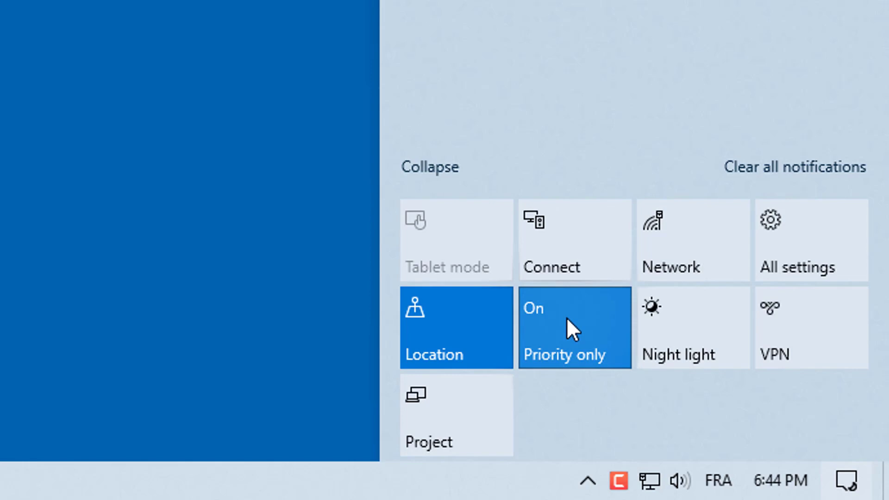
{"action": "left_click", "coordinate": [566, 317]}
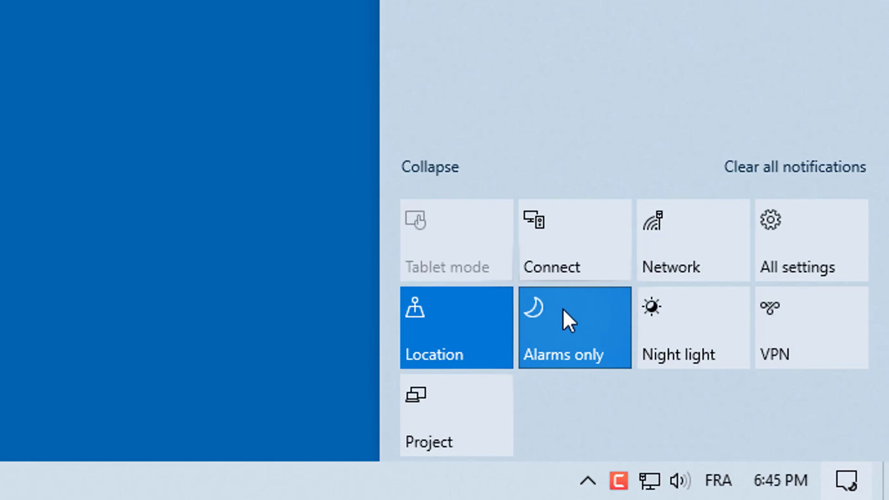
- Go to the Focus assist settings from its quick action and set the mode to Priority only
{"action": "right_click", "coordinate": [561, 321]}
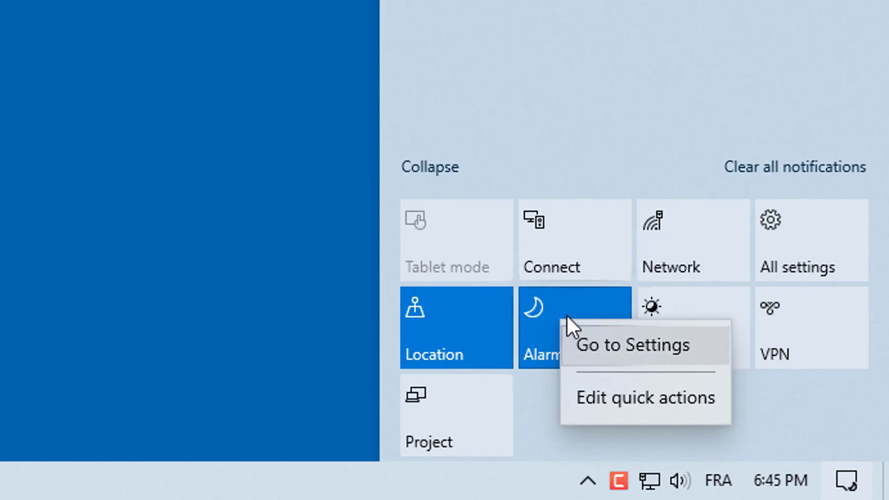
{"action": "right_click", "coordinate": [554, 307]}
{"action": "right_click", "coordinate": [554, 307]}
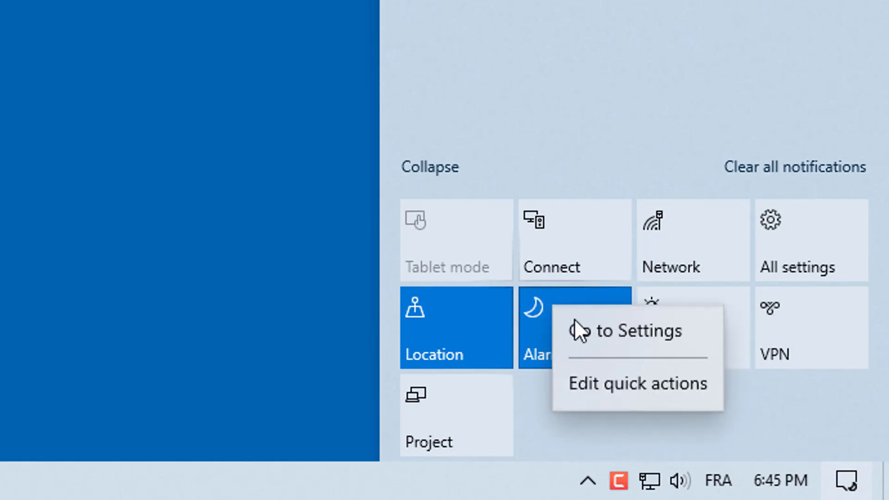
{"action": "left_click", "coordinate": [604, 332]}
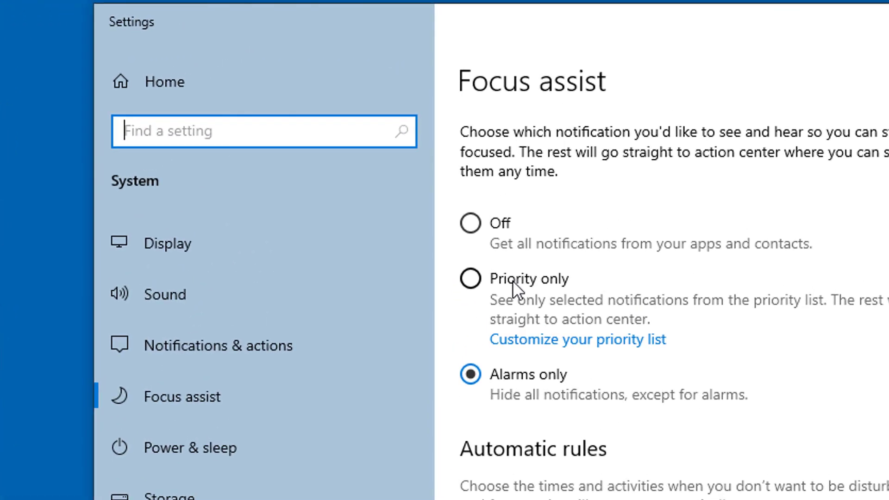
{"action": "left_click", "coordinate": [512, 281]}
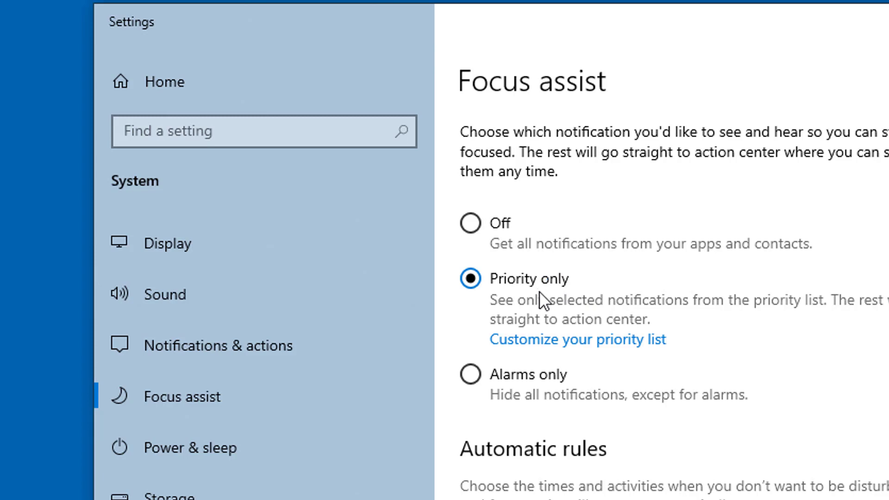
- Review the Focus assist priority list of calls, contacts and apps, and return to check the automatic rules
{"action": "left_click", "coordinate": [562, 340]}
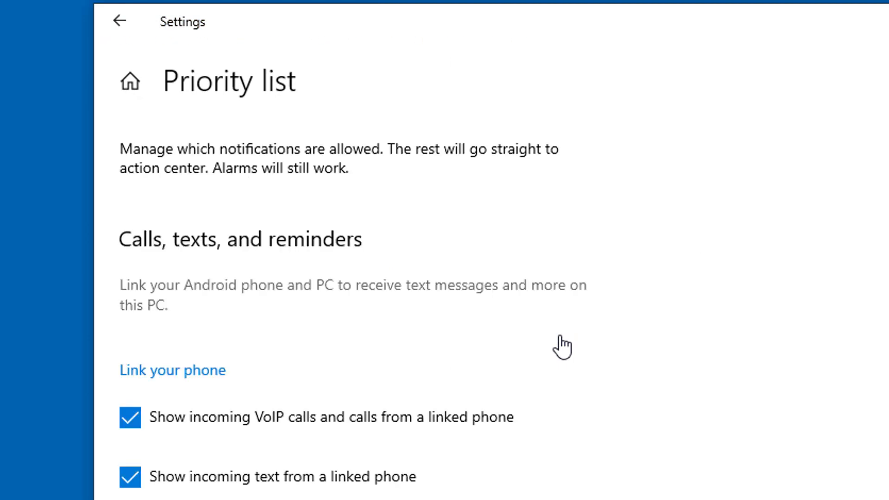
{"action": "scroll", "coordinate": [563, 347], "scroll_direction": "down", "scroll_amount": 10}
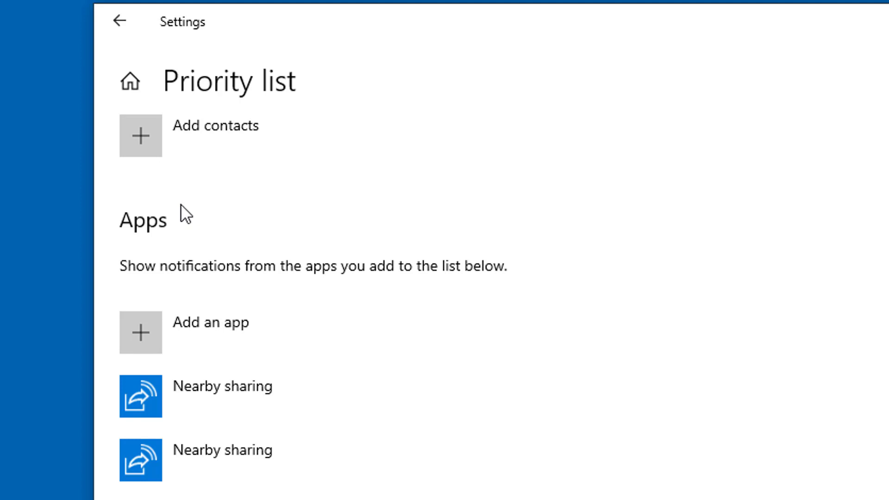
{"action": "left_click", "coordinate": [117, 25]}
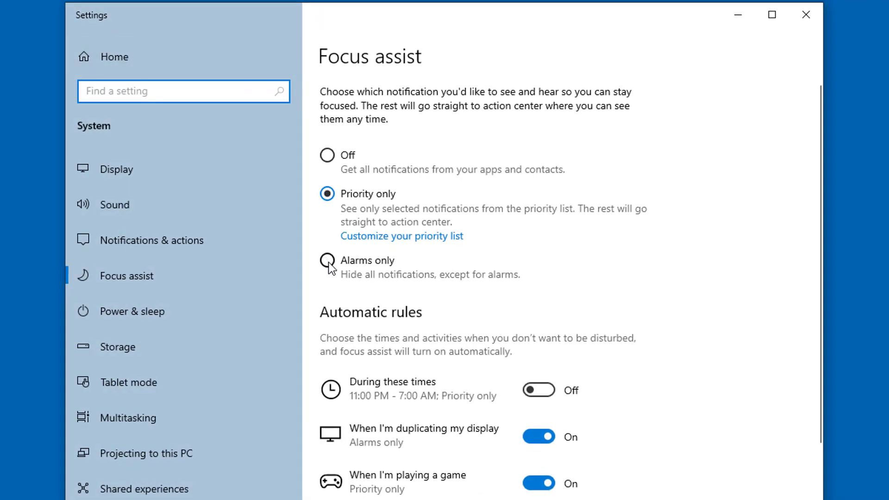
{"action": "scroll", "coordinate": [421, 380], "scroll_direction": "down", "scroll_amount": 3}
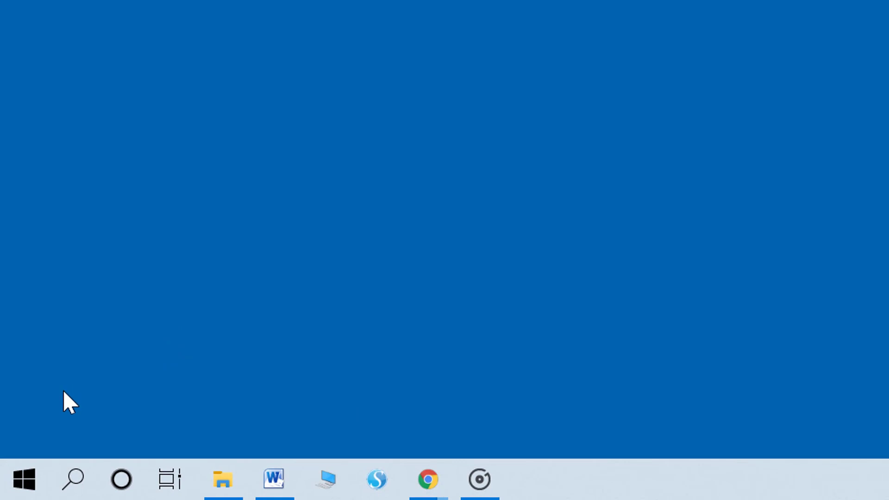
- Turn on Clipboard history in the System clipboard settings and close Settings
{"action": "left_click", "coordinate": [15, 481]}
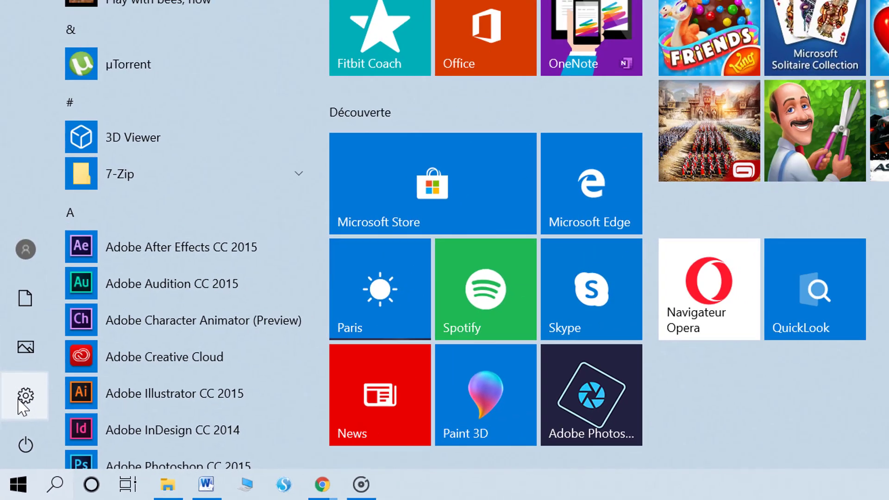
{"action": "left_click", "coordinate": [28, 368]}
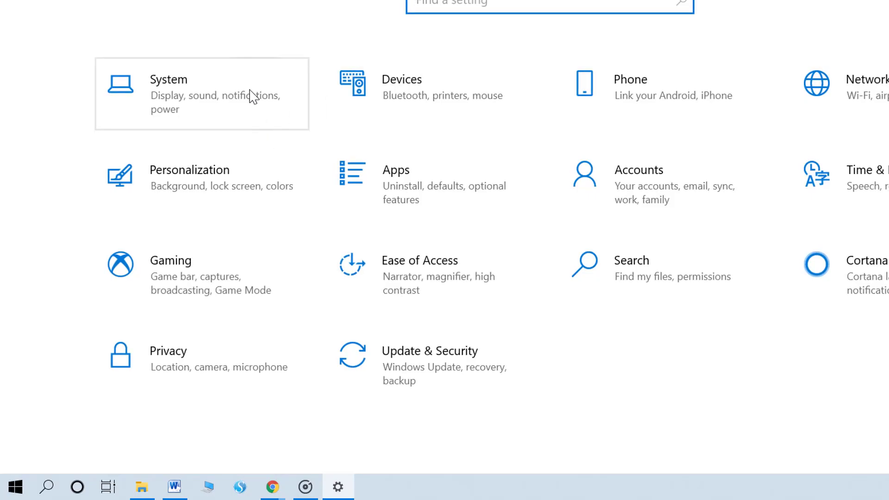
{"action": "left_click", "coordinate": [251, 96]}
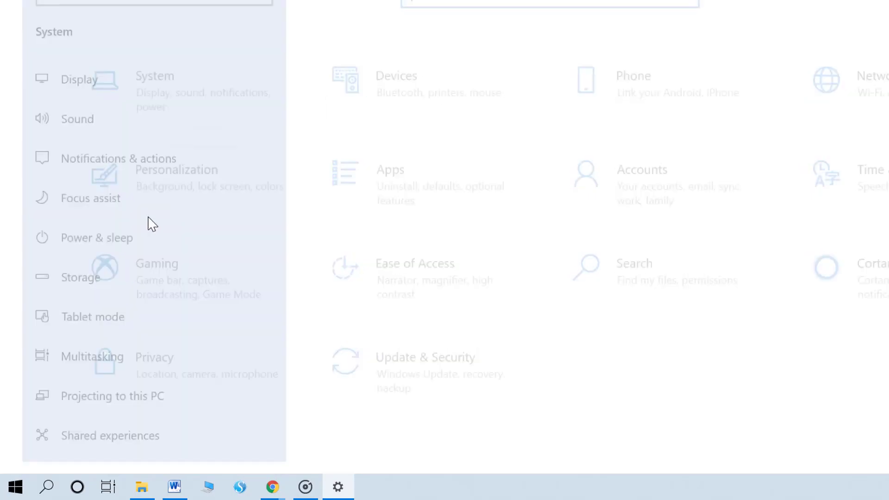
{"action": "scroll", "coordinate": [95, 306], "scroll_direction": "down", "scroll_amount": 3}
{"action": "left_click", "coordinate": [124, 297]}
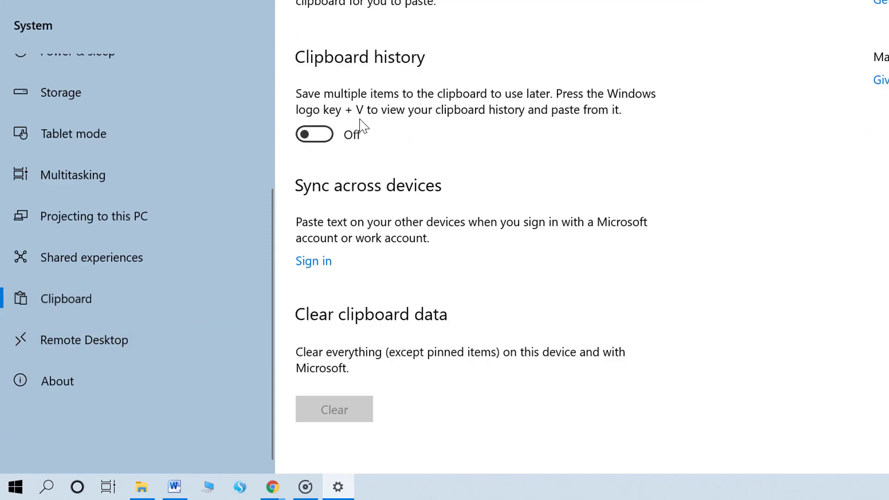
{"action": "left_click", "coordinate": [314, 134]}
{"action": "key", "text": "alt+F4"}
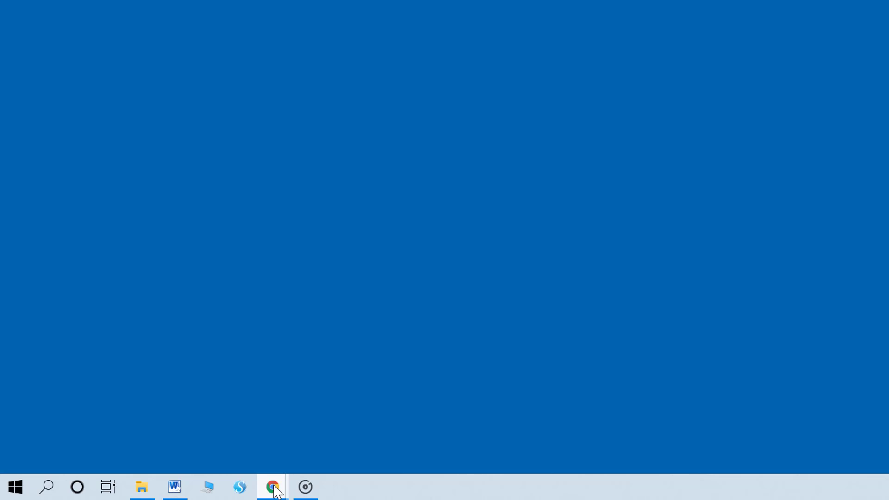
- Copy the article paragraph beginning "Hyperdynamic pricing factors" from Chrome and paste it into the blank Word document
{"action": "left_click", "coordinate": [353, 419]}
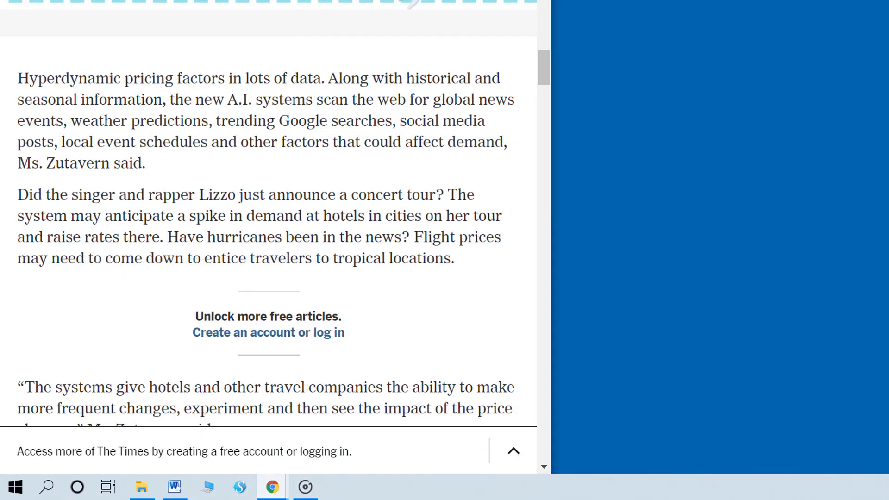
{"action": "left_click_drag", "start_coordinate": [151, 165], "coordinate": [19, 78]}
{"action": "key", "text": "ctrl+c"}
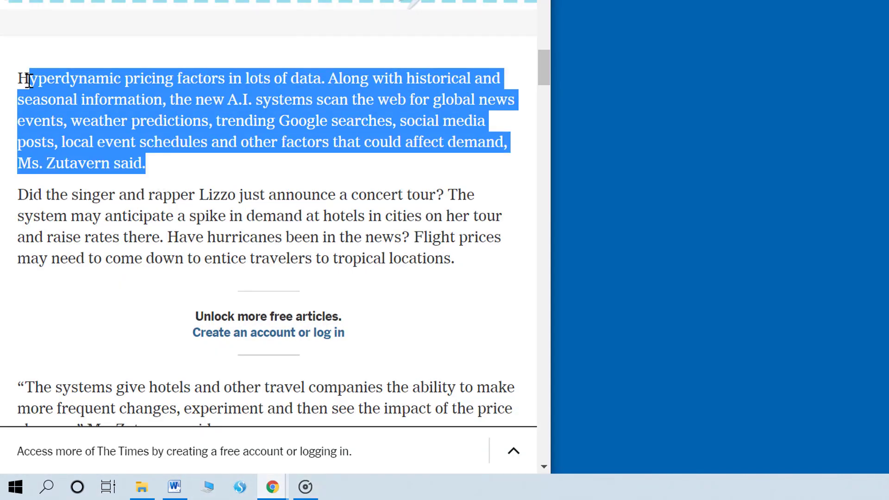
{"action": "left_click", "coordinate": [174, 486]}
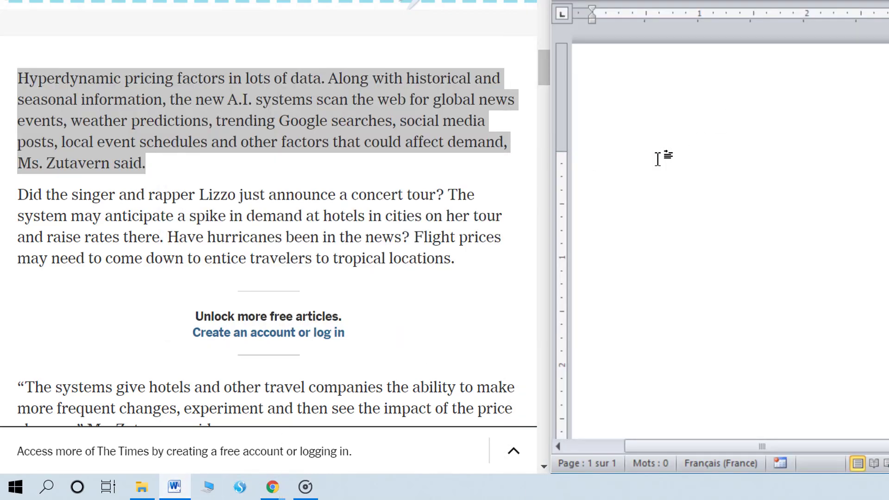
{"action": "key", "text": "ctrl+v"}
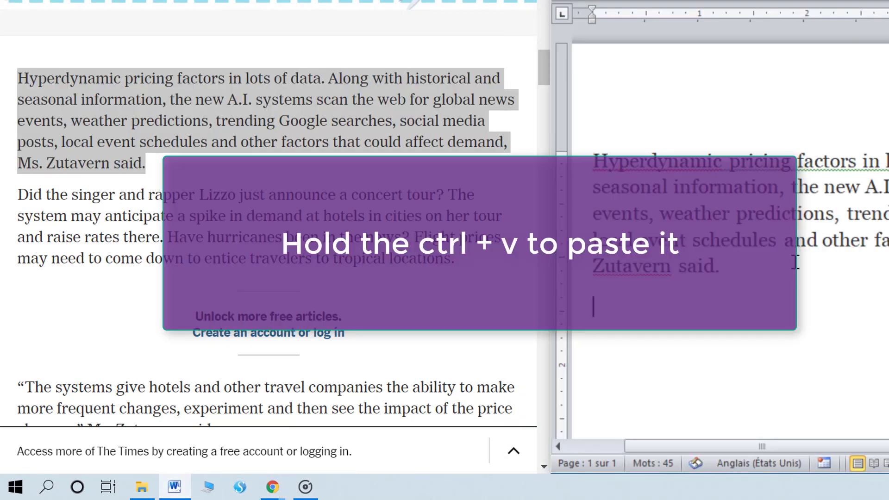
{"action": "scroll", "coordinate": [795, 262], "scroll_direction": "down", "scroll_amount": 2}
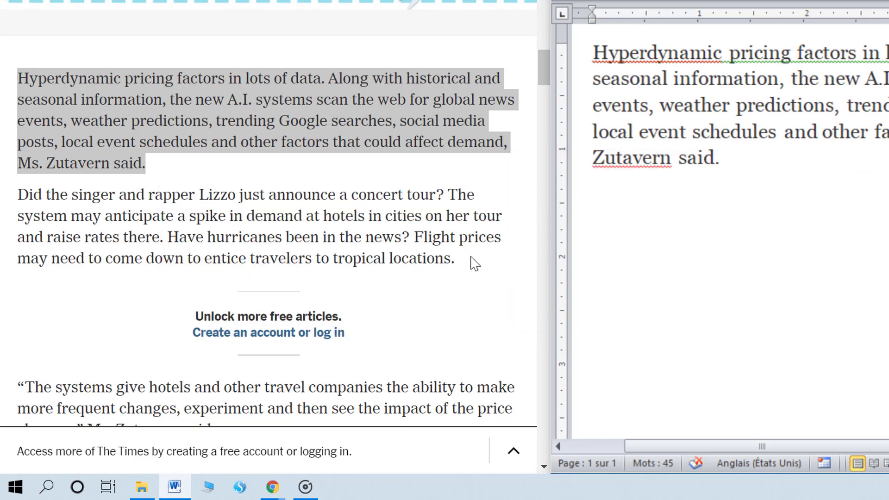
- Copy the article paragraphs beginning "Did the singer and rapper" and "The systems give hotels" separately to the clipboard
{"action": "left_click_drag", "start_coordinate": [473, 263], "coordinate": [21, 203]}
{"action": "key", "text": "super+c"}
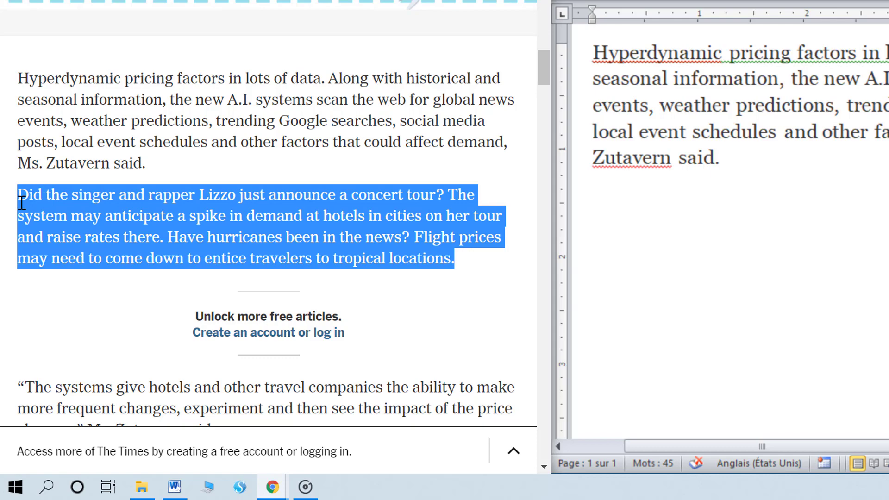
{"action": "scroll", "coordinate": [21, 203], "scroll_direction": "down", "scroll_amount": 3}
{"action": "left_click_drag", "start_coordinate": [482, 258], "coordinate": [2, 211]}
- Paste the "Did the singer and rapper" paragraph from clipboard history below the first Word paragraph and add a new line
{"action": "left_click", "coordinate": [615, 192]}
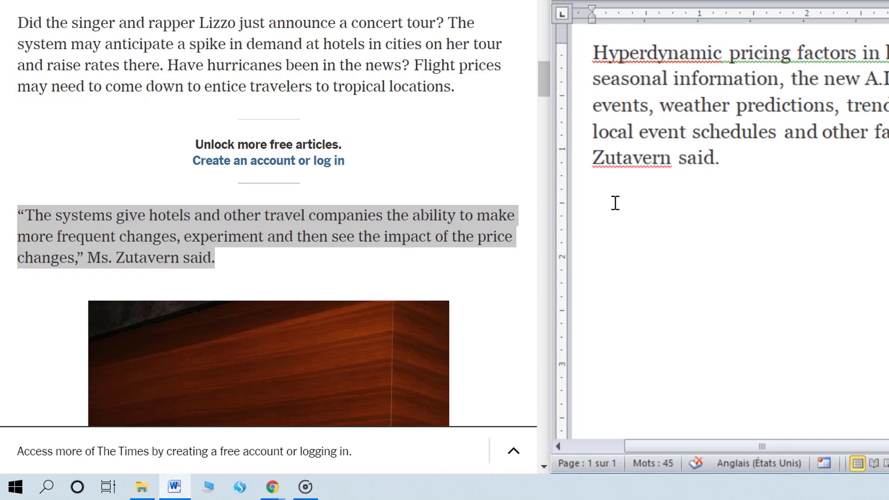
{"action": "right_click", "coordinate": [616, 200]}
{"action": "left_click", "coordinate": [615, 198]}
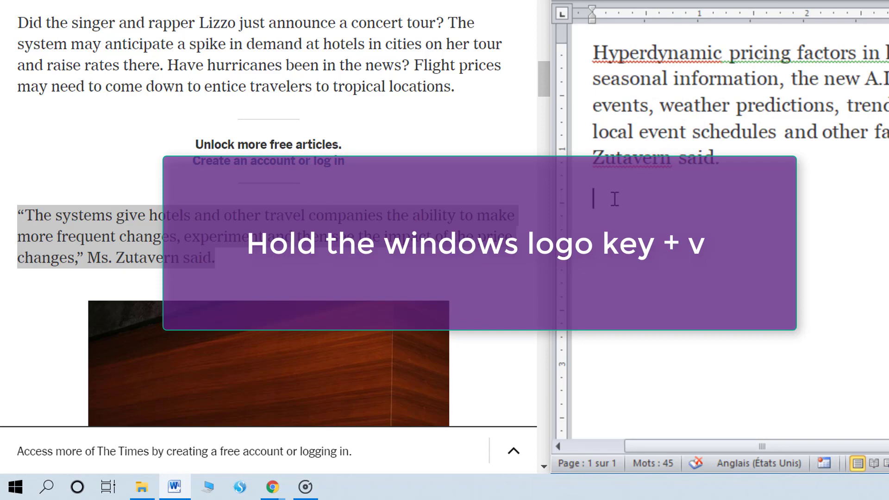
{"action": "key", "text": "super+v"}
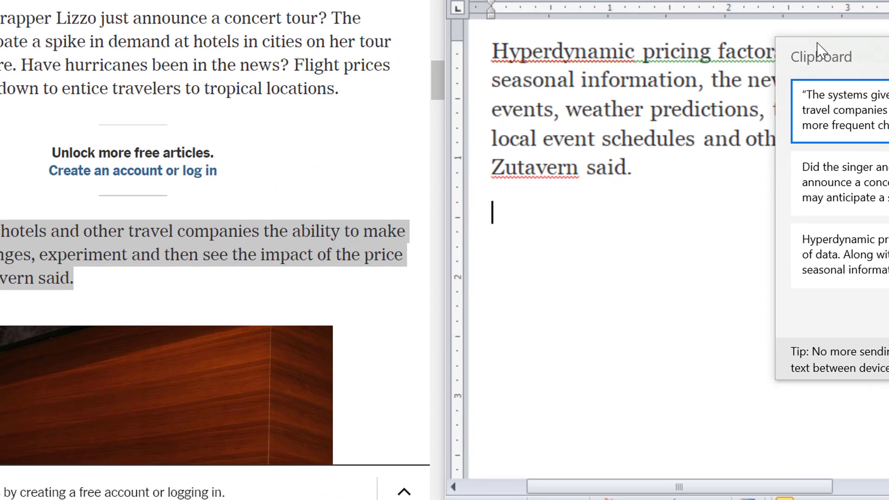
{"action": "left_click", "coordinate": [856, 198]}
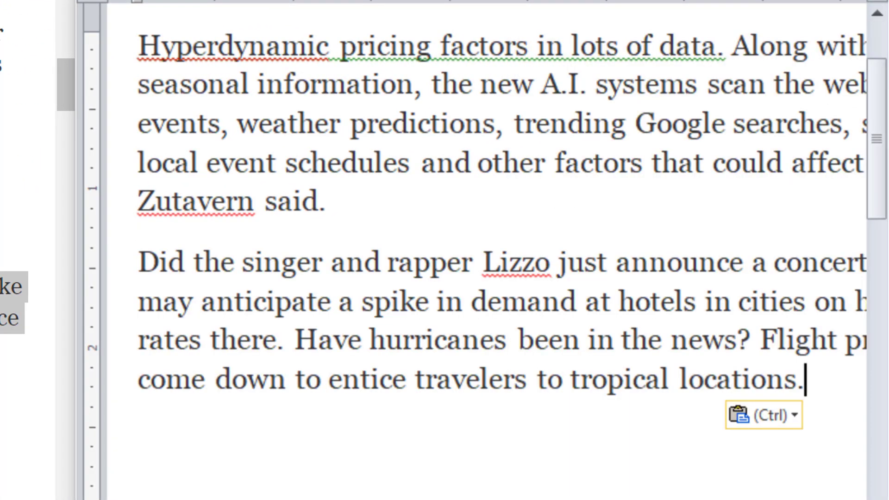
{"action": "key", "text": "Return"}
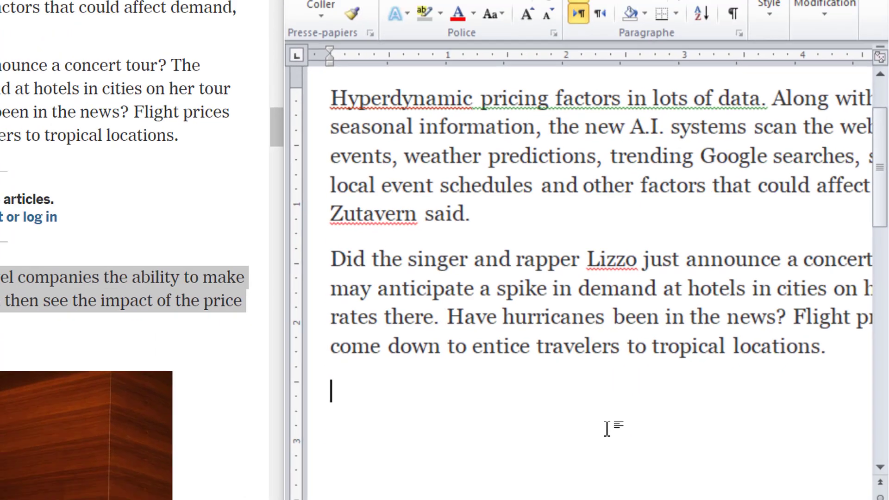
- Paste the "Did the singer and rapper" paragraph from clipboard history once more in Word and add a new line
{"action": "key", "text": "super+v"}
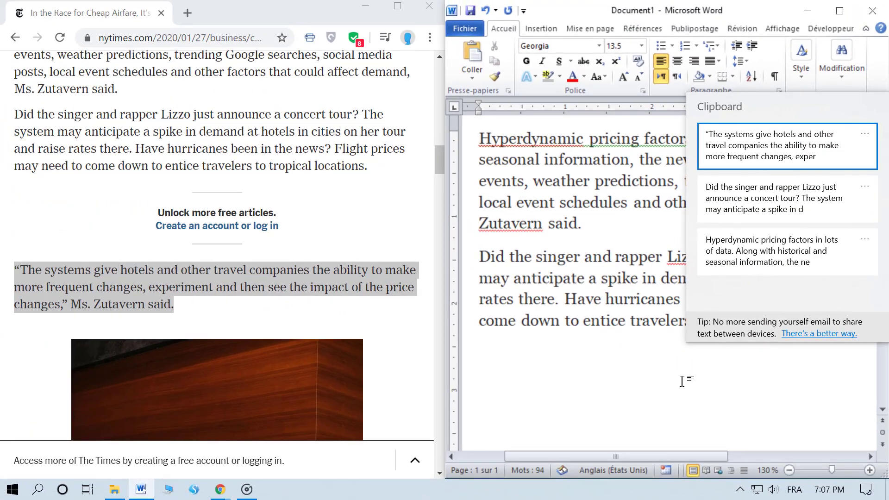
{"action": "left_click", "coordinate": [761, 204]}
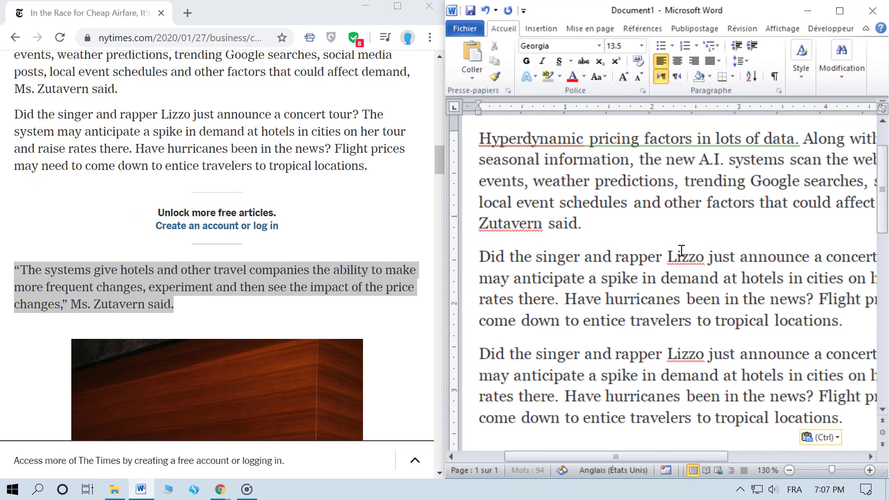
{"action": "key", "text": "Return"}
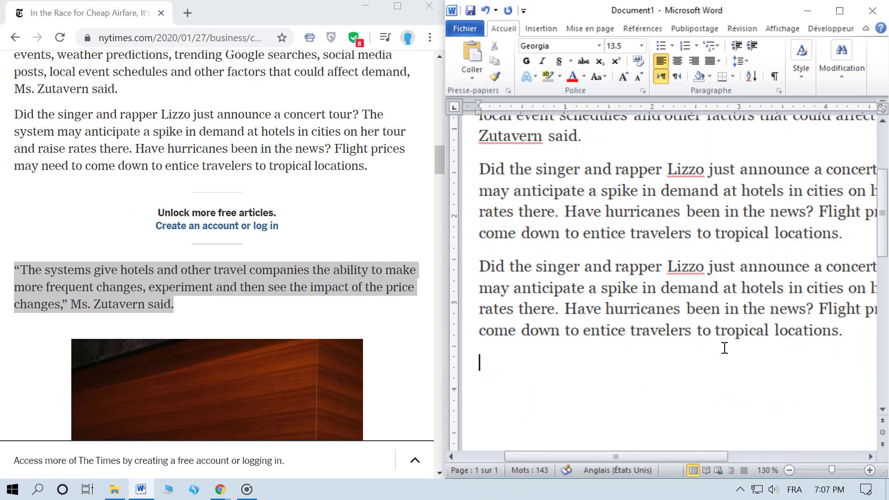
- Delete the "The systems give hotels" entry from clipboard history and clear all the remaining entries
{"action": "key", "text": "super+v"}
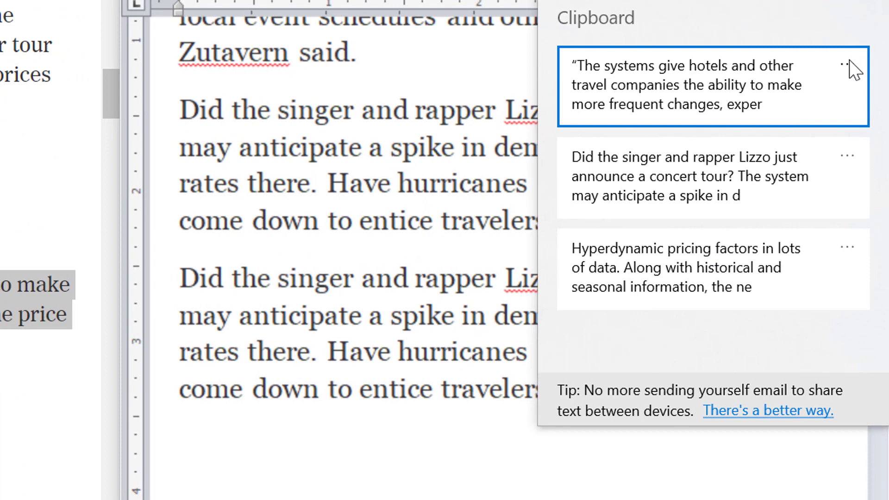
{"action": "left_click", "coordinate": [848, 65]}
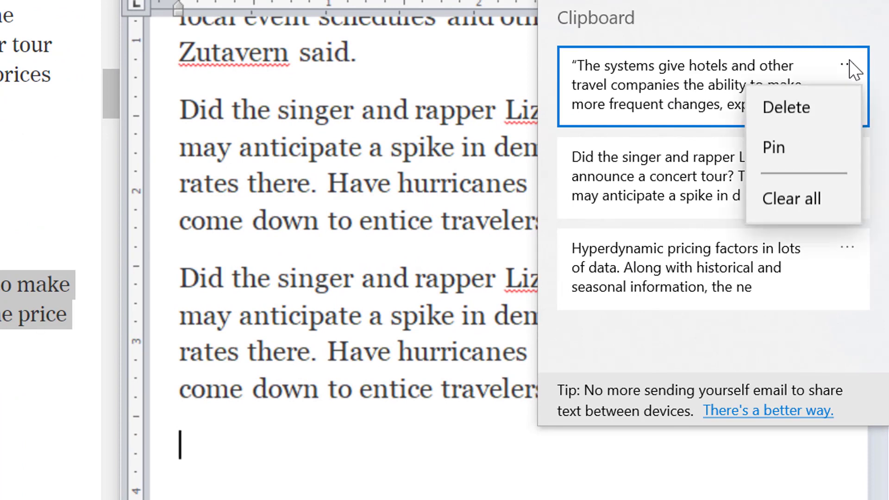
{"action": "left_click", "coordinate": [802, 116]}
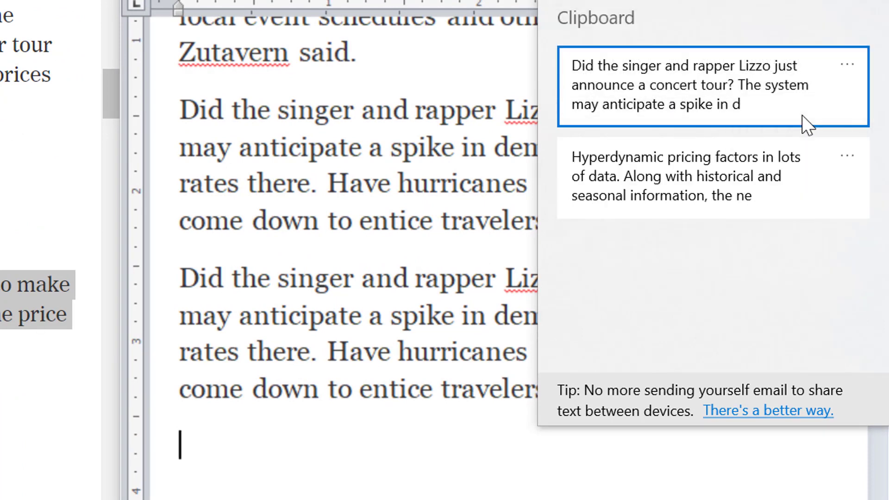
{"action": "left_click", "coordinate": [848, 65]}
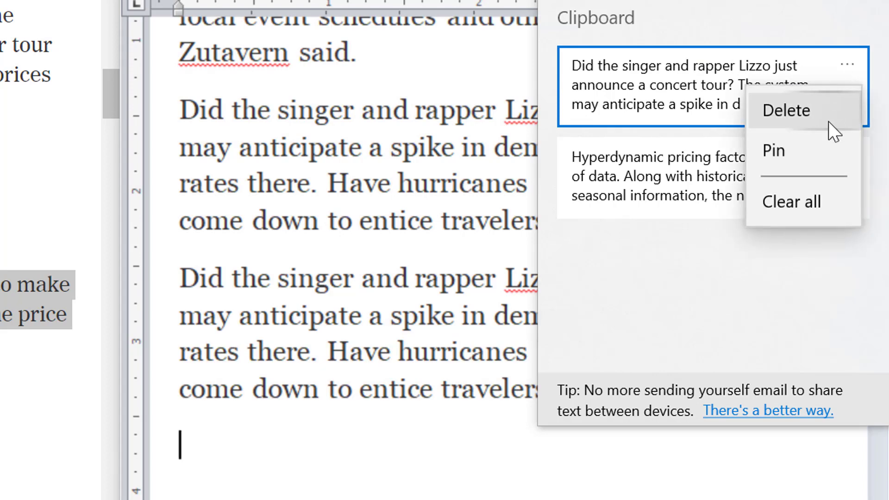
{"action": "left_click", "coordinate": [813, 204]}
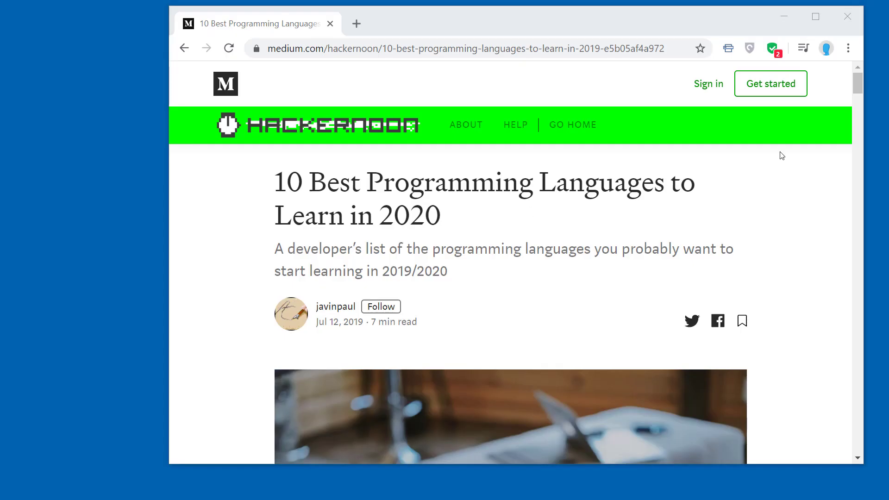
- Print the "10 Best Programming Languages to Learn in 2020" article from Chrome with Save as PDF, saving it to the Desktop as languages
{"action": "left_click", "coordinate": [625, 14]}
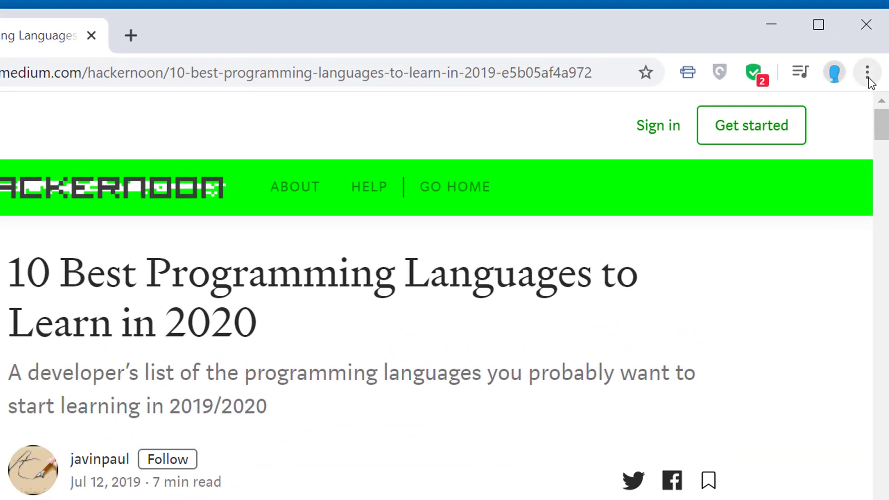
{"action": "left_click", "coordinate": [867, 74]}
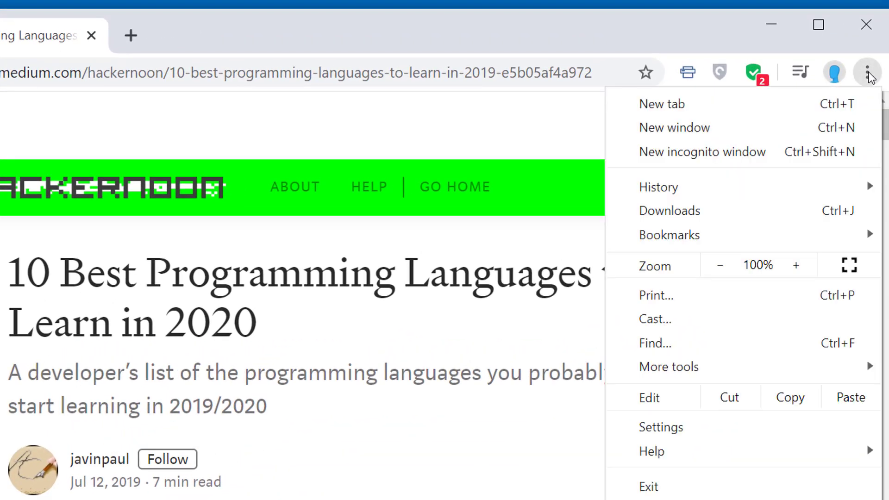
{"action": "left_click", "coordinate": [718, 295]}
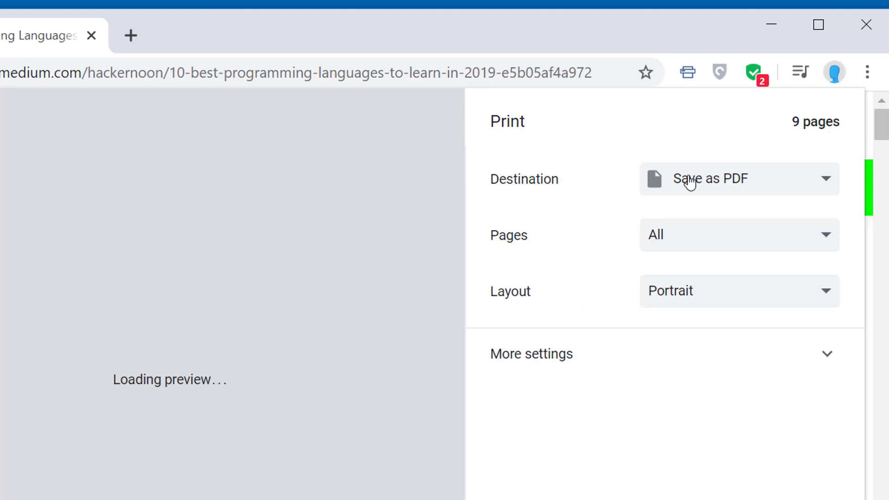
{"action": "left_click", "coordinate": [719, 179]}
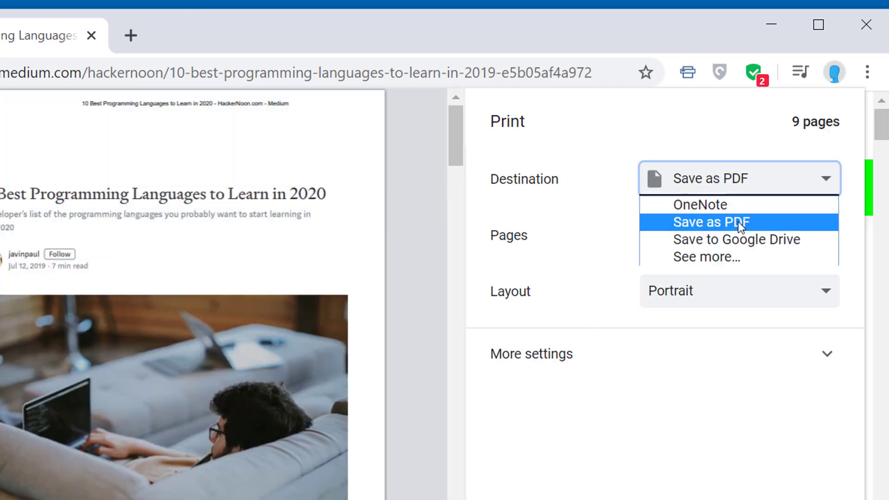
{"action": "left_click", "coordinate": [738, 221]}
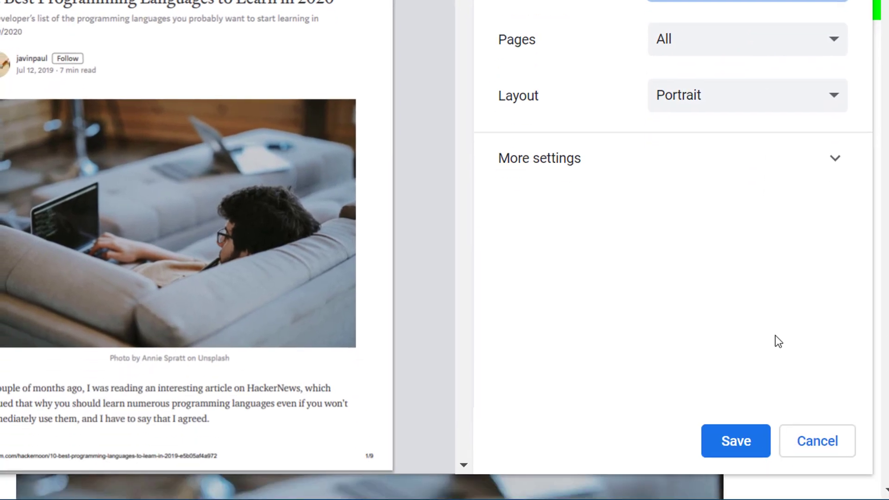
{"action": "left_click", "coordinate": [730, 435]}
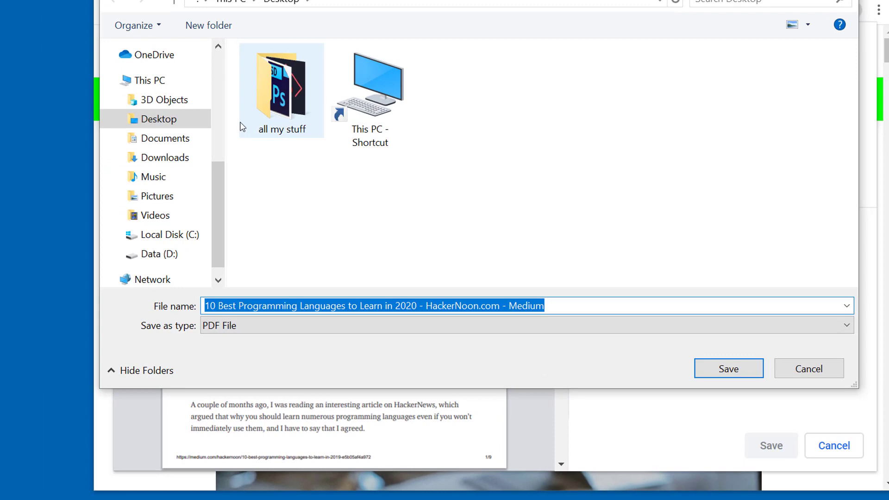
{"action": "type", "text": "languages"}
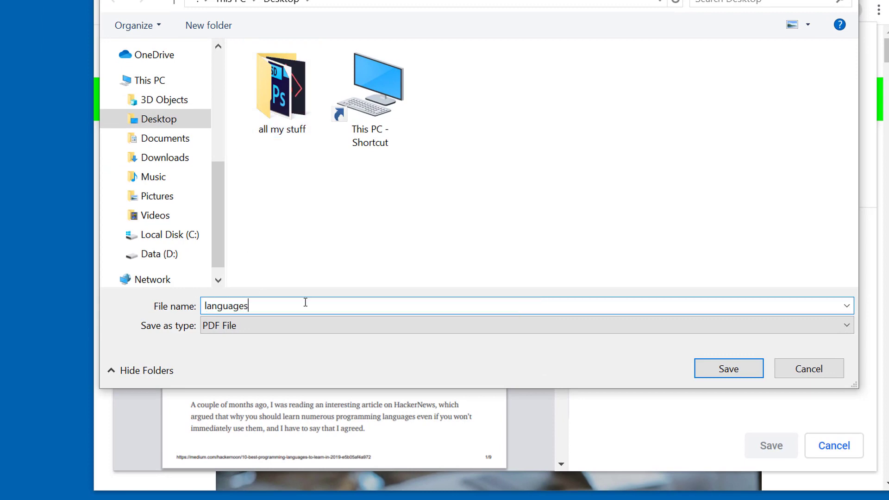
{"action": "key", "text": "Return"}
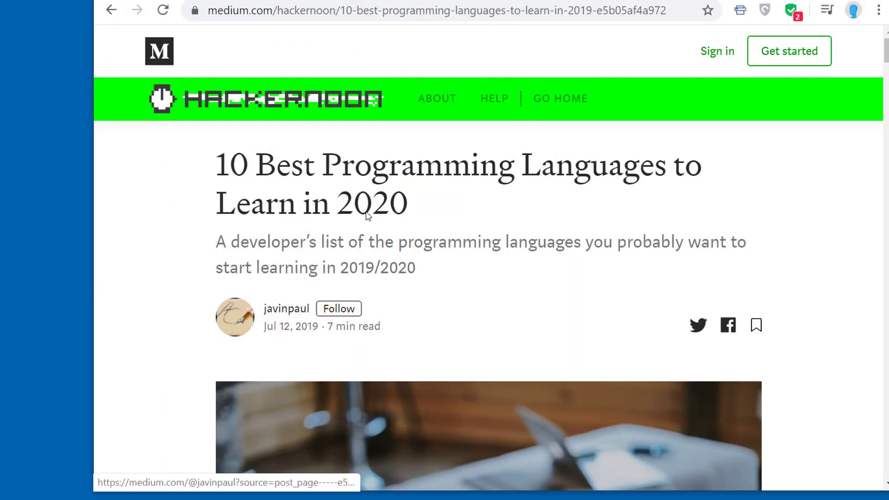
- Minimize the browser, open the languages PDF from the desktop and look through its pages
{"action": "left_click", "coordinate": [797, 0]}
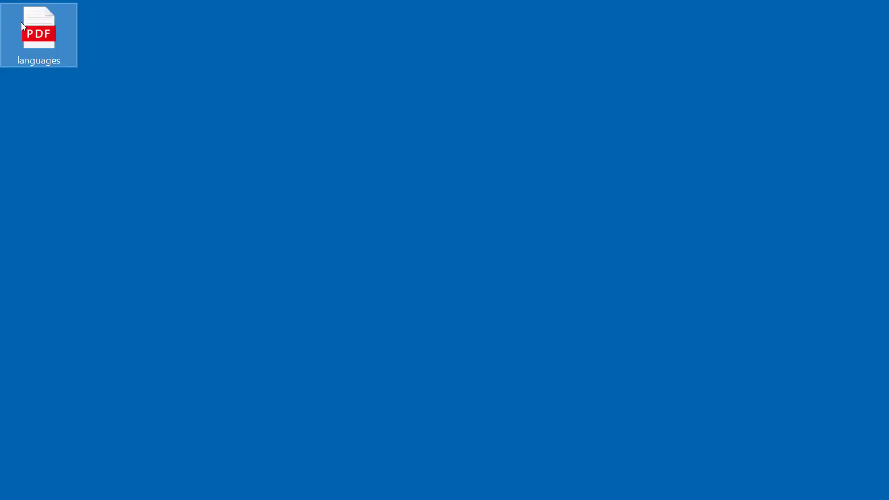
{"action": "double_click", "coordinate": [35, 24]}
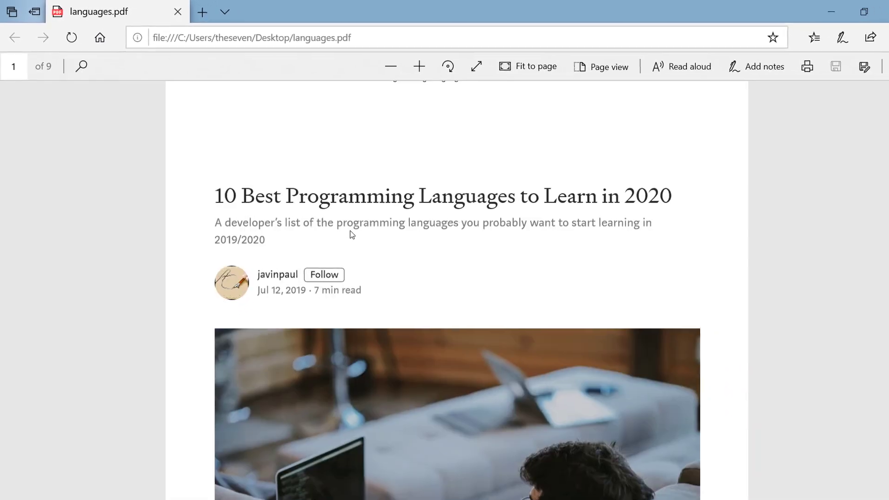
{"action": "scroll", "coordinate": [394, 261], "scroll_direction": "down", "scroll_amount": 8}
{"action": "scroll", "coordinate": [341, 227], "scroll_direction": "down", "scroll_amount": 20}
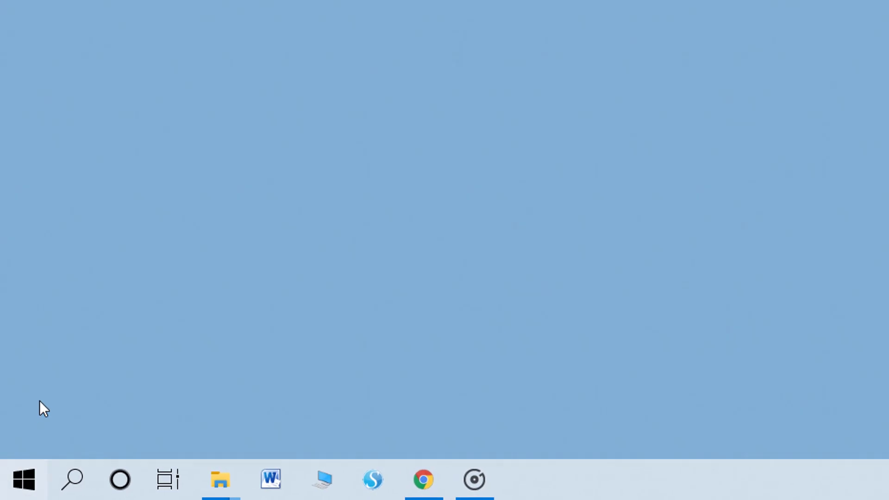
- Open the System display settings in Windows Settings and review the available display resolution and text and app scaling options
{"action": "key", "text": "super"}
{"action": "left_click", "coordinate": [34, 361]}
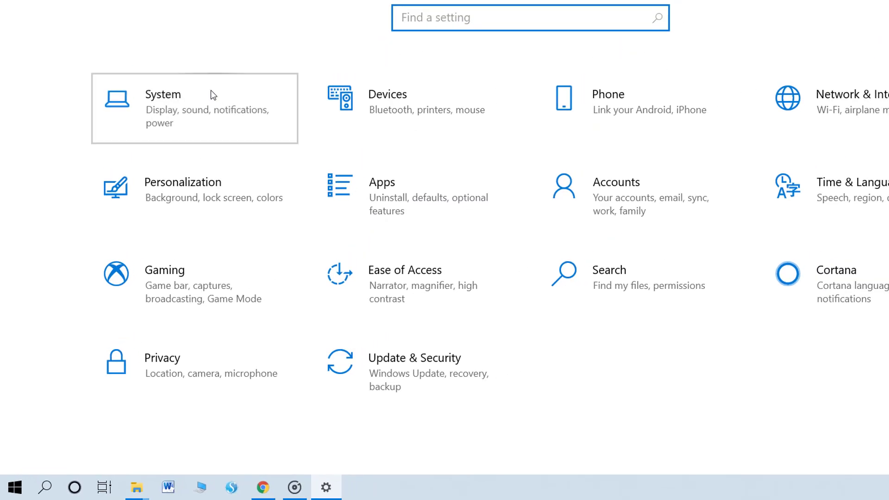
{"action": "left_click", "coordinate": [211, 91]}
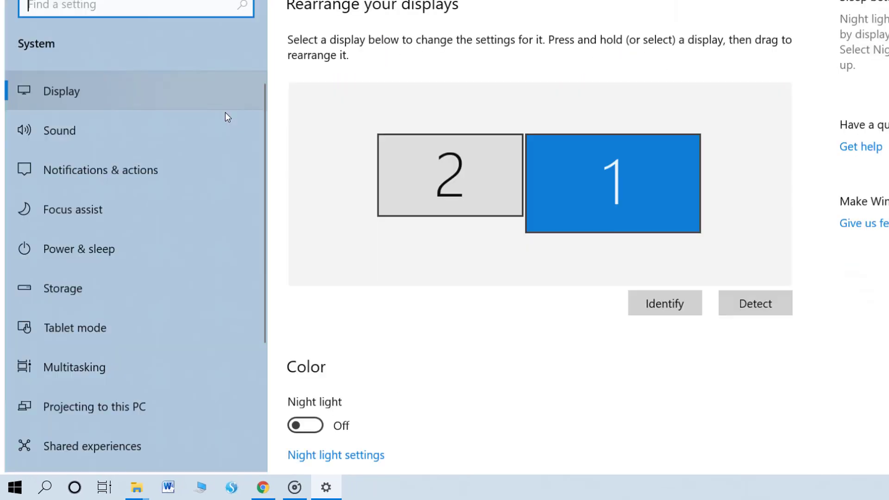
{"action": "scroll", "coordinate": [453, 274], "scroll_direction": "down", "scroll_amount": 8}
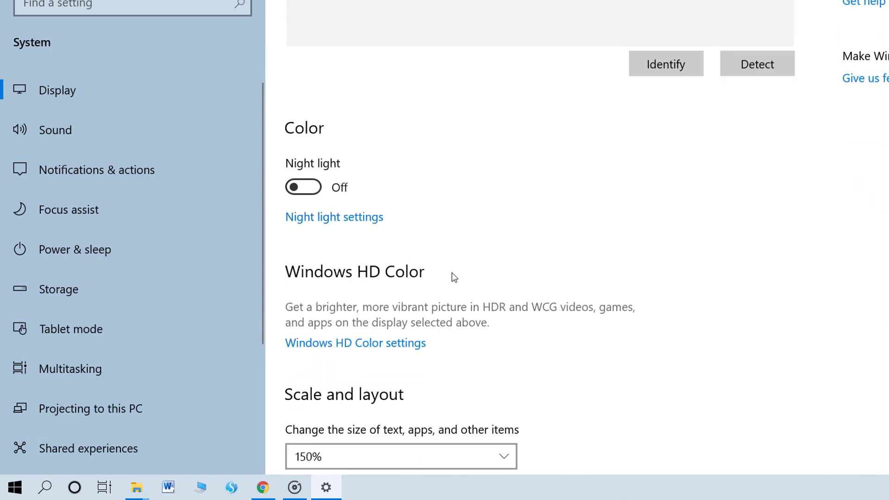
{"action": "scroll", "coordinate": [446, 266], "scroll_direction": "down", "scroll_amount": 2}
{"action": "left_click", "coordinate": [394, 278]}
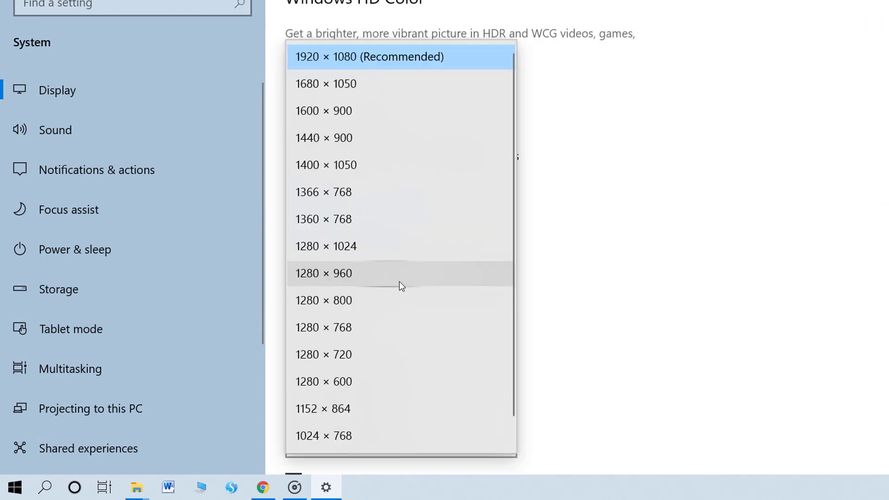
{"action": "left_click", "coordinate": [585, 280]}
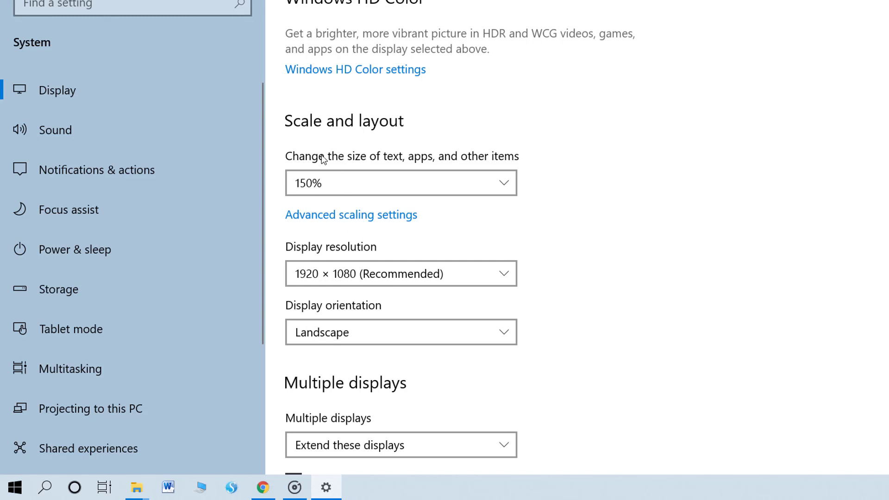
{"action": "left_click", "coordinate": [346, 182]}
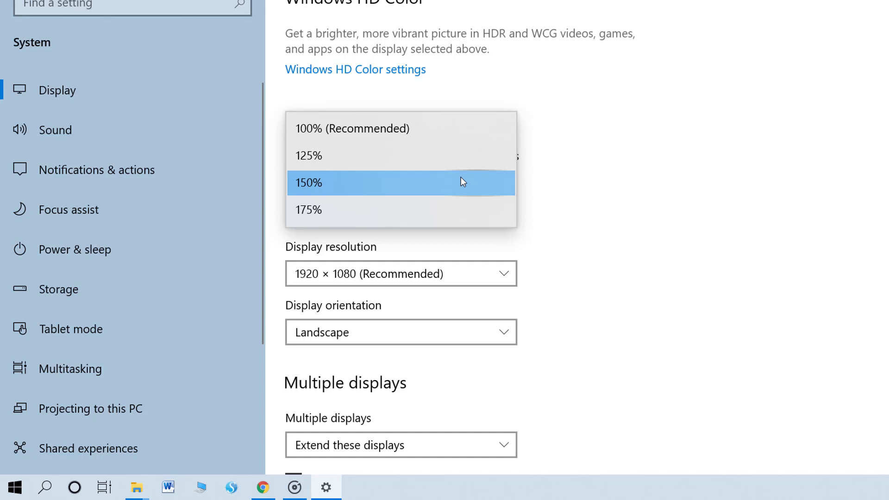
{"action": "left_click", "coordinate": [568, 186]}
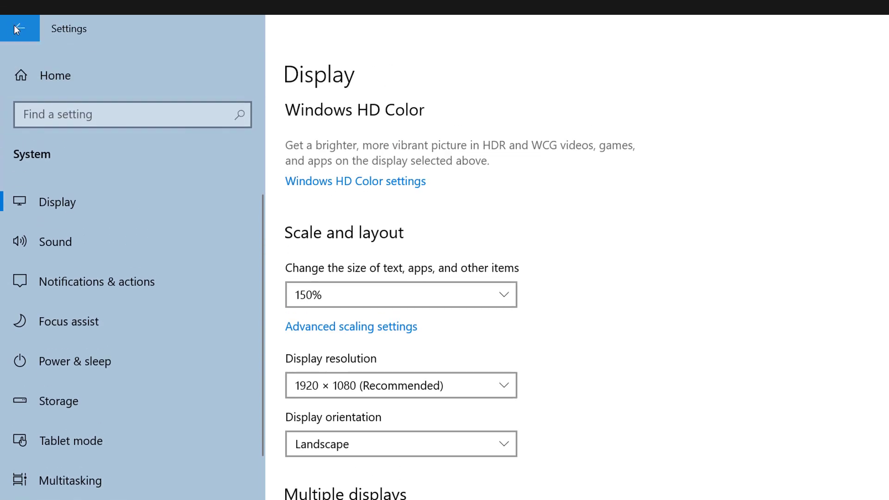
- Set the Make text bigger size to 110% in the Ease of Access display settings and apply it
{"action": "left_click", "coordinate": [15, 26]}
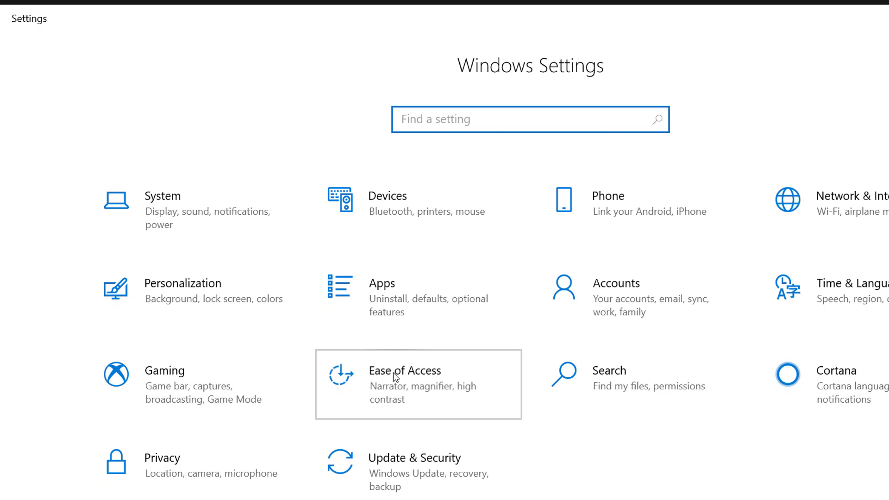
{"action": "left_click", "coordinate": [395, 384]}
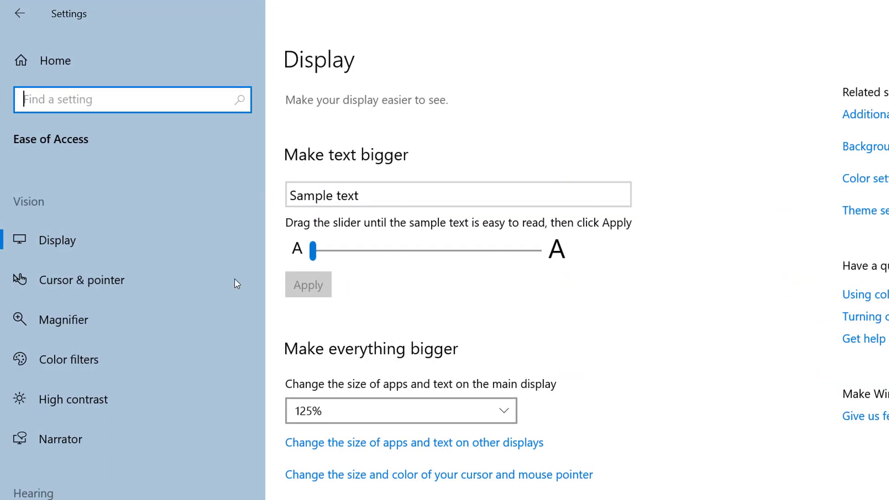
{"action": "left_click", "coordinate": [61, 241]}
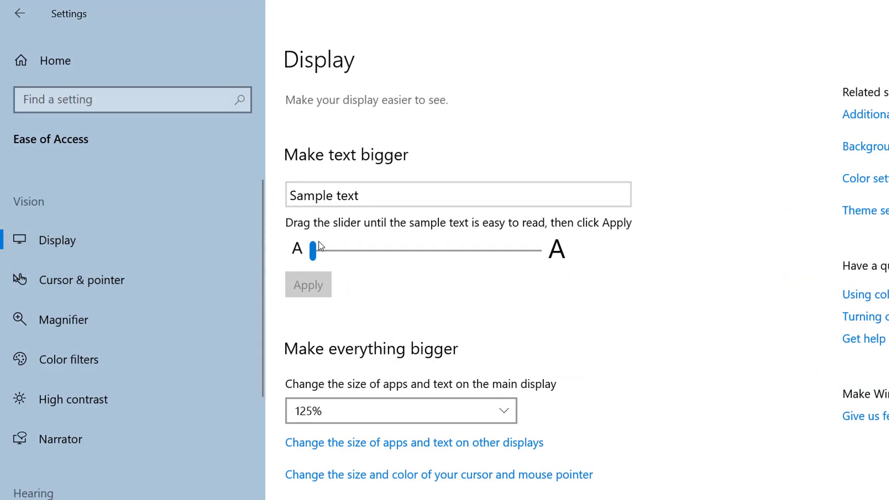
{"action": "left_click_drag", "start_coordinate": [314, 251], "coordinate": [330, 250]}
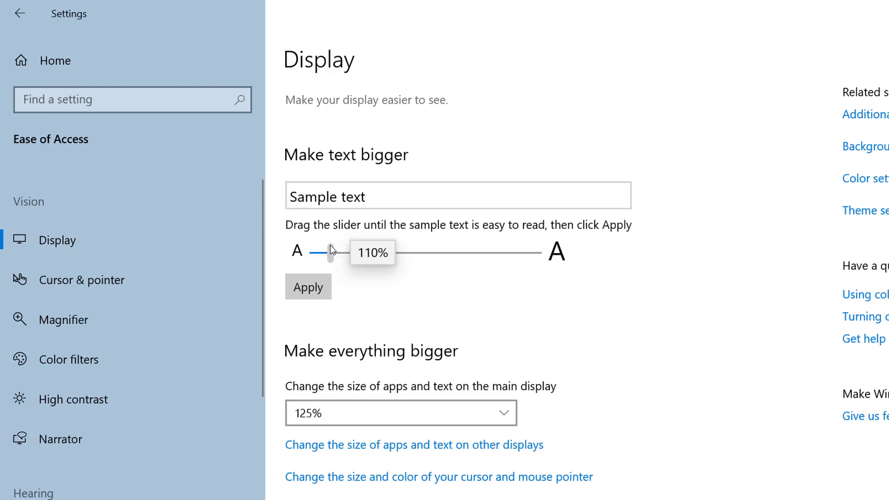
{"action": "left_click", "coordinate": [320, 286]}
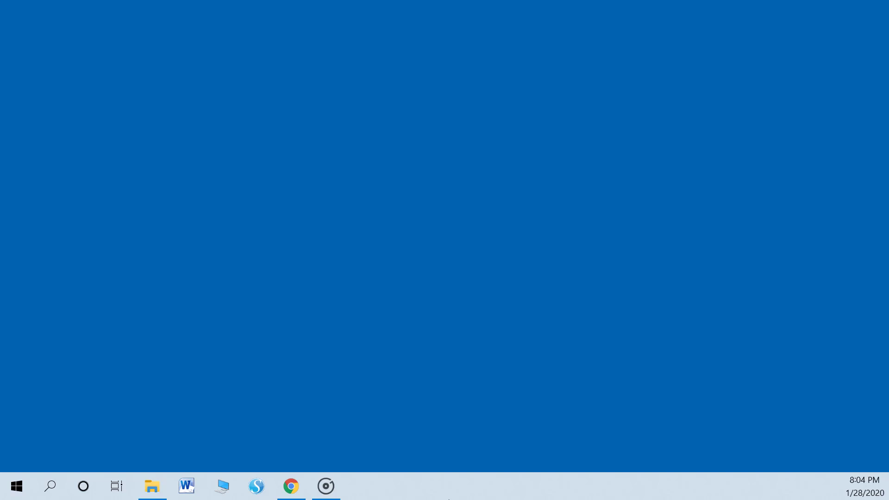
- Open the taskbar settings and switch Use small taskbar buttons on and back off
{"action": "right_click", "coordinate": [445, 495]}
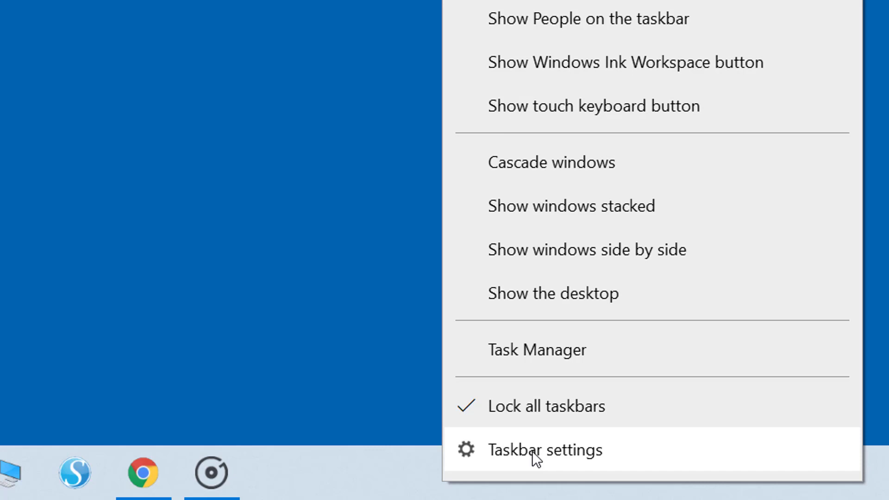
{"action": "left_click", "coordinate": [532, 451]}
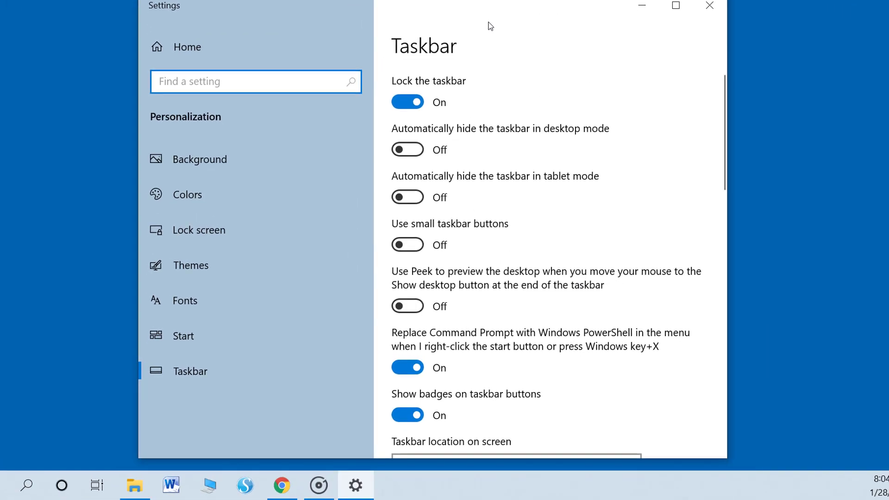
{"action": "left_click", "coordinate": [416, 246]}
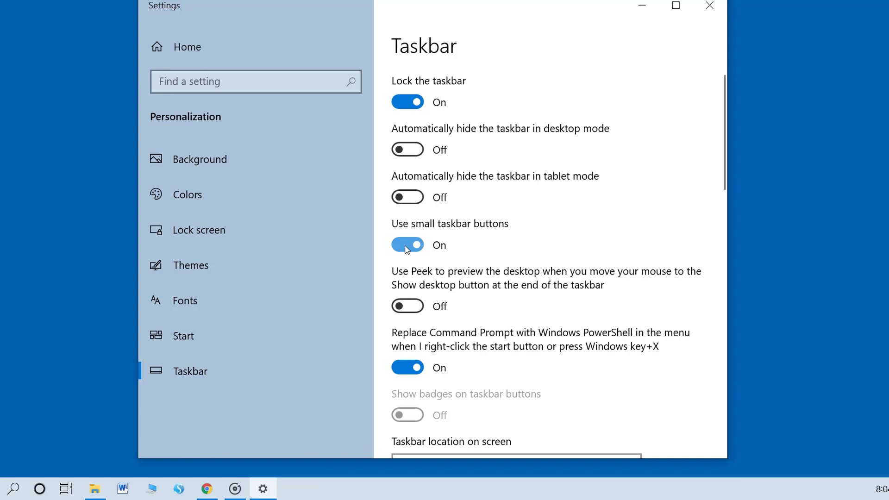
{"action": "left_click", "coordinate": [406, 246]}
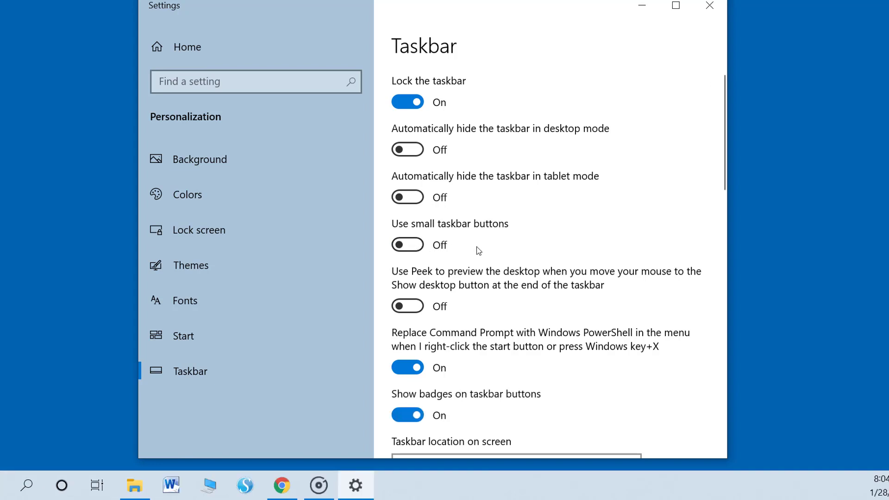
- Try Combine taskbar buttons set to Never by showing and hiding the Chrome window, and return the setting to Always, hide labels
{"action": "scroll", "coordinate": [477, 246], "scroll_direction": "down", "scroll_amount": 5}
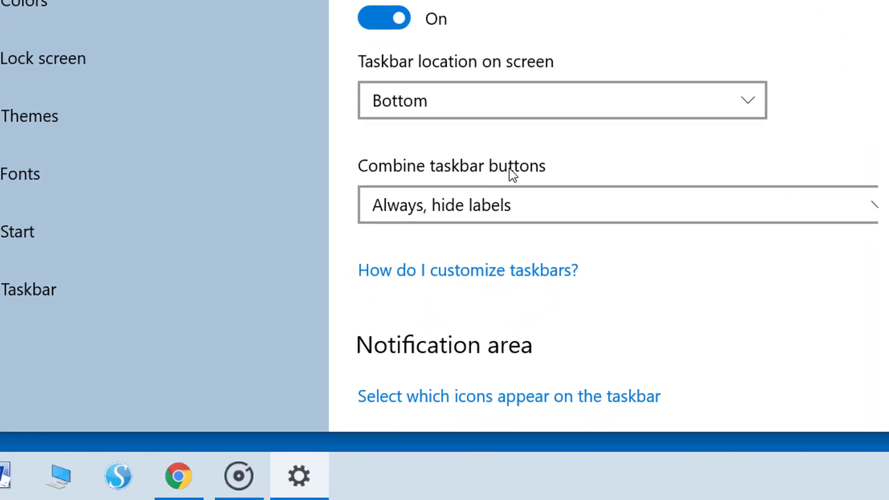
{"action": "left_click", "coordinate": [855, 203]}
{"action": "left_click", "coordinate": [670, 289]}
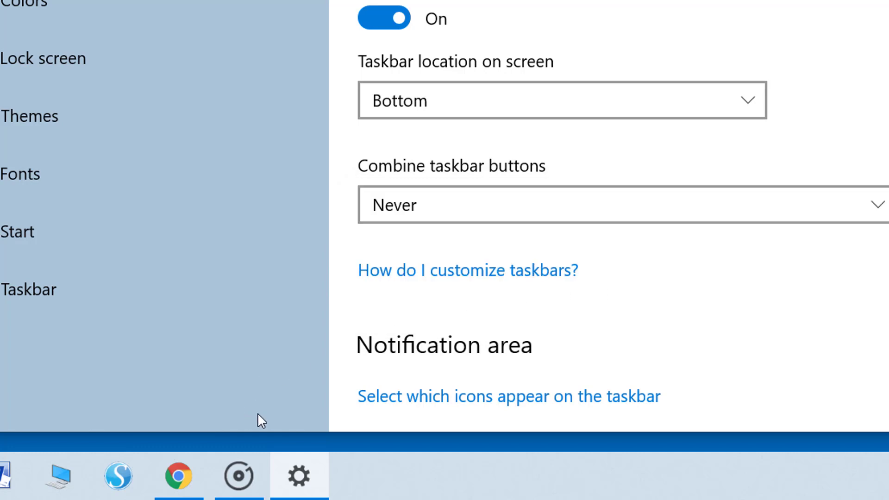
{"action": "mouse_move", "coordinate": [190, 474]}
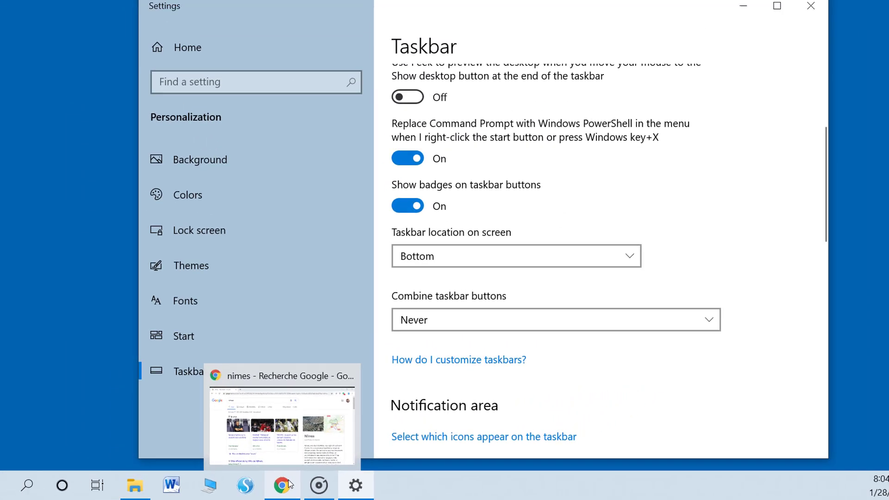
{"action": "left_click", "coordinate": [289, 484]}
{"action": "left_click", "coordinate": [284, 485]}
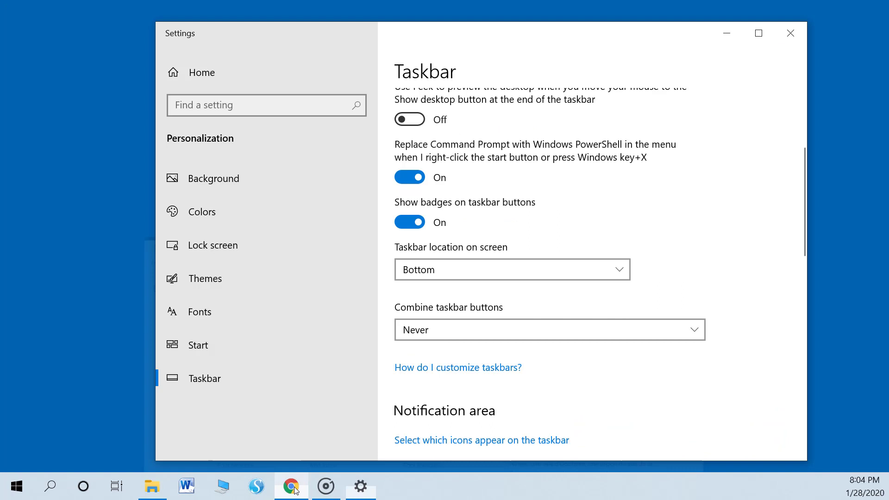
{"action": "left_click", "coordinate": [489, 337]}
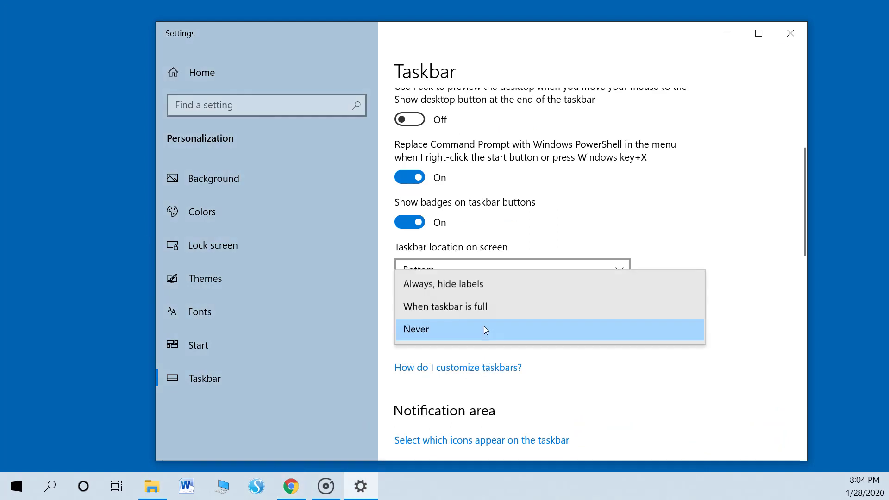
{"action": "left_click", "coordinate": [477, 287]}
- Set the taskbar location on screen to Left, Top and Right in turn, and return it to Bottom
{"action": "left_click", "coordinate": [448, 275]}
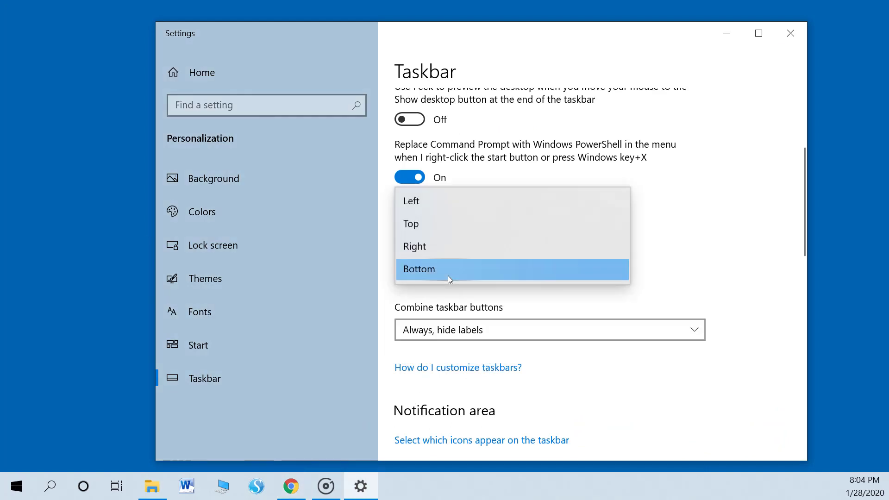
{"action": "left_click", "coordinate": [463, 201]}
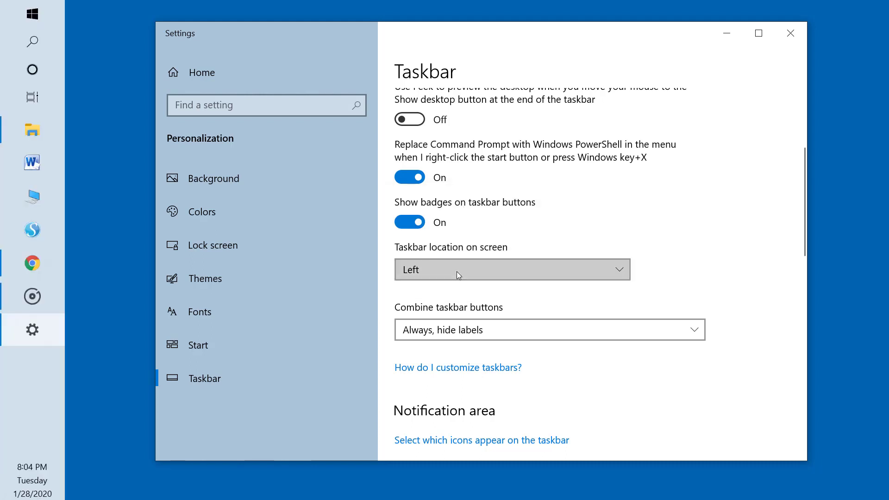
{"action": "left_click", "coordinate": [456, 272]}
{"action": "left_click", "coordinate": [454, 298]}
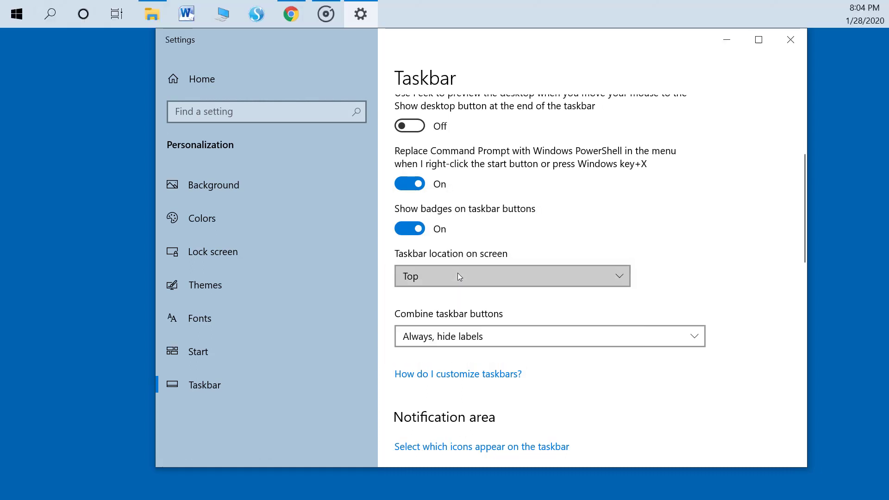
{"action": "left_click", "coordinate": [457, 274]}
{"action": "left_click", "coordinate": [455, 302]}
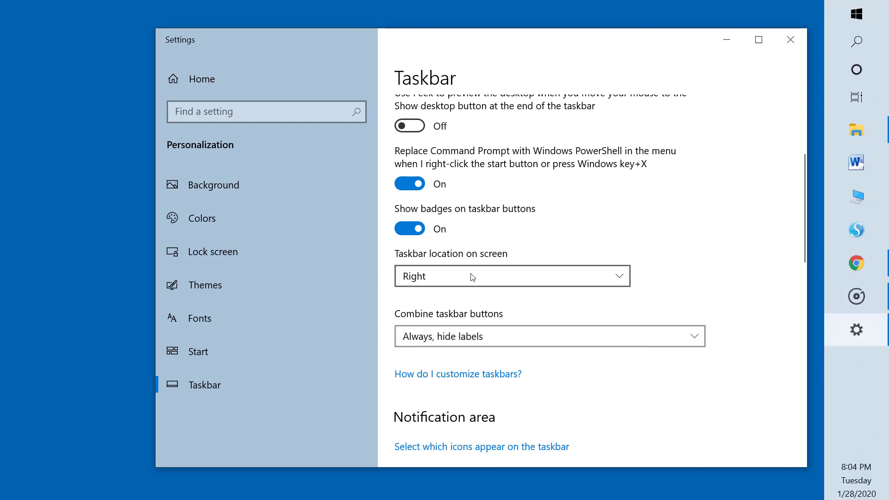
{"action": "left_click", "coordinate": [472, 277]}
{"action": "left_click", "coordinate": [459, 302]}
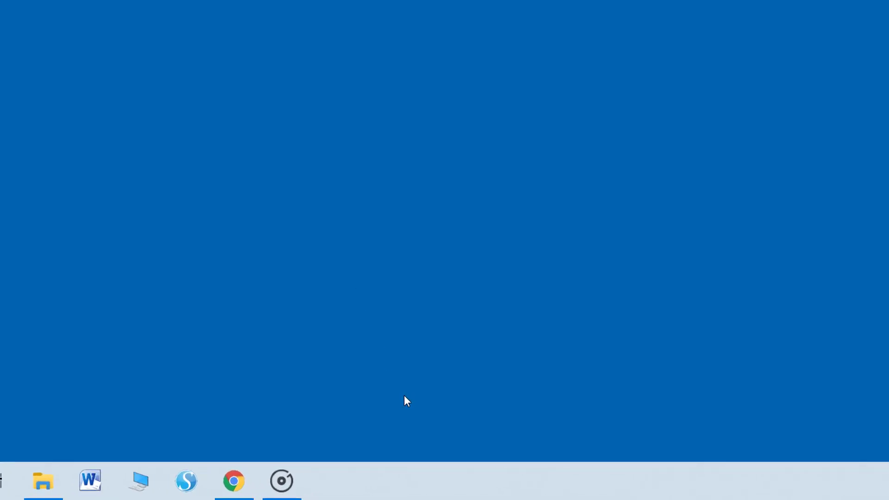
- Reopen the taskbar settings, turn on Automatically hide the taskbar in desktop mode, and close Settings
{"action": "right_click", "coordinate": [422, 485]}
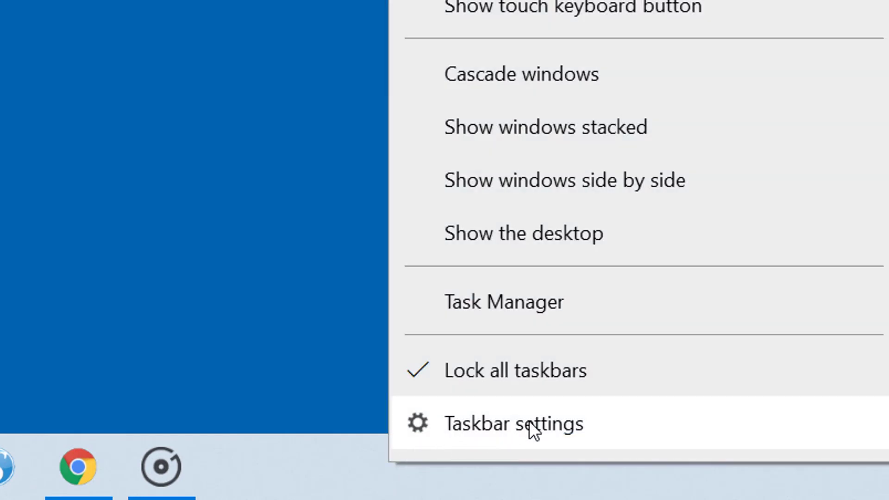
{"action": "left_click", "coordinate": [532, 423]}
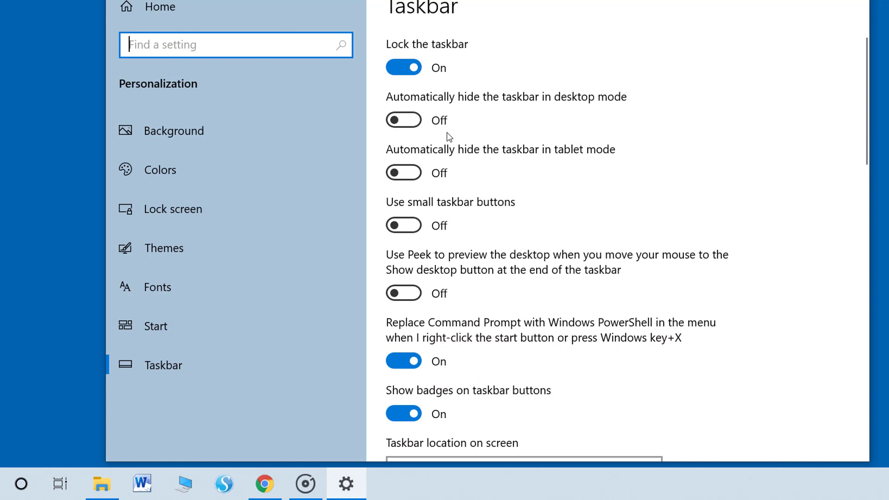
{"action": "left_click", "coordinate": [418, 121]}
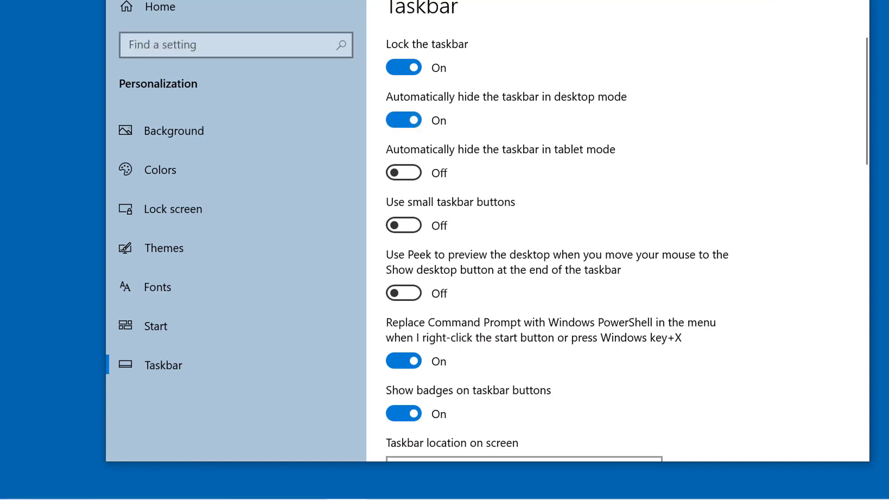
{"action": "key", "text": "alt+F4"}
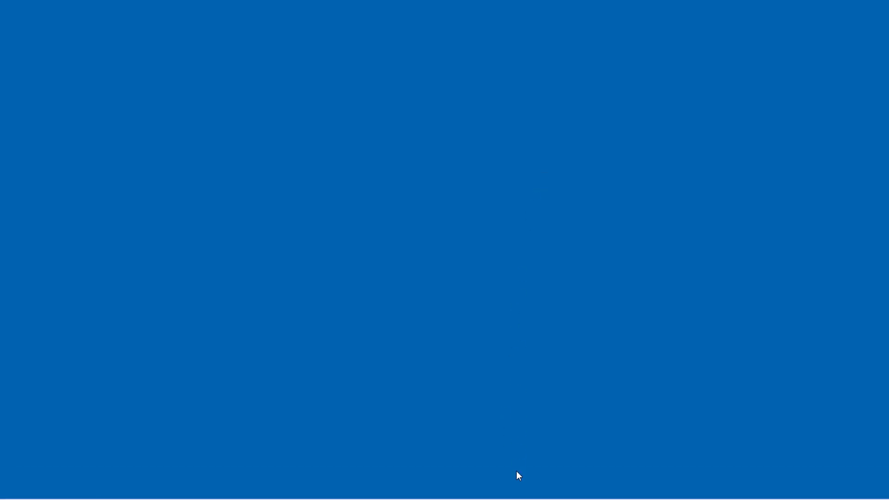
- Bring up Chrome from the hidden taskbar, restore and re-maximize its window, and look through the Booking.com page
{"action": "left_click", "coordinate": [265, 485]}
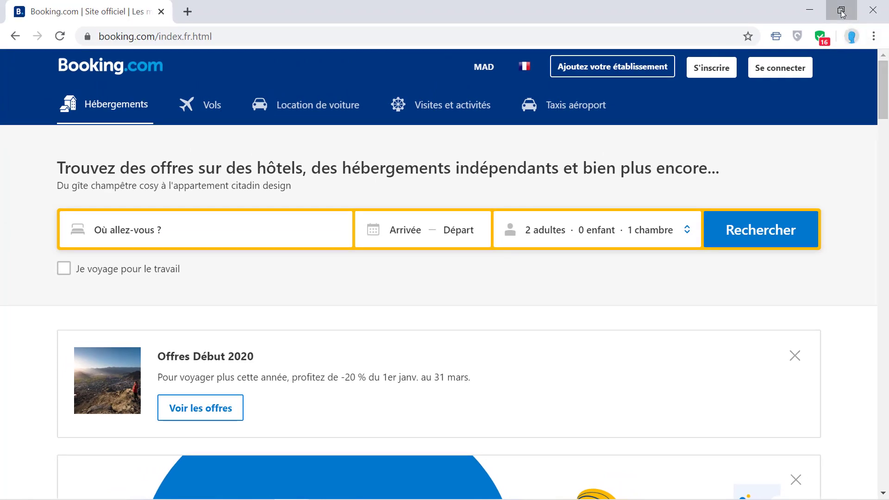
{"action": "left_click", "coordinate": [841, 10]}
{"action": "left_click", "coordinate": [778, 24]}
{"action": "left_click_drag", "start_coordinate": [728, 20], "coordinate": [725, 2]}
{"action": "scroll", "coordinate": [491, 355], "scroll_direction": "down", "scroll_amount": 5}
{"action": "scroll", "coordinate": [495, 353], "scroll_direction": "up", "scroll_amount": 5}
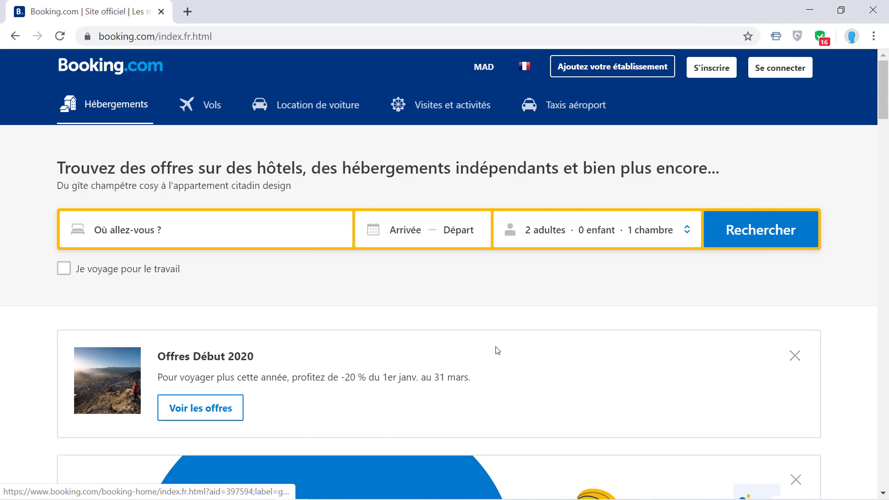
{"action": "scroll", "coordinate": [498, 351], "scroll_direction": "down", "scroll_amount": 5}
{"action": "scroll", "coordinate": [503, 337], "scroll_direction": "up", "scroll_amount": 5}
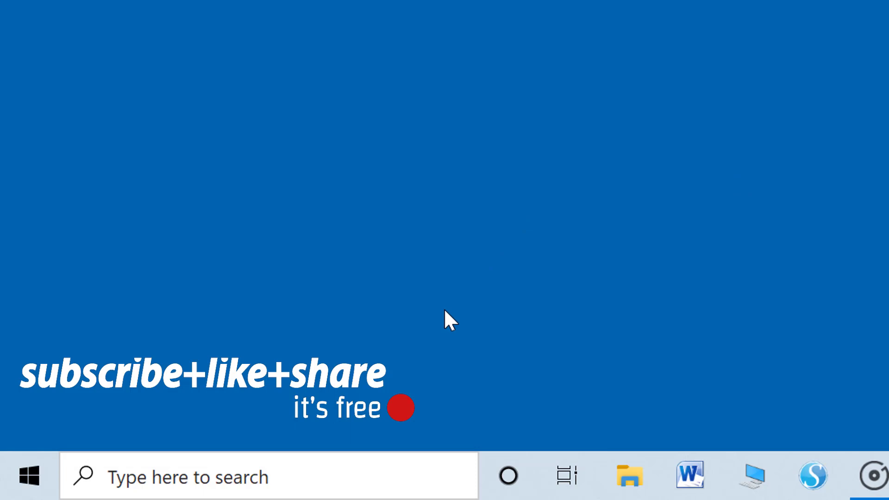
- Open and dismiss the Windows search pane and Cortana from the taskbar
{"action": "left_click", "coordinate": [193, 465]}
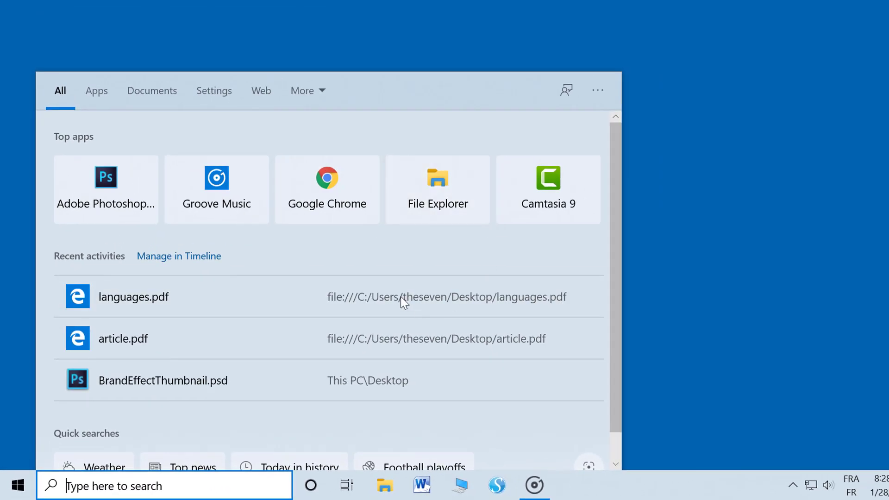
{"action": "left_click", "coordinate": [722, 259]}
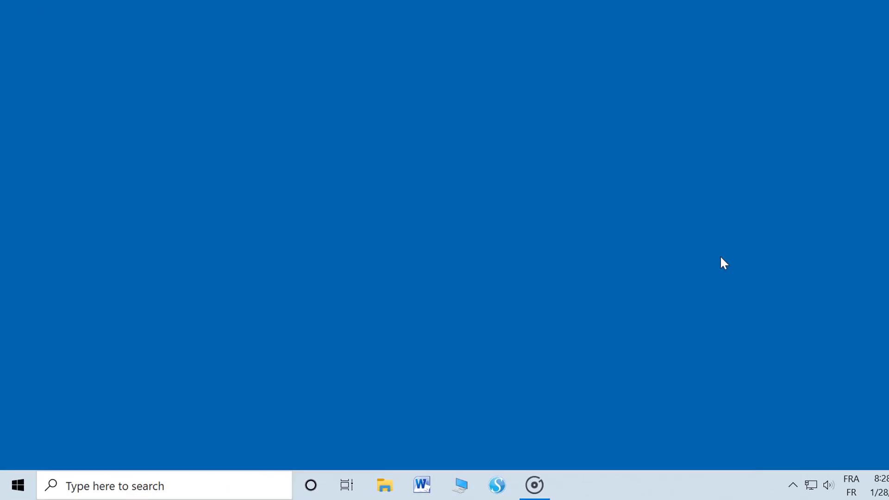
{"action": "left_click", "coordinate": [310, 486]}
{"action": "left_click", "coordinate": [519, 168]}
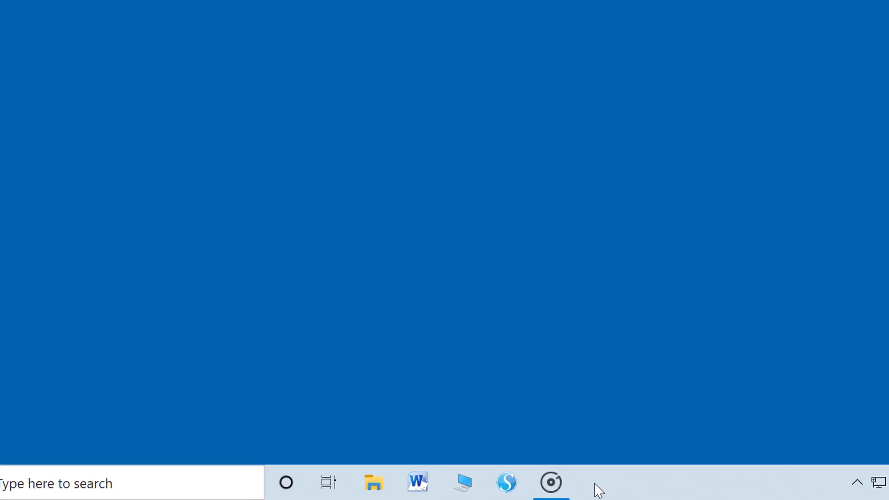
- Hide the Cortana and Task View buttons from the taskbar
{"action": "right_click", "coordinate": [572, 490]}
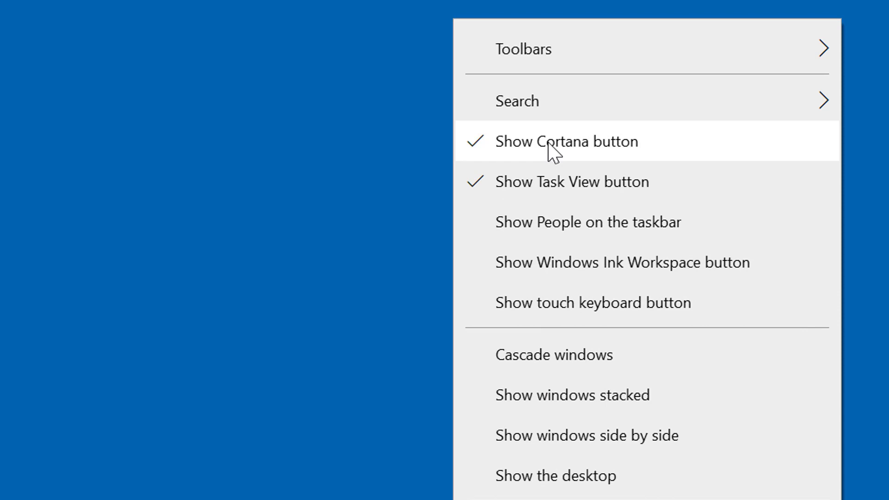
{"action": "left_click", "coordinate": [549, 144]}
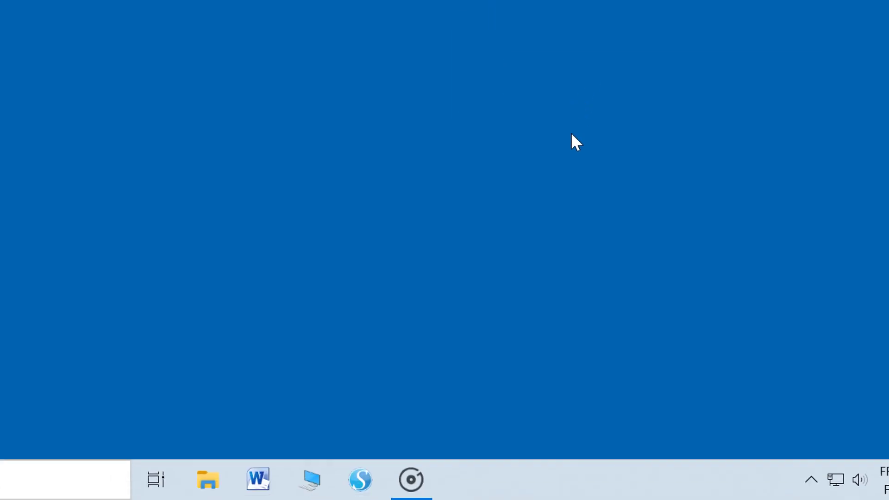
{"action": "right_click", "coordinate": [554, 494]}
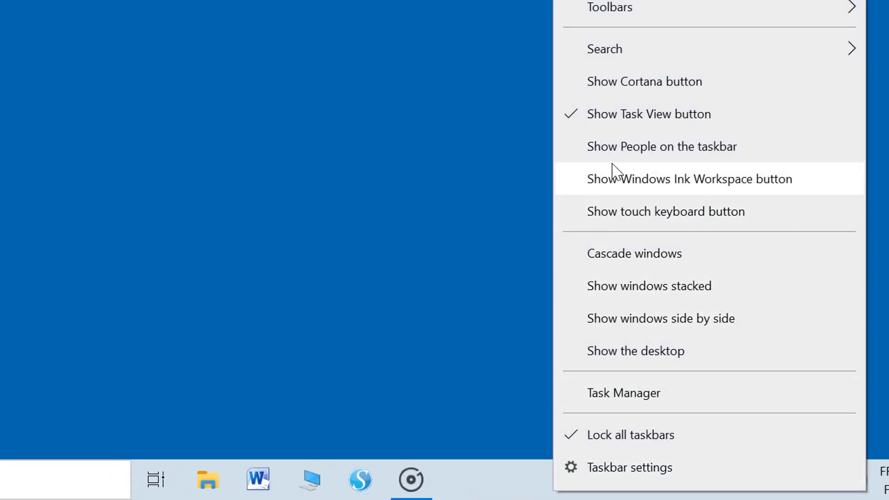
{"action": "left_click", "coordinate": [622, 116]}
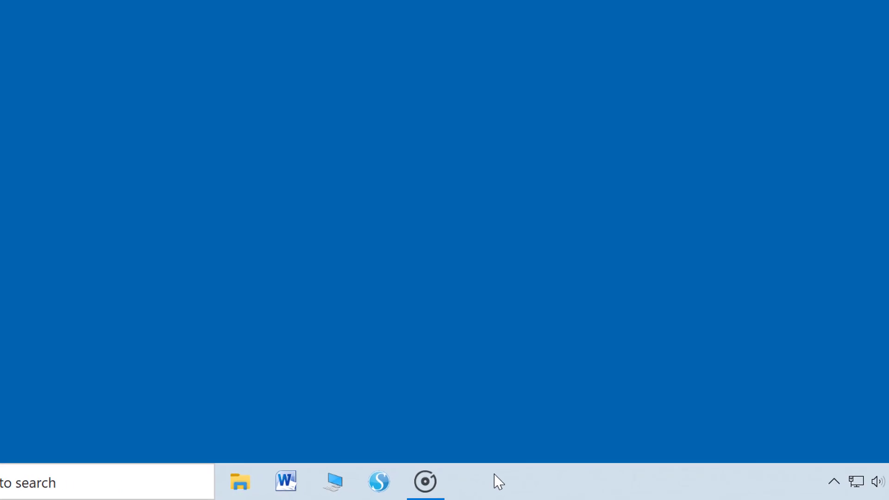
- Reduce the taskbar search box to a search icon, and open and dismiss the search pane from it
{"action": "right_click", "coordinate": [499, 482]}
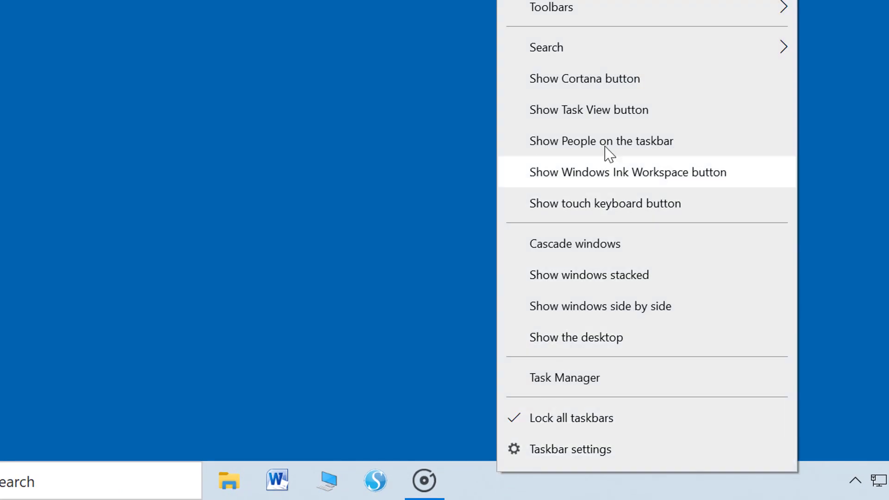
{"action": "mouse_move", "coordinate": [586, 79]}
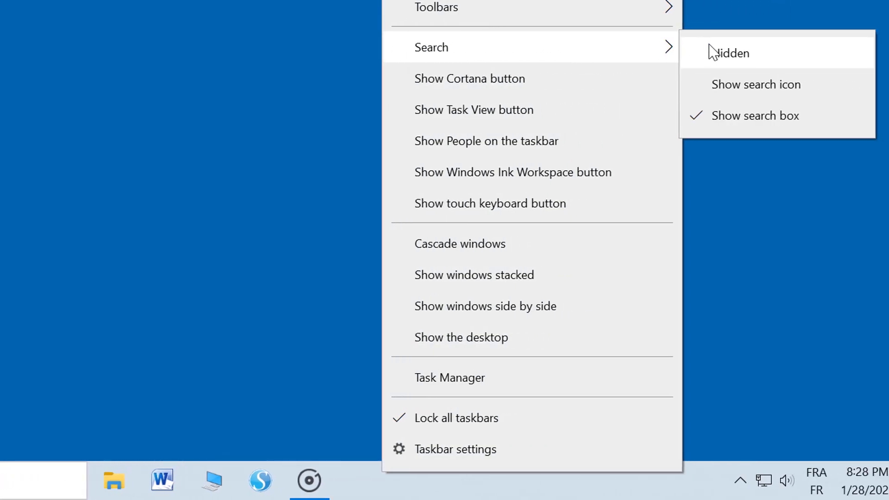
{"action": "left_click", "coordinate": [710, 86]}
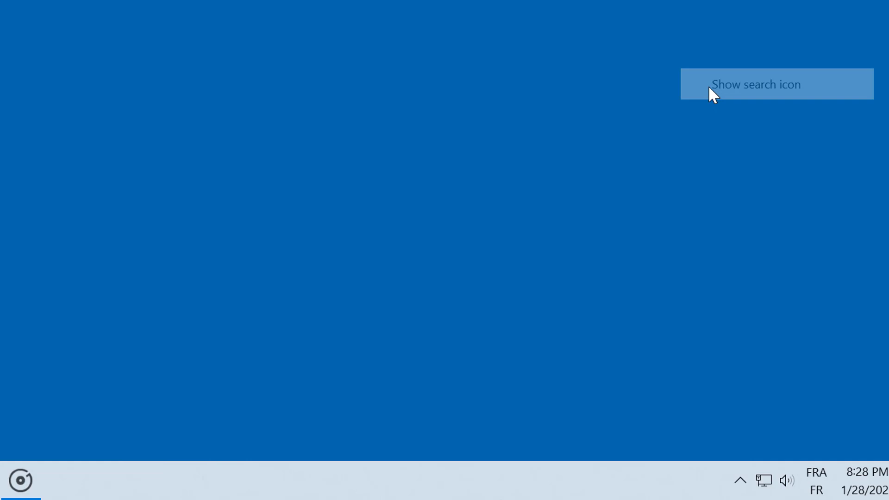
{"action": "left_click", "coordinate": [50, 486]}
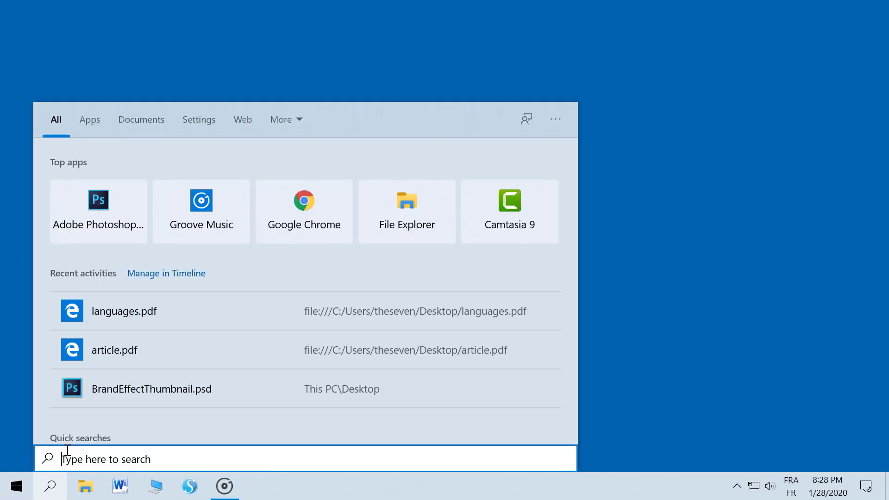
{"action": "left_click", "coordinate": [675, 263]}
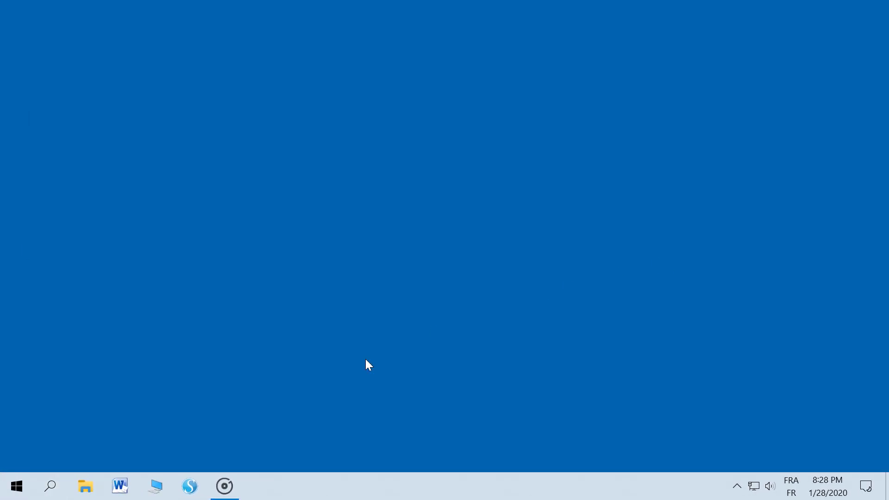
- Set the taskbar search to Hidden
{"action": "right_click", "coordinate": [307, 486]}
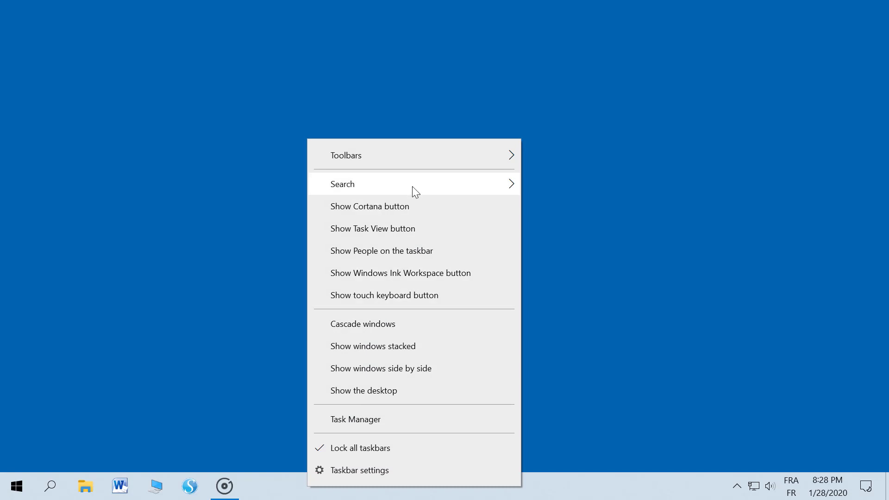
{"action": "mouse_move", "coordinate": [413, 185]}
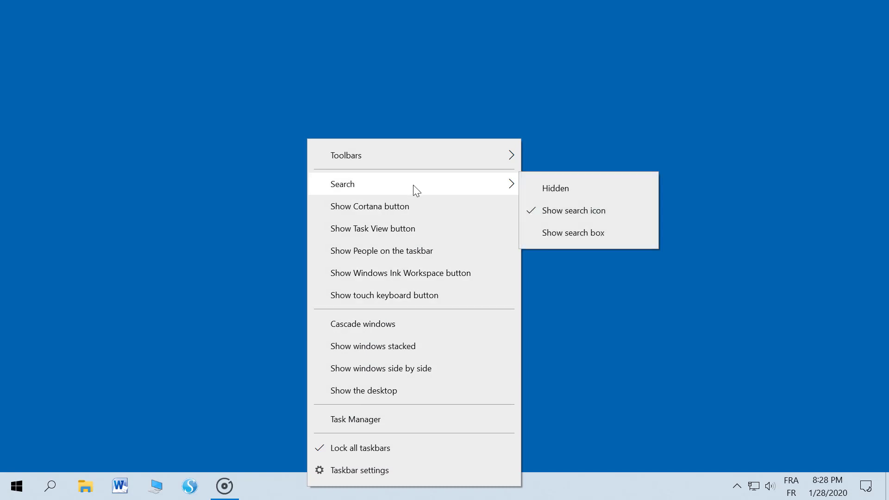
{"action": "left_click", "coordinate": [558, 190]}
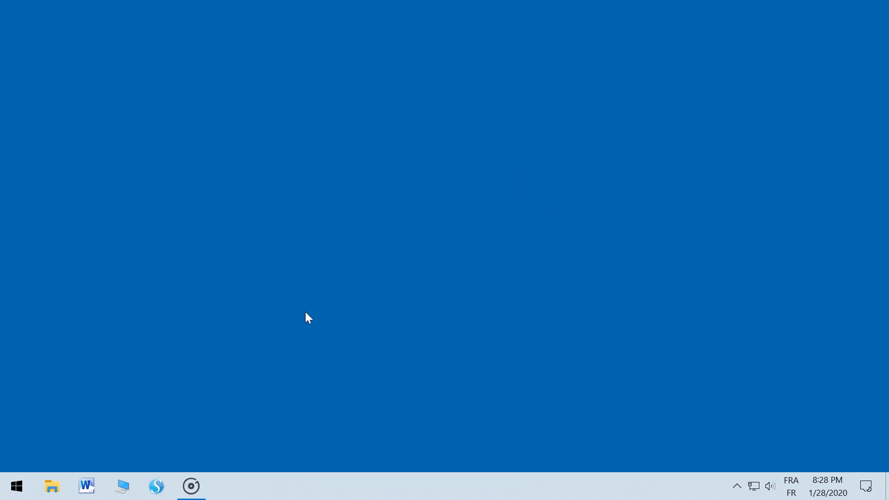
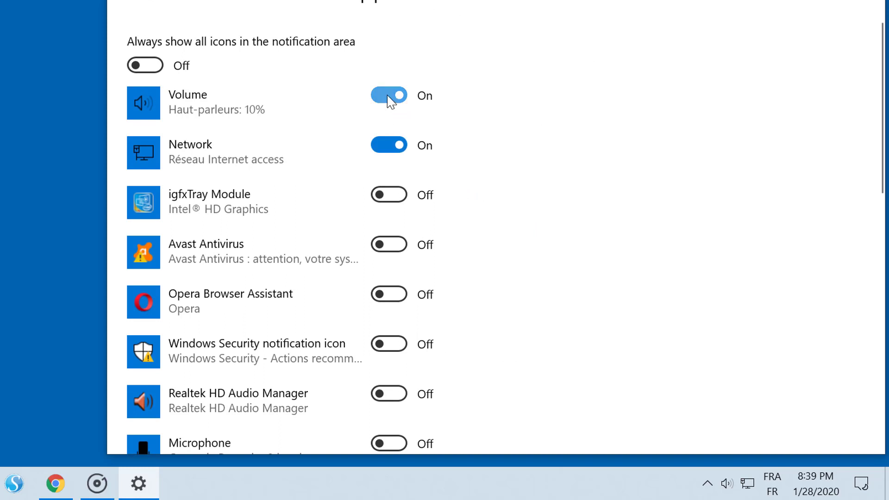
- Switch the Volume notification area icon off and back on, and look through the remaining icons in the list
{"action": "left_click", "coordinate": [386, 99]}
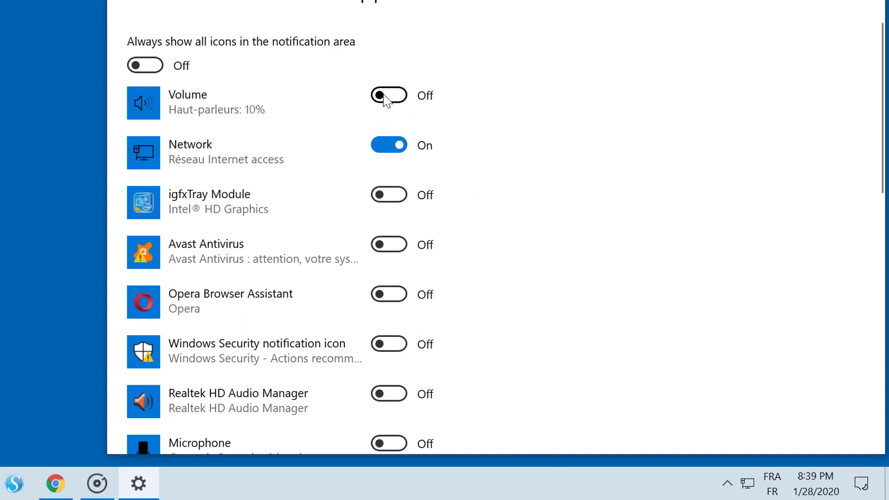
{"action": "left_click", "coordinate": [404, 97]}
{"action": "scroll", "coordinate": [403, 151], "scroll_direction": "down", "scroll_amount": 2}
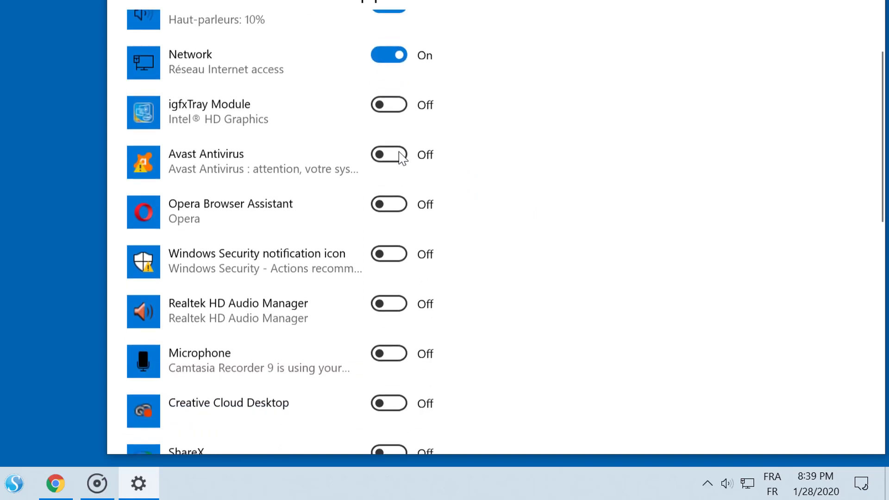
- Switch the Network notification area icon off and back on, and look through the rest of the icon list
{"action": "scroll", "coordinate": [402, 157], "scroll_direction": "up", "scroll_amount": 1}
{"action": "left_click", "coordinate": [402, 79]}
{"action": "left_click", "coordinate": [397, 81]}
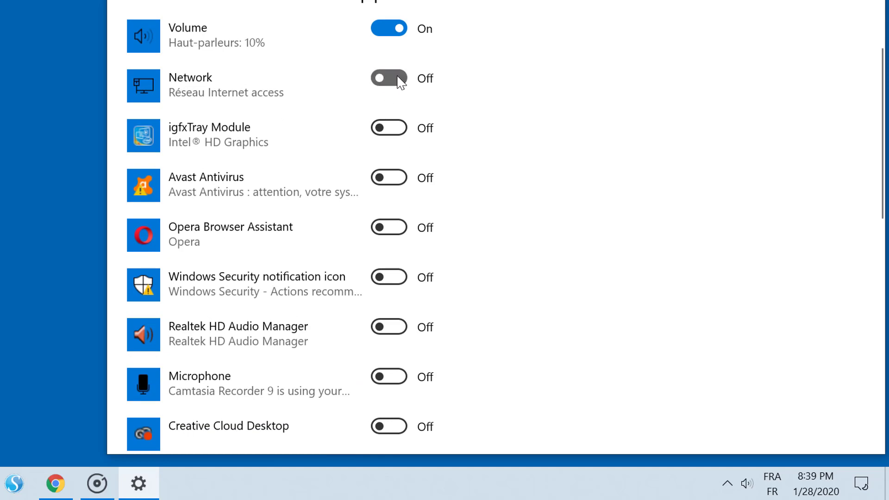
{"action": "left_click", "coordinate": [393, 83]}
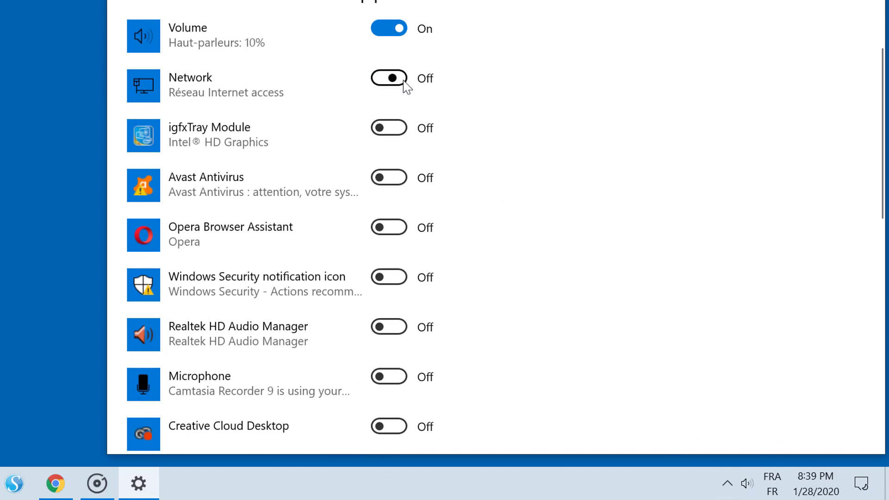
{"action": "left_click", "coordinate": [405, 79]}
{"action": "scroll", "coordinate": [480, 261], "scroll_direction": "down", "scroll_amount": 7}
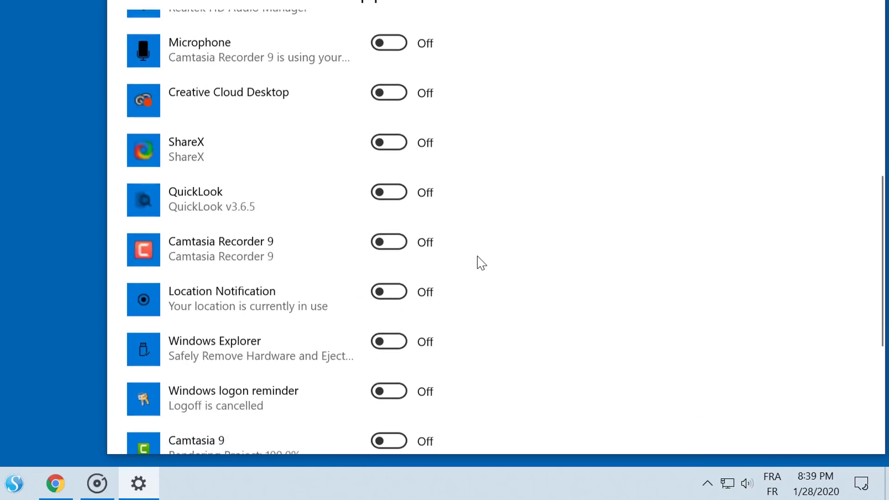
{"action": "scroll", "coordinate": [479, 261], "scroll_direction": "down", "scroll_amount": 5}
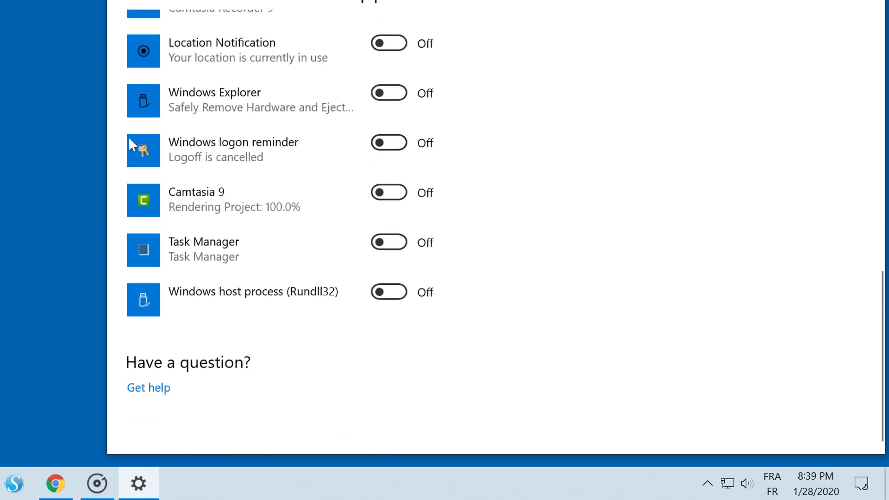
{"action": "scroll", "coordinate": [214, 207], "scroll_direction": "up", "scroll_amount": 15}
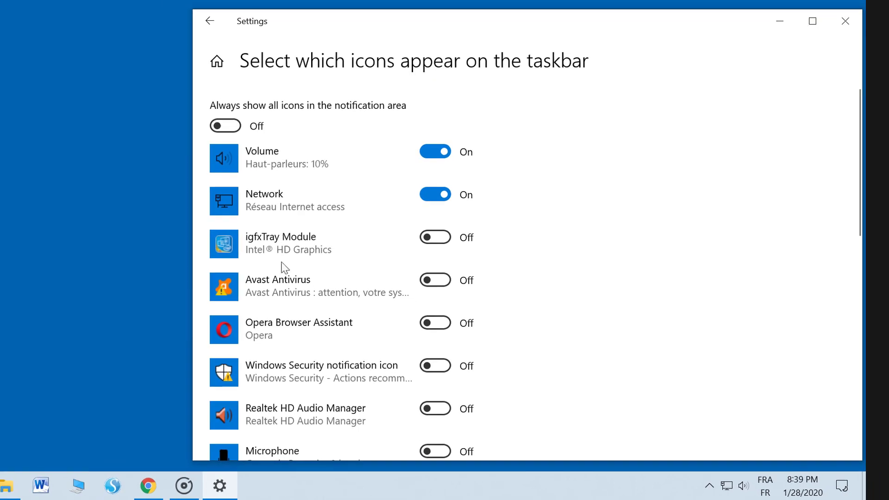
- Return to the taskbar settings and open the page for turning system icons on or off
{"action": "left_click", "coordinate": [210, 21]}
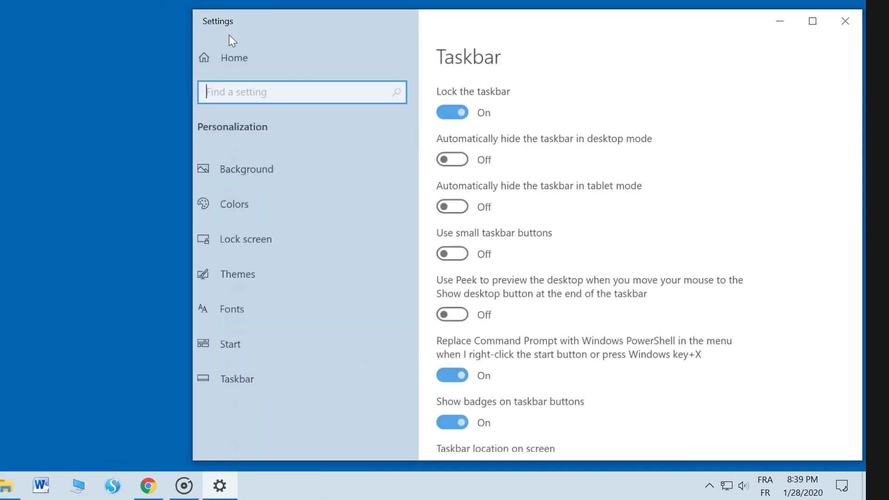
{"action": "scroll", "coordinate": [619, 261], "scroll_direction": "down", "scroll_amount": 10}
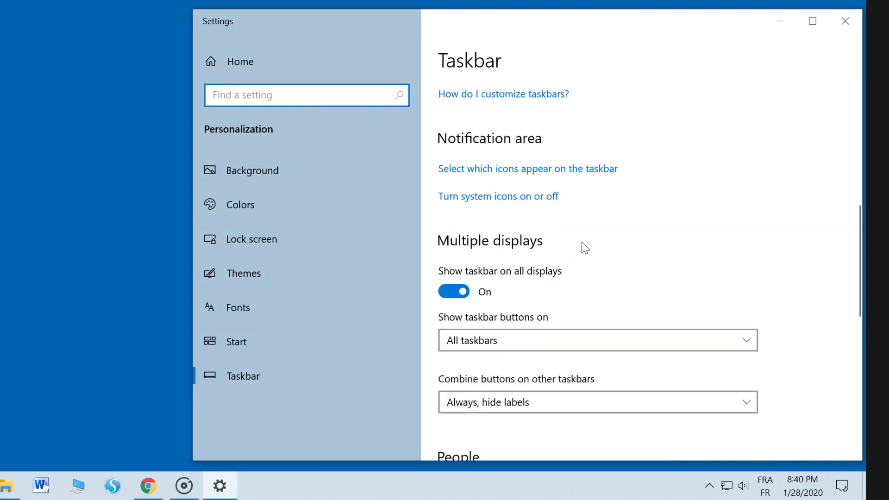
{"action": "left_click", "coordinate": [494, 198]}
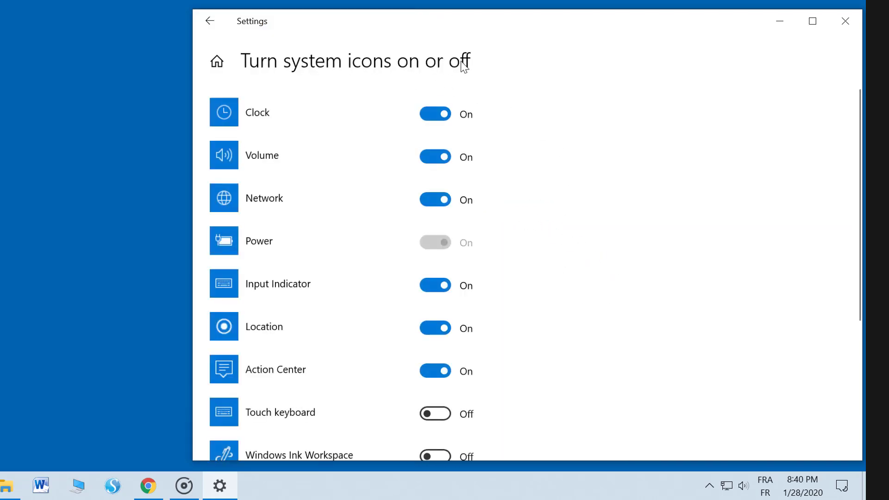
- Switch the Clock and Volume system icons off and back on, and look through the remaining system icons
{"action": "left_click", "coordinate": [435, 115]}
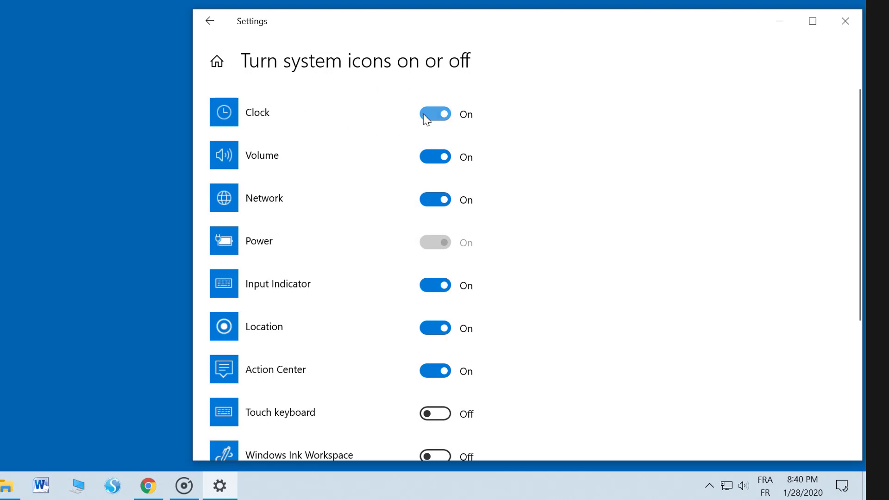
{"action": "left_click", "coordinate": [446, 114]}
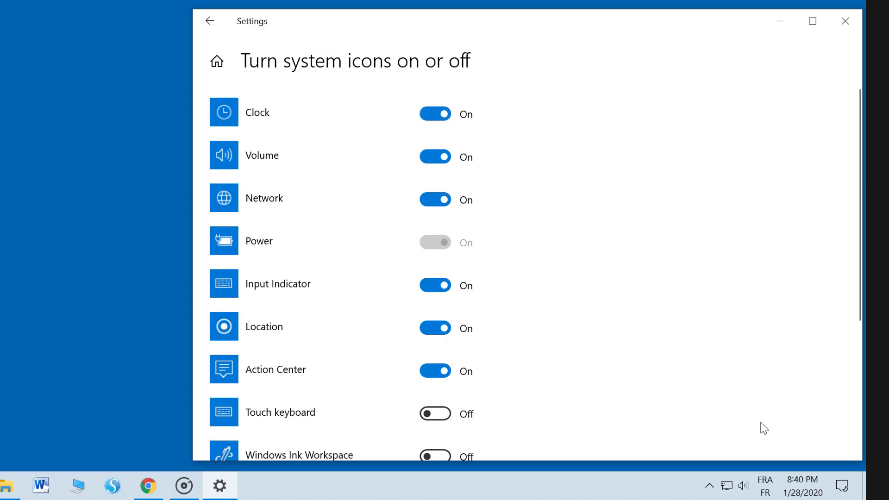
{"action": "left_click", "coordinate": [425, 160]}
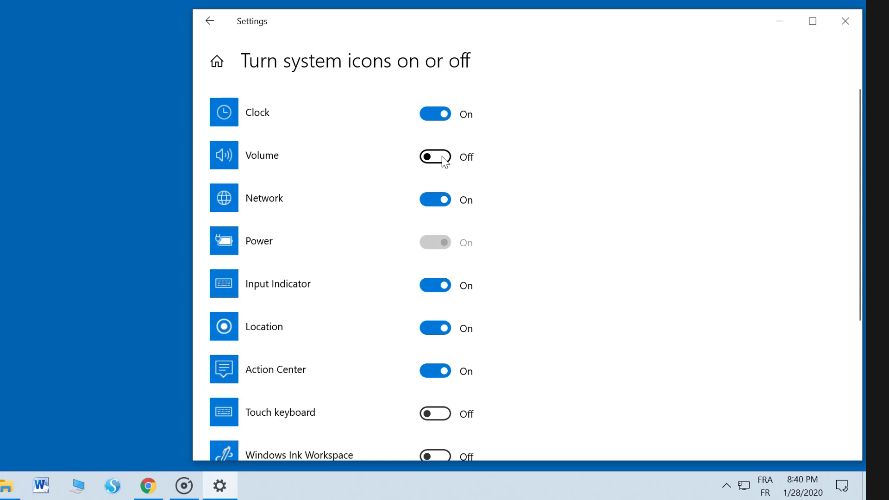
{"action": "left_click", "coordinate": [444, 159]}
{"action": "scroll", "coordinate": [490, 268], "scroll_direction": "down", "scroll_amount": 3}
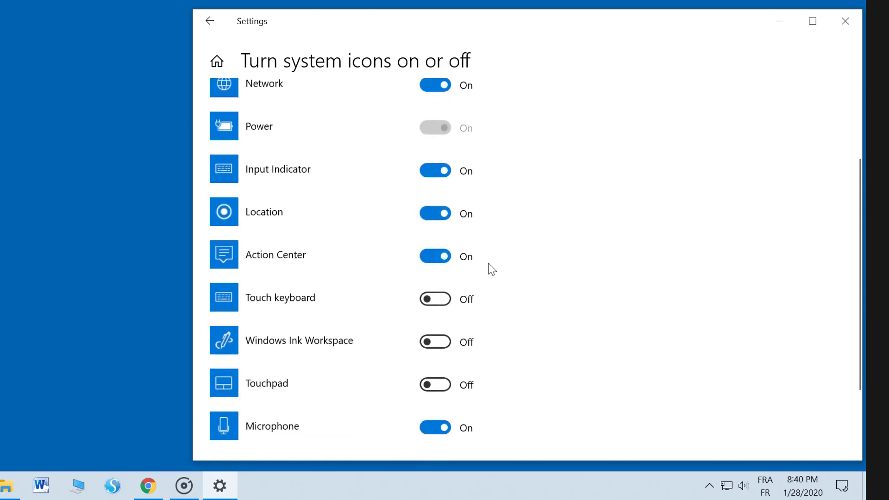
{"action": "scroll", "coordinate": [479, 237], "scroll_direction": "down", "scroll_amount": 2}
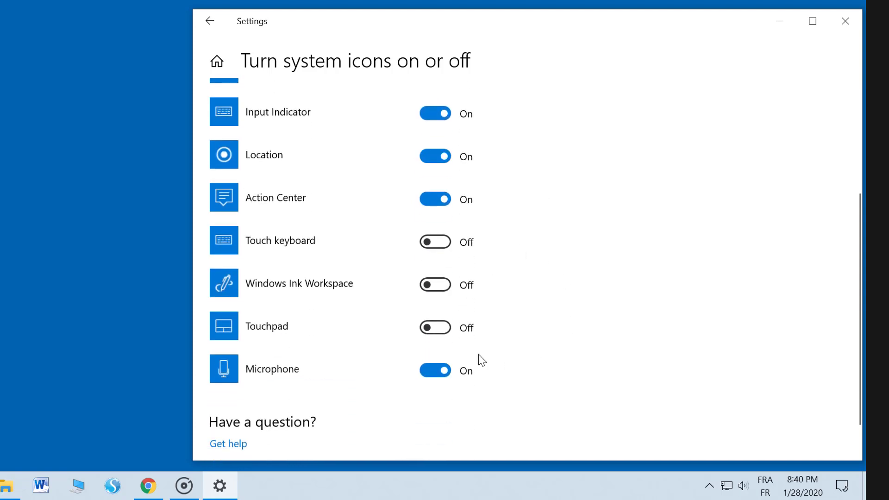
- Try out the Touch keyboard system icon: turn it on, open and close the keyboard, and turn it off again
{"action": "left_click", "coordinate": [434, 244]}
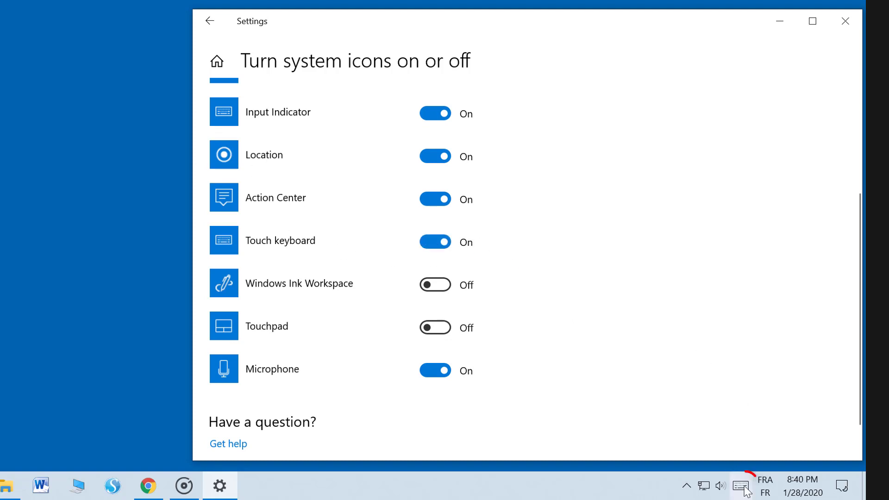
{"action": "left_click", "coordinate": [743, 489]}
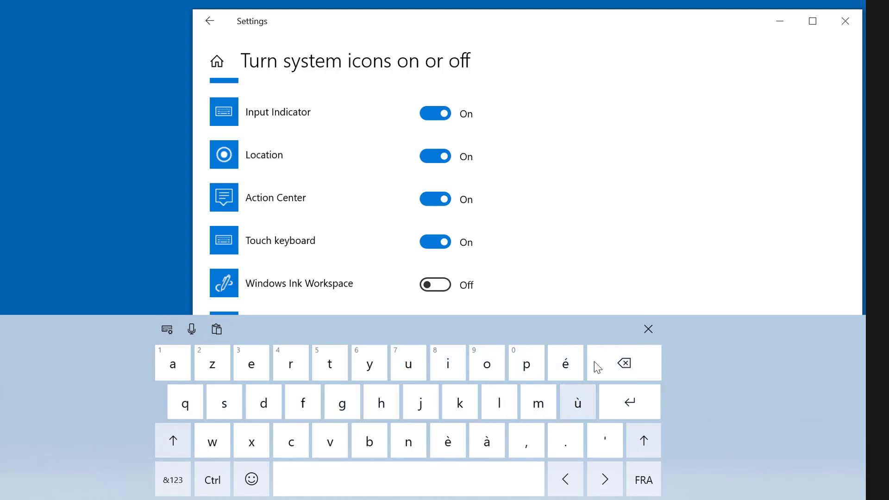
{"action": "left_click", "coordinate": [648, 329]}
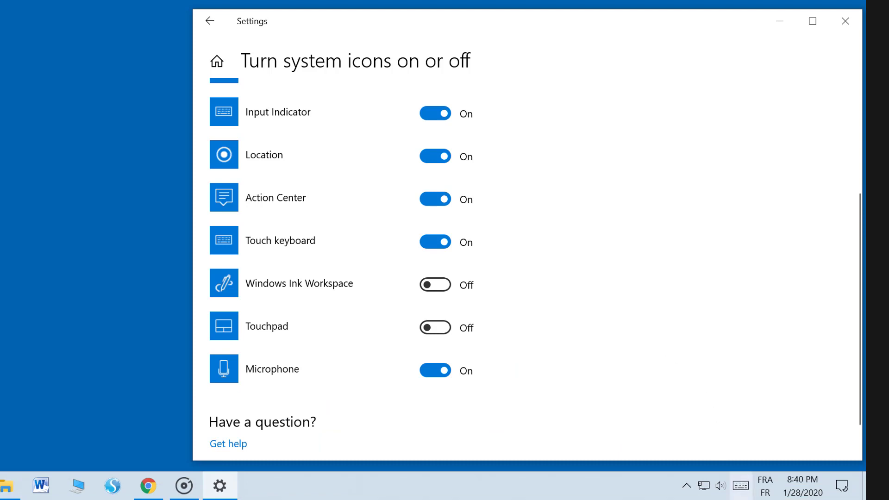
{"action": "left_click", "coordinate": [435, 243]}
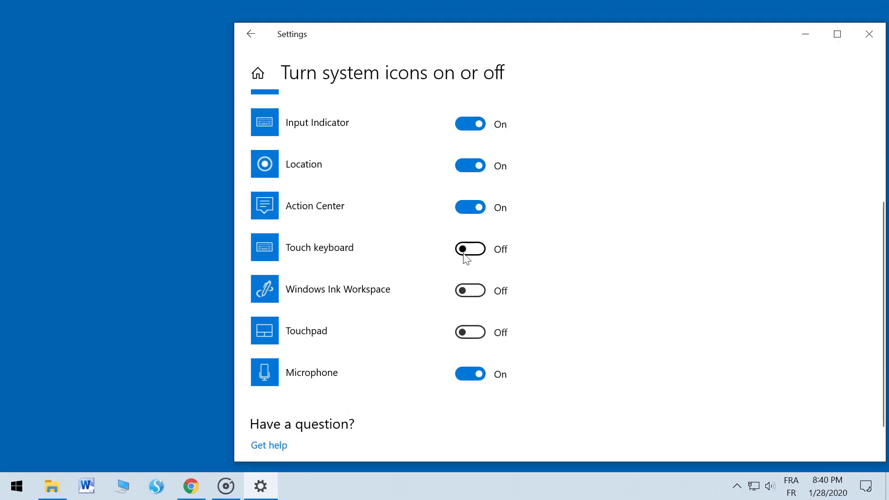
{"action": "scroll", "coordinate": [535, 312], "scroll_direction": "up", "scroll_amount": 3}
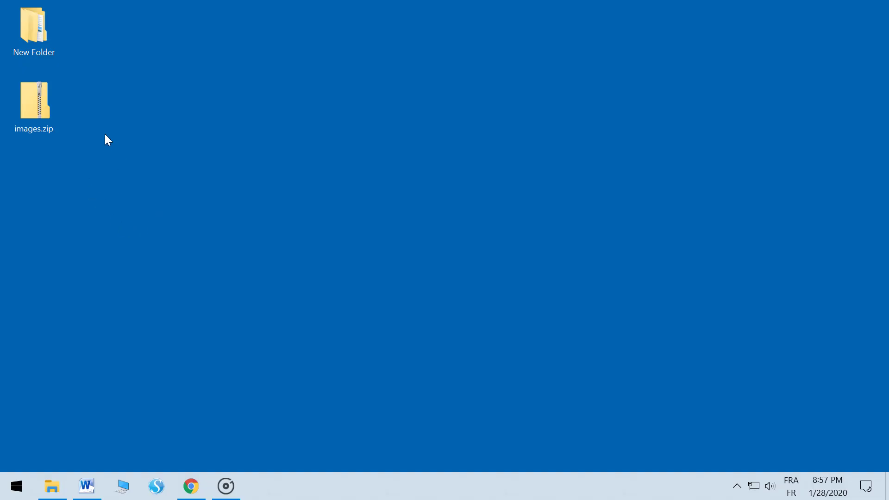
- Open New Folder from the desktop and switch the display of file name extensions off and back on
{"action": "left_click", "coordinate": [43, 101]}
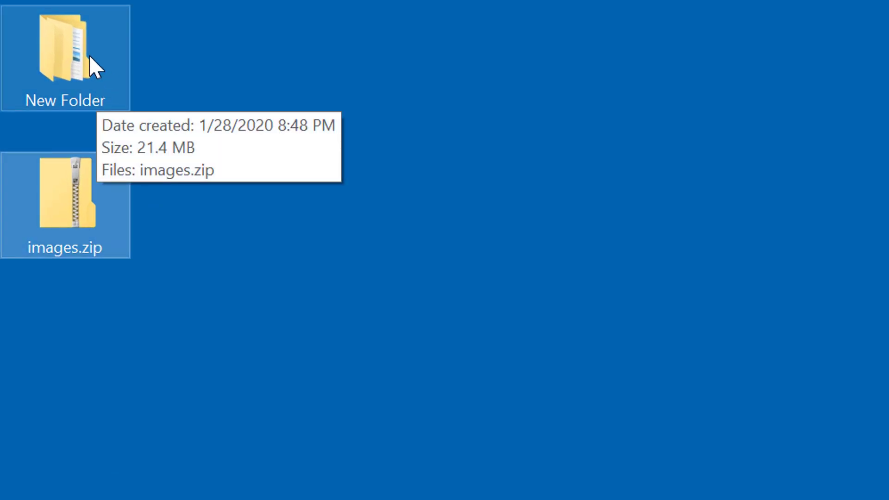
{"action": "left_click", "coordinate": [89, 55]}
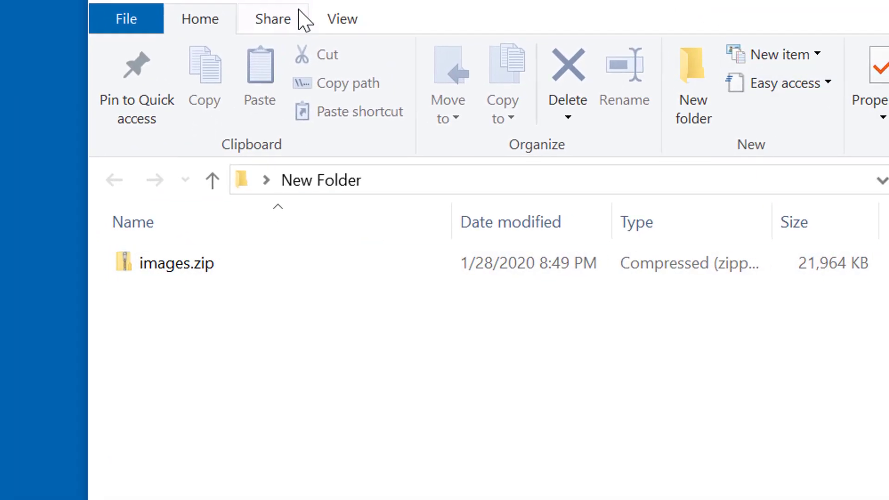
{"action": "left_click", "coordinate": [356, 19]}
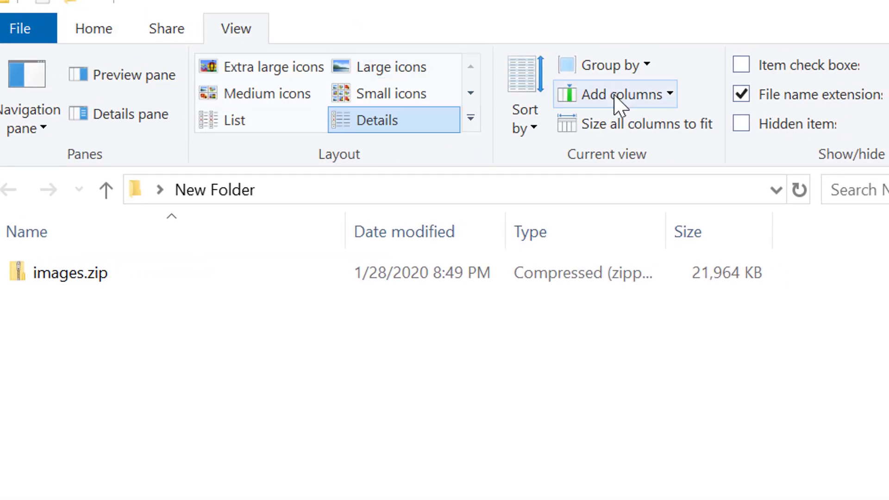
{"action": "left_click", "coordinate": [741, 94]}
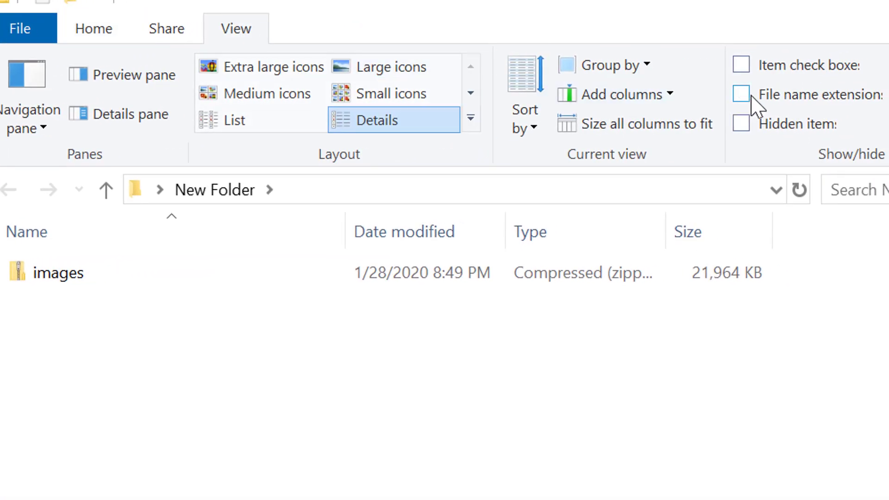
{"action": "left_click", "coordinate": [741, 94]}
- Open the images.zip archive inside New Folder to view its contents
{"action": "left_click", "coordinate": [102, 278]}
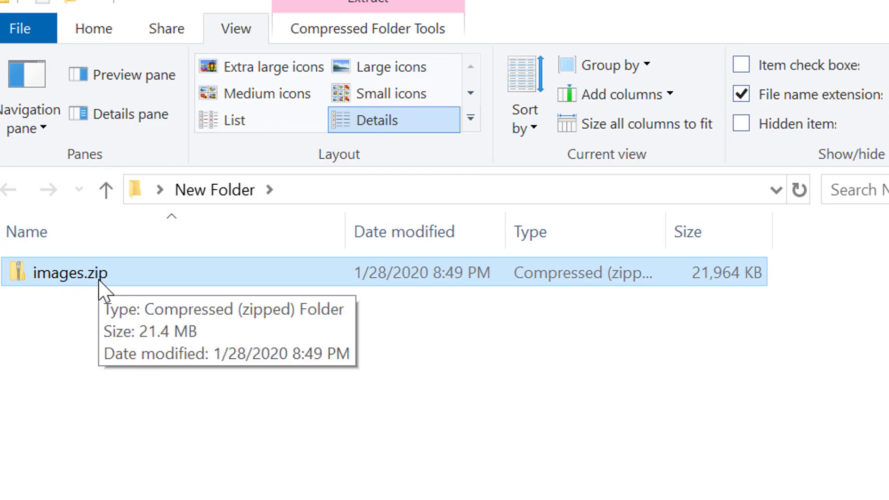
{"action": "left_click", "coordinate": [94, 338]}
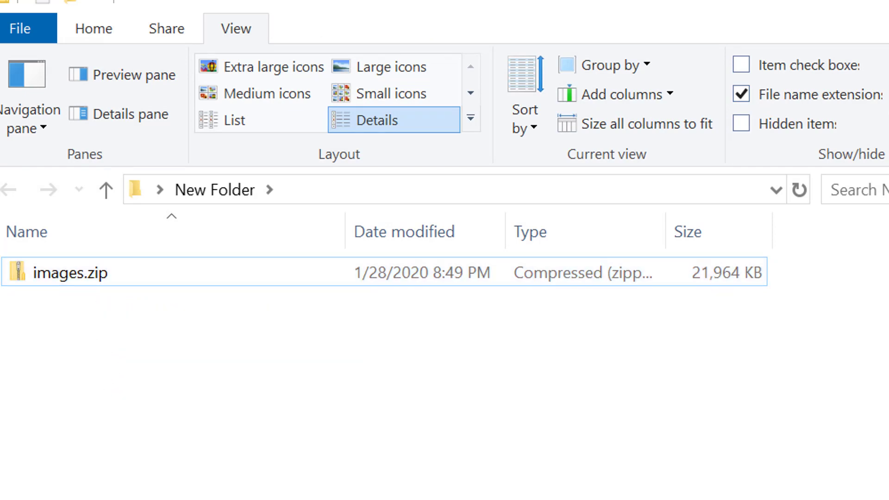
{"action": "double_click", "coordinate": [68, 278]}
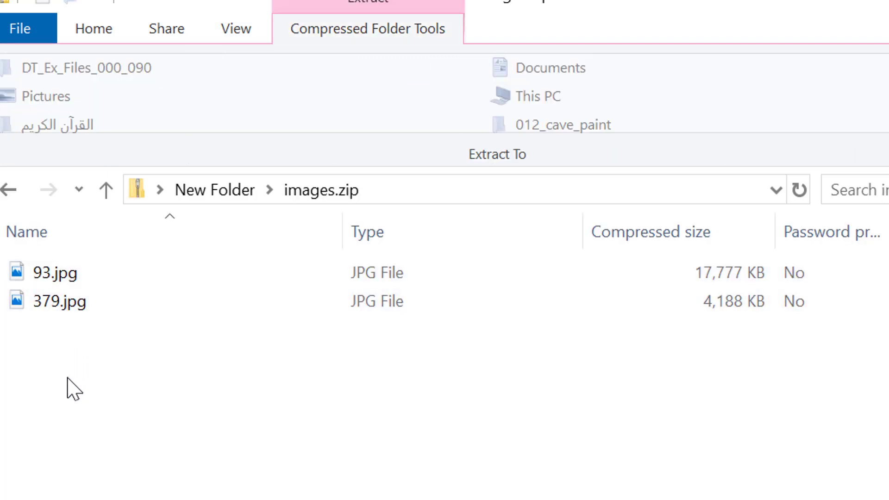
{"action": "left_click_drag", "start_coordinate": [55, 338], "coordinate": [81, 390]}
{"action": "left_click", "coordinate": [81, 391]}
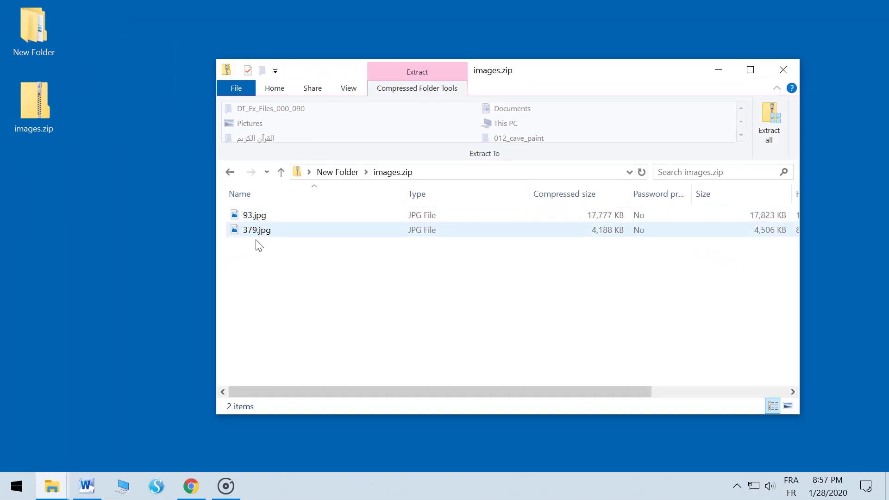
- Extract 93.jpg and 379.jpg from images.zip into New Folder on the desktop, and close the archive window
{"action": "left_click", "coordinate": [249, 231]}
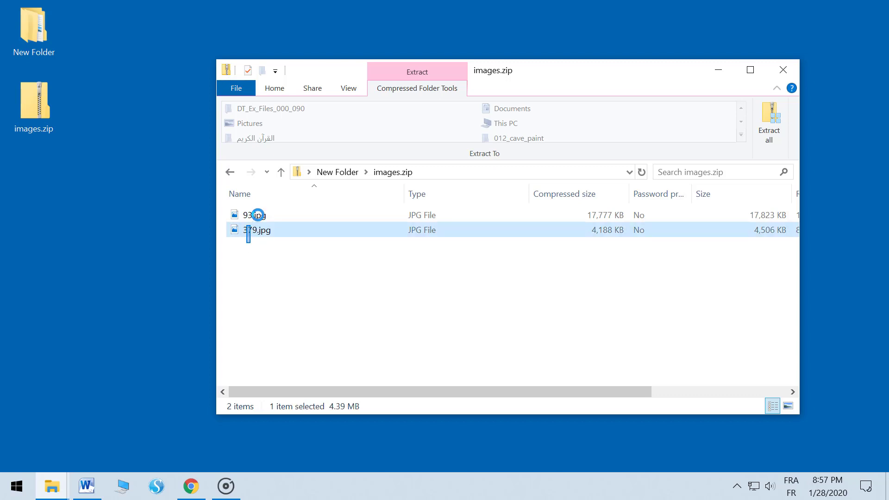
{"action": "left_click", "coordinate": [253, 218], "text": "shift"}
{"action": "left_click_drag", "start_coordinate": [248, 216], "coordinate": [96, 114]}
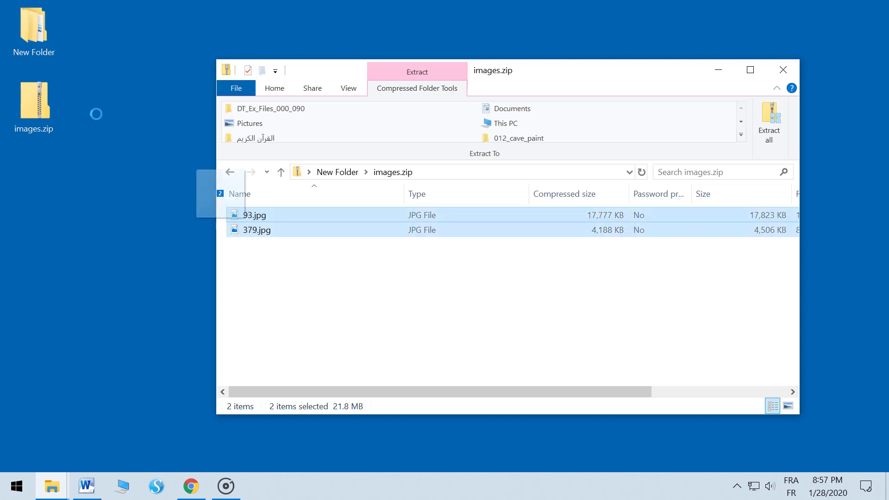
{"action": "left_click_drag", "start_coordinate": [41, 46], "coordinate": [35, 37]}
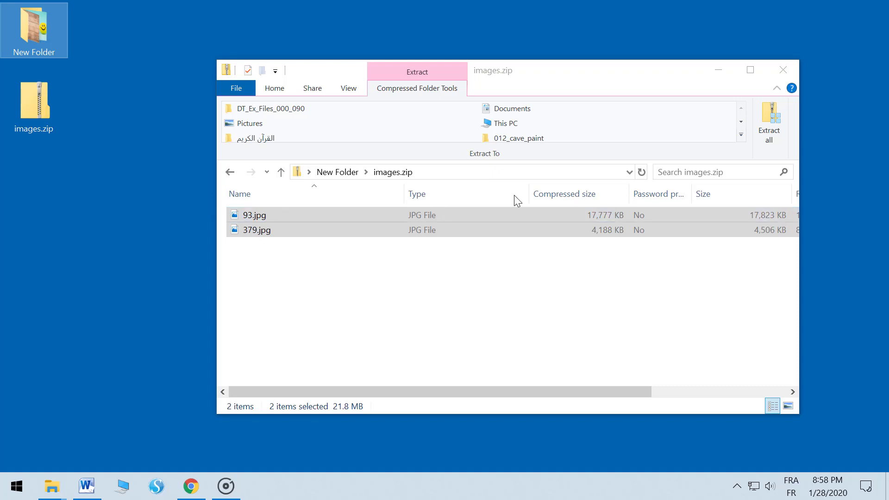
{"action": "left_click", "coordinate": [783, 70]}
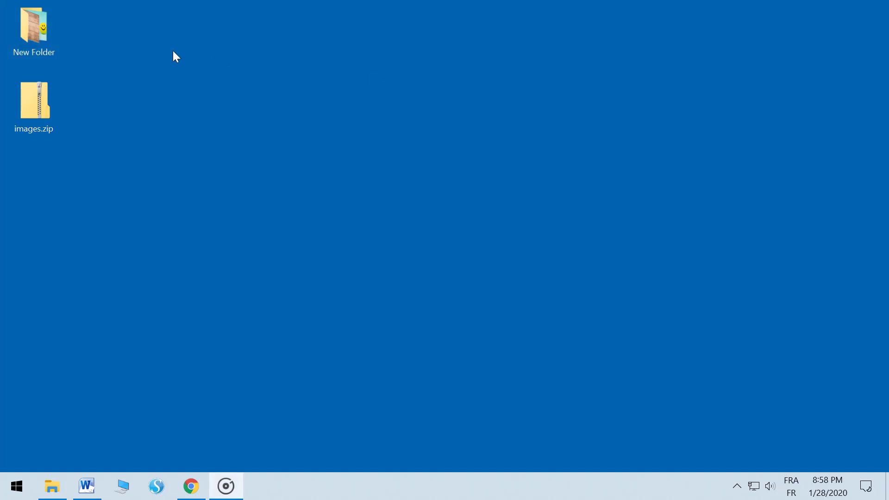
- Compress 93.jpg and 379.jpg in the desktop's New Folder into a zip archive named newImages
{"action": "double_click", "coordinate": [29, 30]}
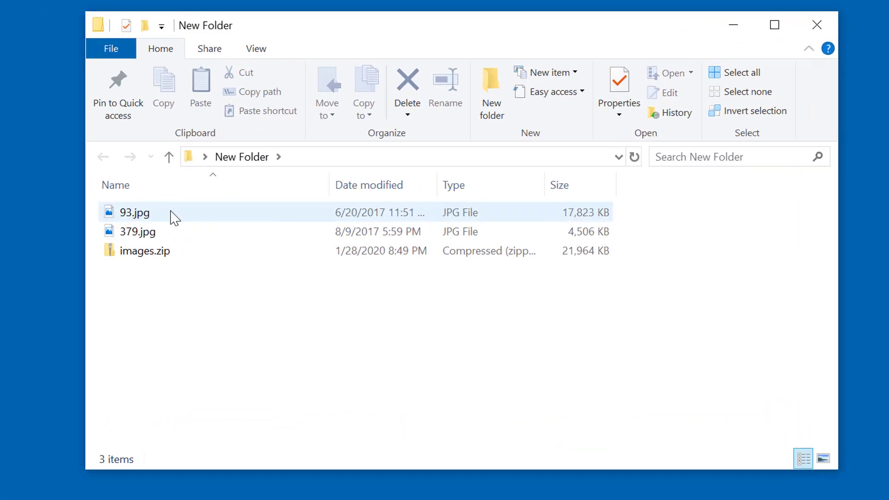
{"action": "left_click", "coordinate": [61, 212]}
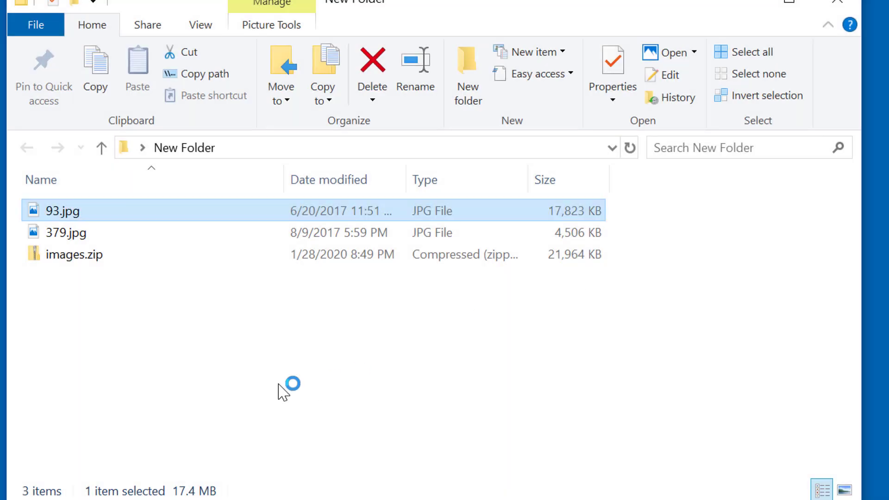
{"action": "left_click", "coordinate": [153, 333]}
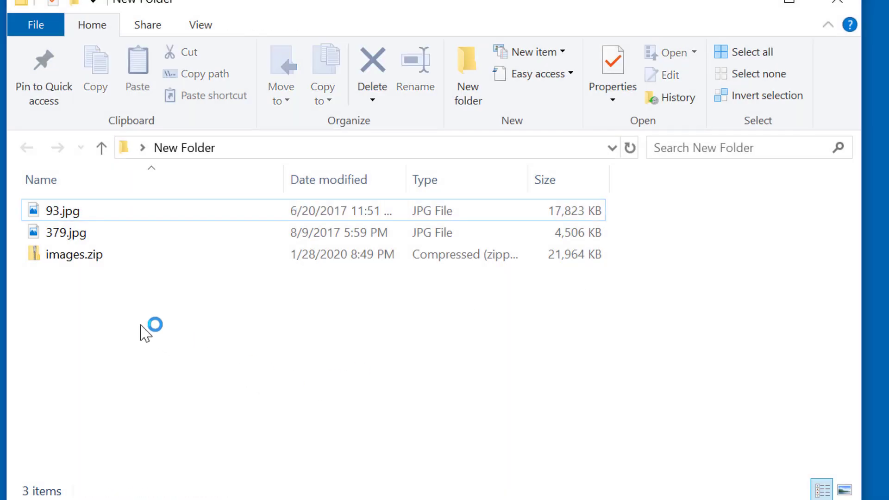
{"action": "left_click", "coordinate": [75, 231]}
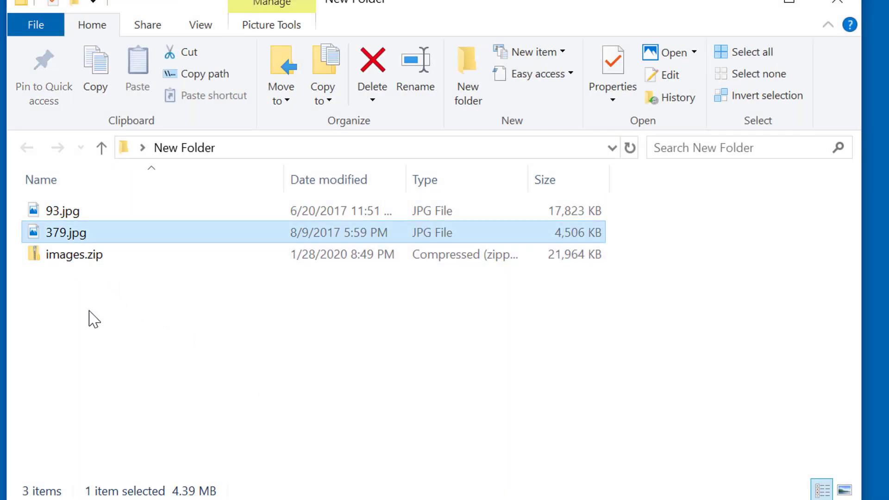
{"action": "left_click", "coordinate": [74, 214], "text": "ctrl"}
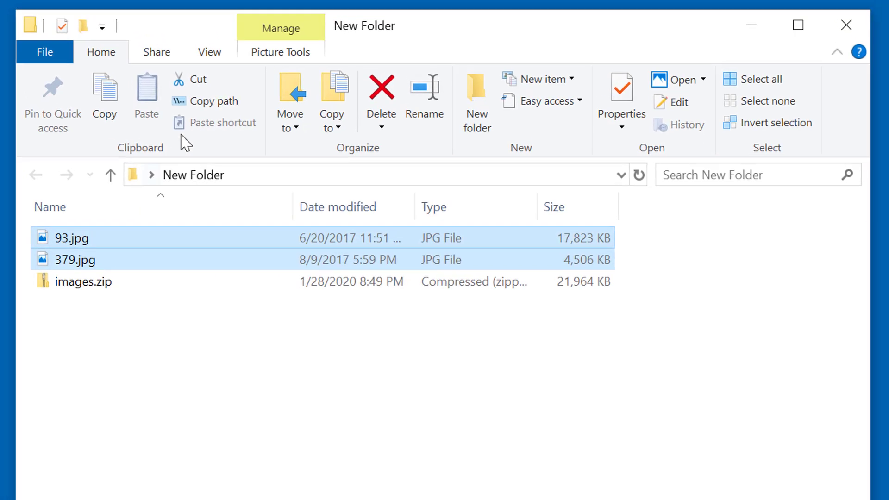
{"action": "left_click", "coordinate": [153, 29]}
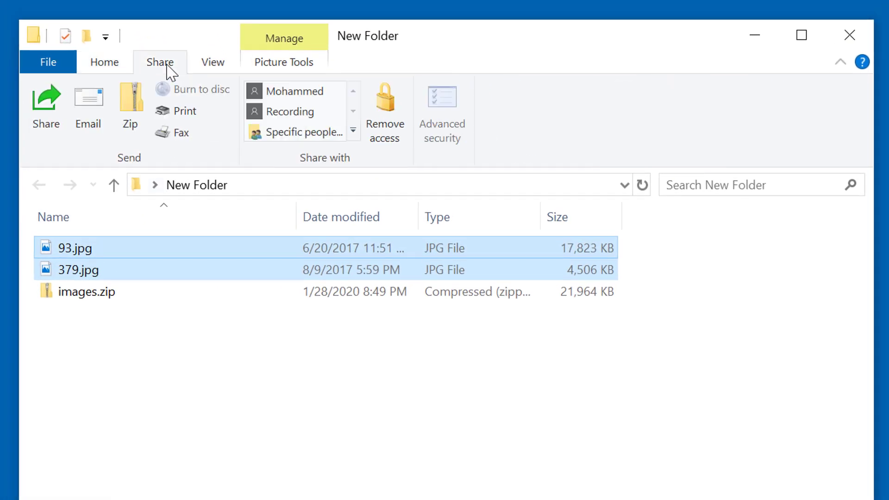
{"action": "left_click", "coordinate": [124, 106]}
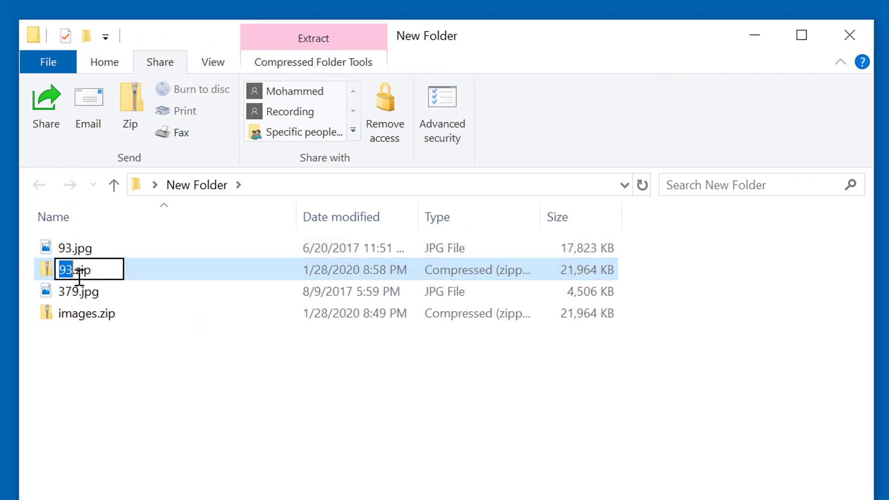
{"action": "type", "text": "newImages"}
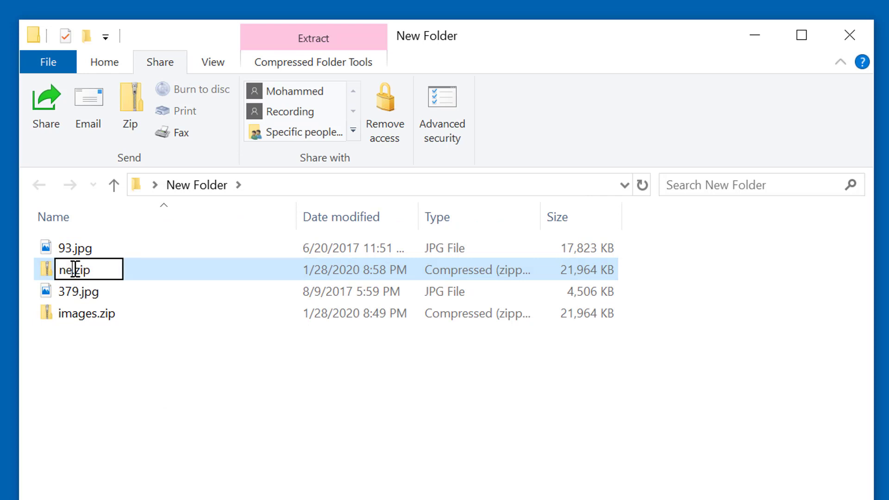
{"action": "key", "text": "Return"}
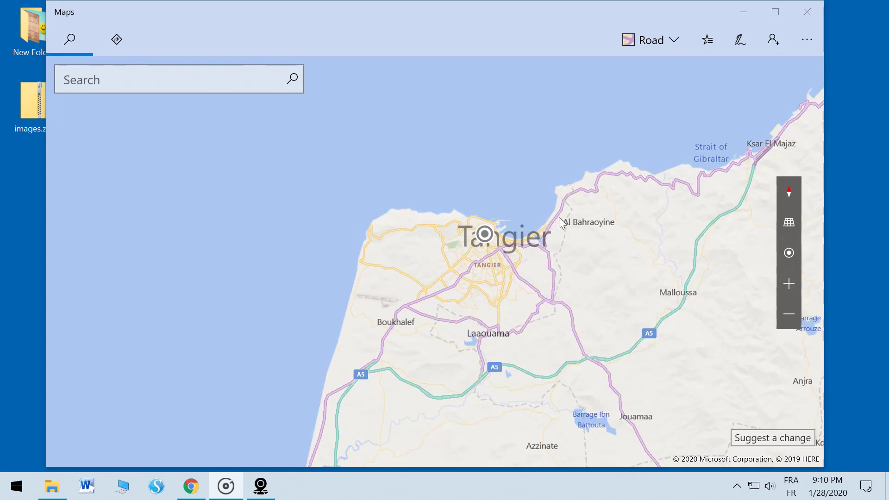
- In the Maps app, measure freehand paths from Tangier to Barrage Ibn Battouta and from near Malloussa to the A5 below Boukhalef in light blue ink
{"action": "left_click", "coordinate": [743, 35]}
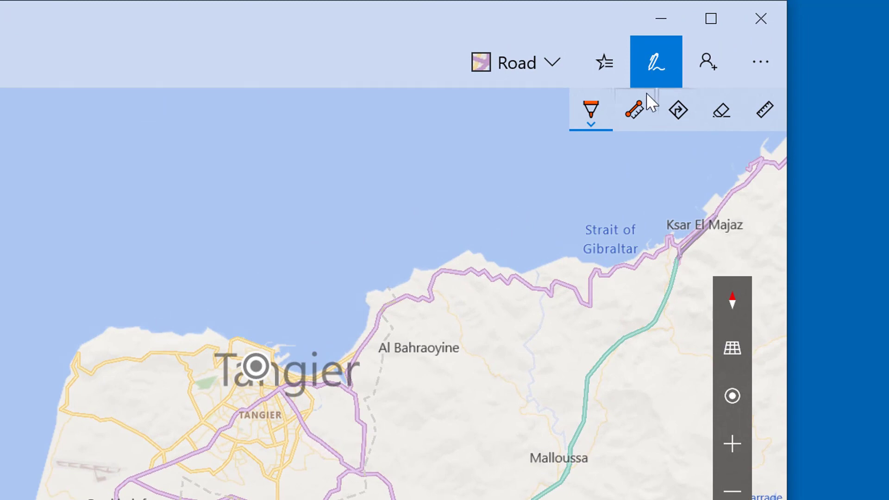
{"action": "left_click", "coordinate": [641, 108]}
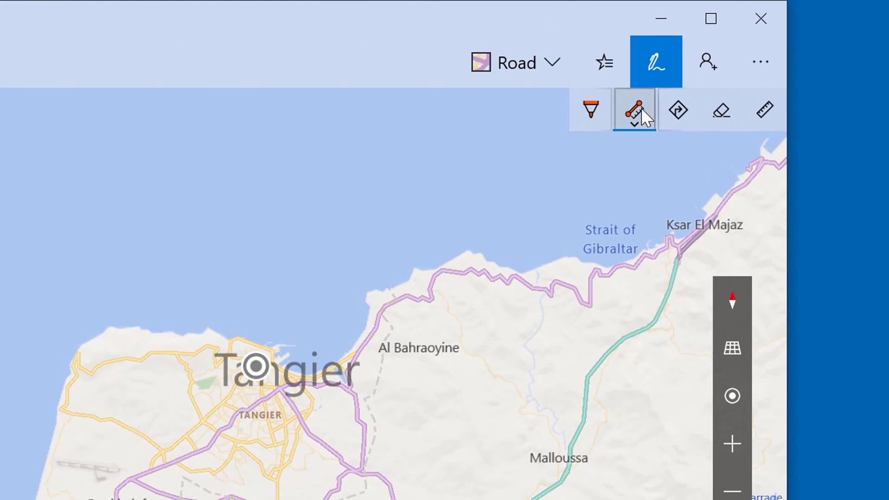
{"action": "left_click", "coordinate": [656, 69]}
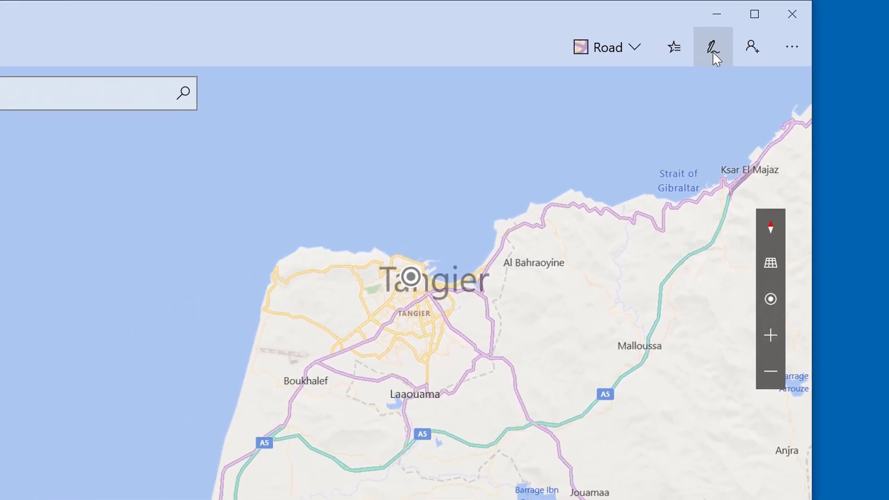
{"action": "left_click", "coordinate": [715, 54]}
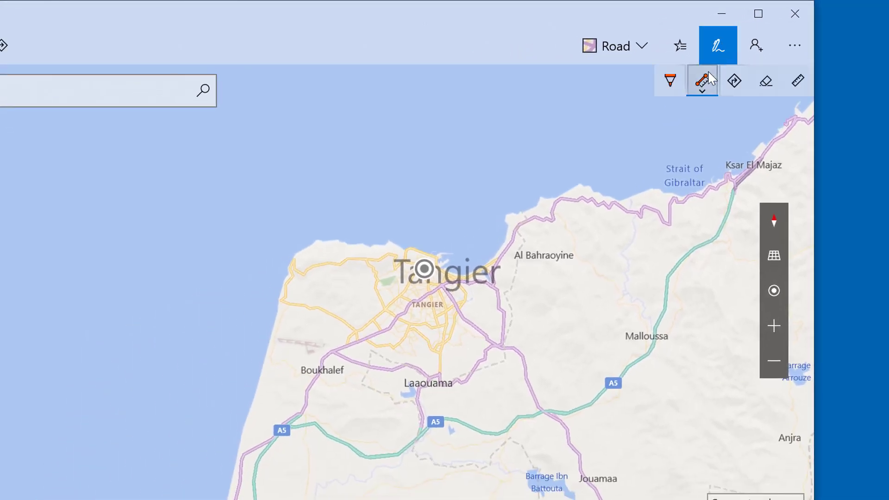
{"action": "left_click", "coordinate": [705, 81]}
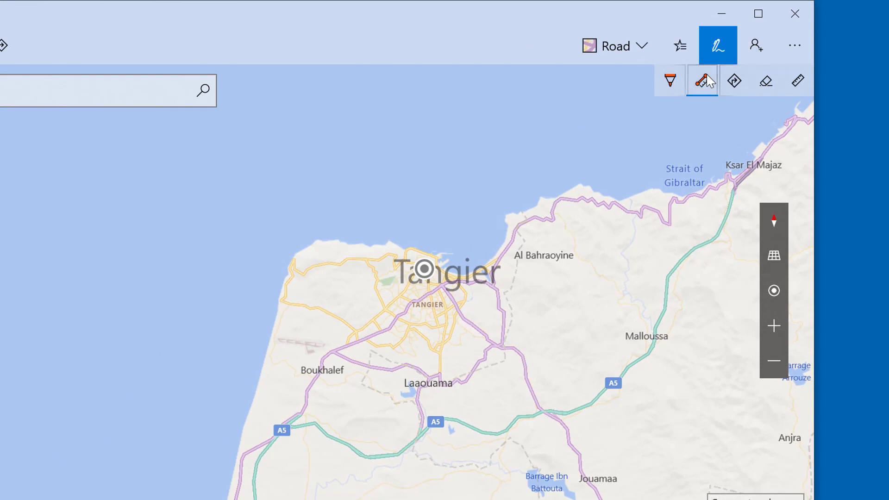
{"action": "left_click", "coordinate": [677, 158]}
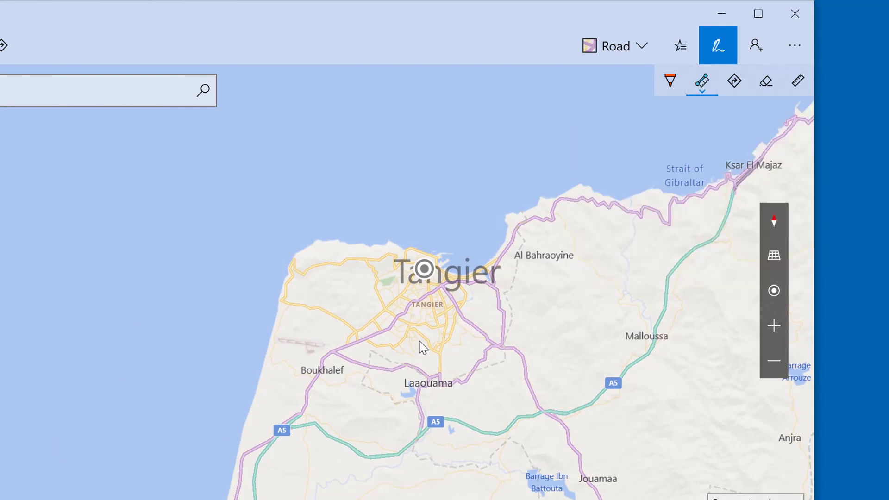
{"action": "mouse_move", "coordinate": [425, 271]}
{"action": "left_mouse_down"}
{"action": "mouse_move", "coordinate": [383, 373]}
{"action": "mouse_move", "coordinate": [410, 441]}
{"action": "mouse_move", "coordinate": [567, 466]}
{"action": "left_mouse_up"}
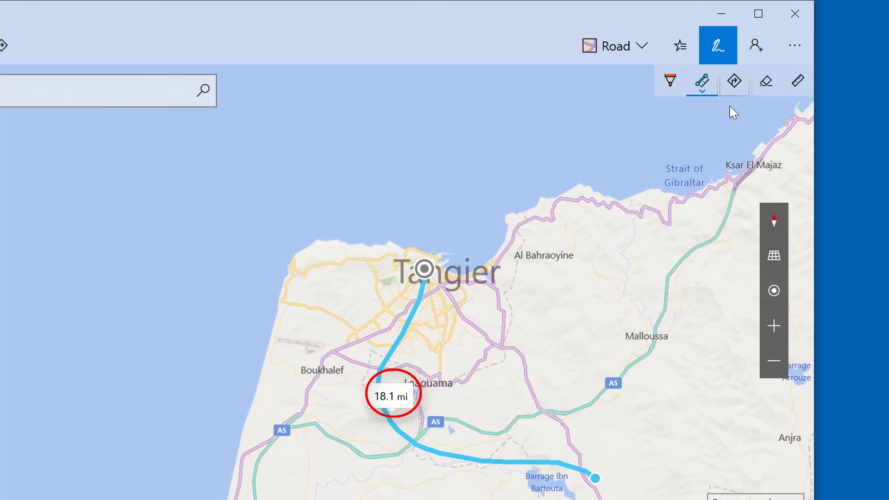
{"action": "mouse_move", "coordinate": [620, 377]}
{"action": "left_mouse_down"}
{"action": "mouse_move", "coordinate": [596, 320]}
{"action": "mouse_move", "coordinate": [529, 265]}
{"action": "mouse_move", "coordinate": [477, 393]}
{"action": "mouse_move", "coordinate": [288, 452]}
{"action": "mouse_move", "coordinate": [280, 427]}
{"action": "left_mouse_up"}
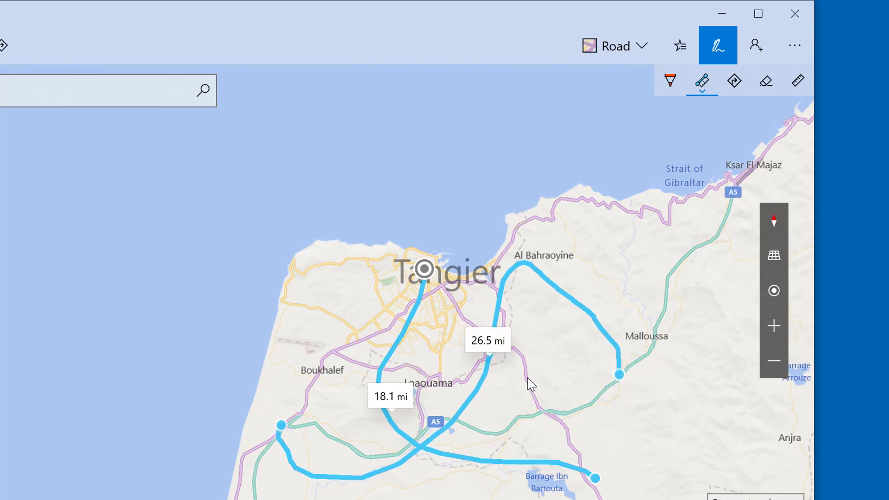
- Erase all ink from the map
{"action": "left_click", "coordinate": [766, 84]}
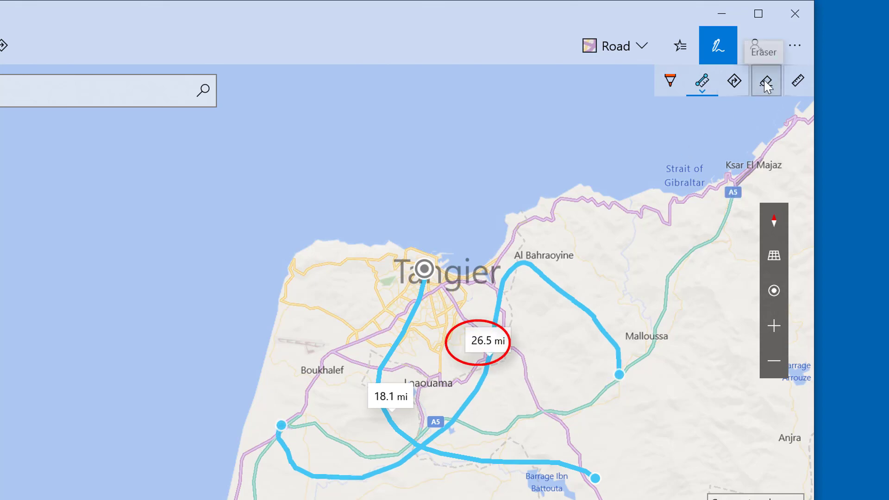
{"action": "left_click", "coordinate": [767, 85]}
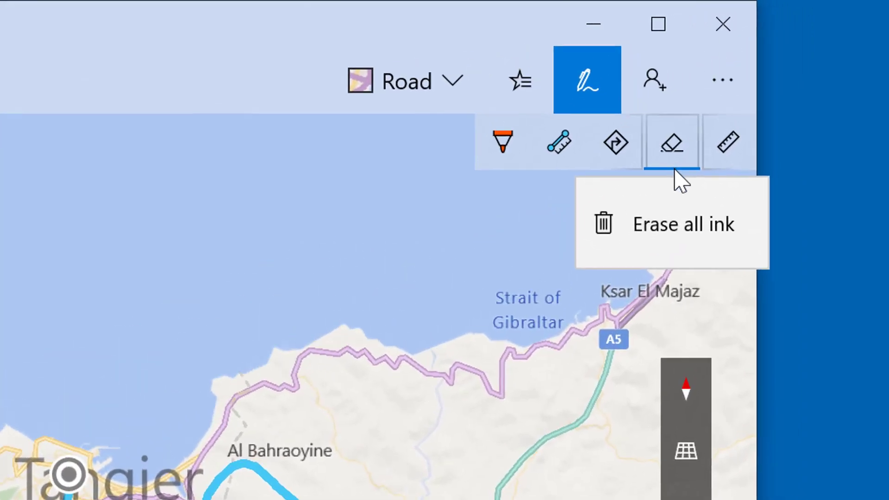
{"action": "left_click", "coordinate": [649, 234]}
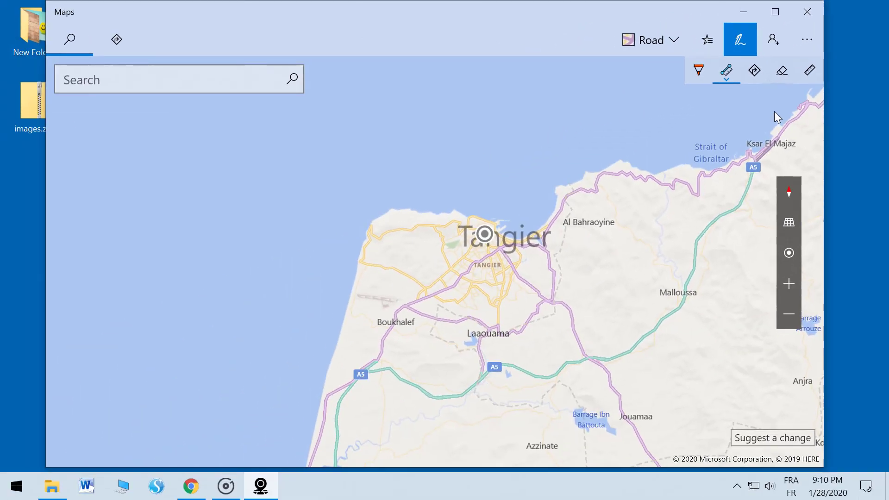
- Get inked directions from Al Bahraoyine to the A5 near Laaouama and review the driving steps via N16 and Route Aouama
{"action": "left_click", "coordinate": [754, 75]}
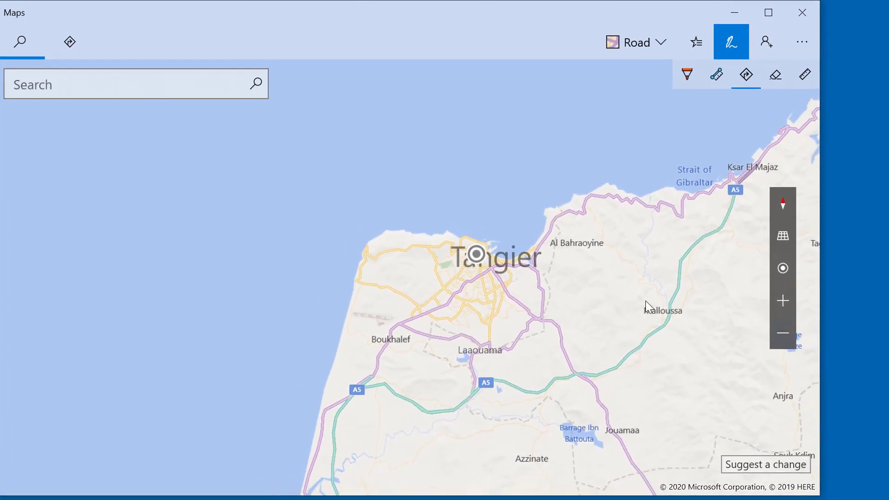
{"action": "left_click_drag", "start_coordinate": [580, 249], "coordinate": [529, 306]}
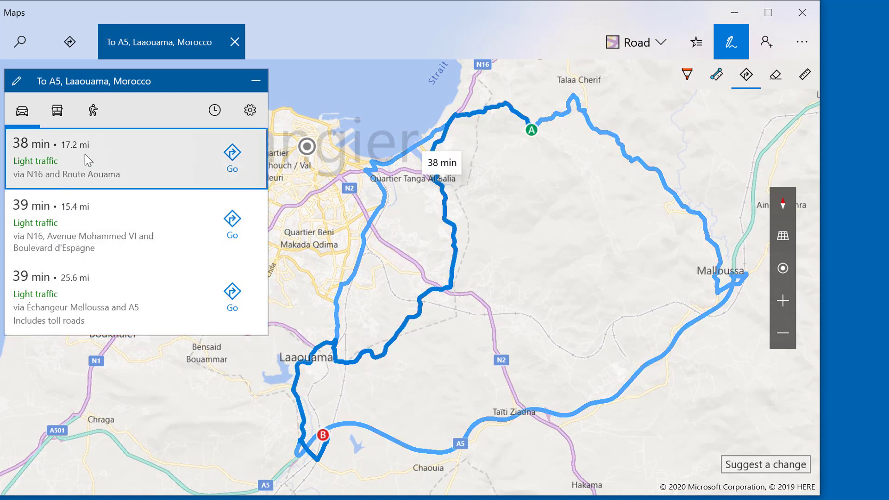
{"action": "left_click", "coordinate": [85, 154]}
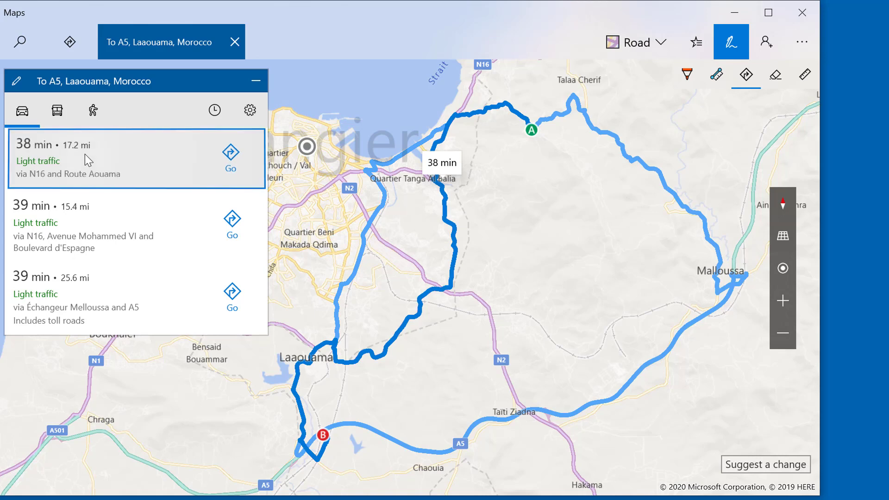
{"action": "scroll", "coordinate": [99, 302], "scroll_direction": "down", "scroll_amount": 5}
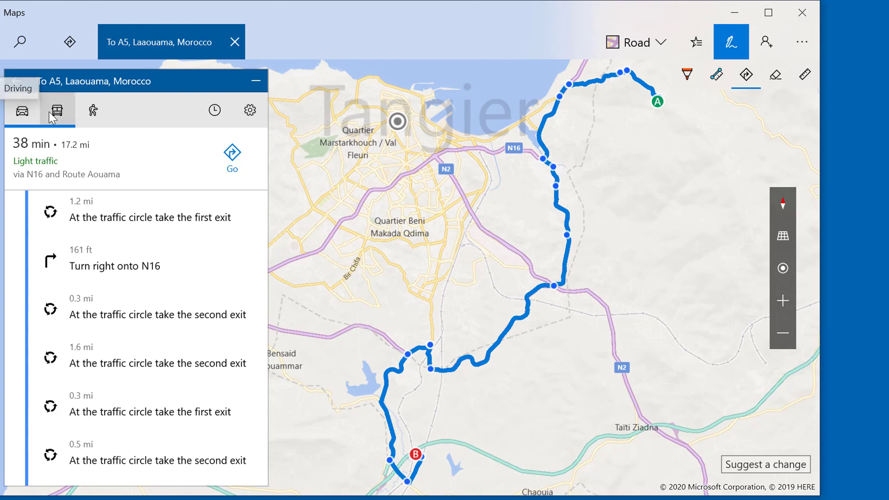
- Check the route's public transit option and switch the directions to walking
{"action": "left_click", "coordinate": [69, 116]}
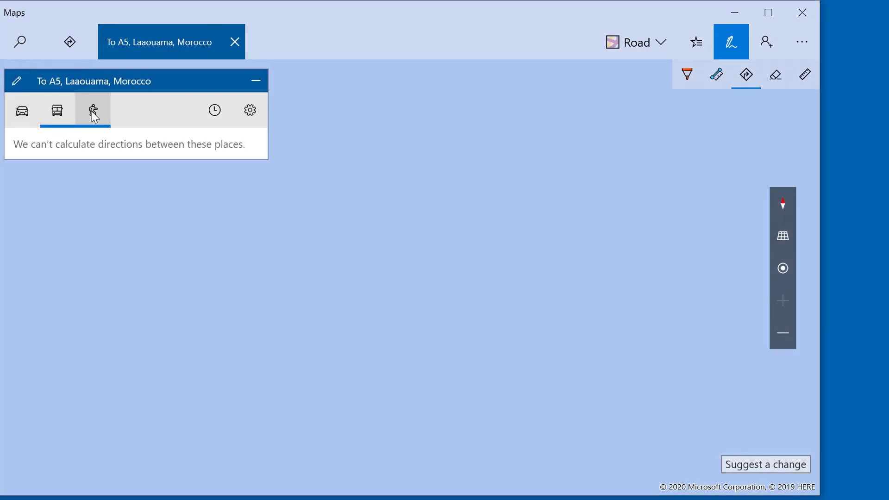
{"action": "left_click", "coordinate": [93, 113]}
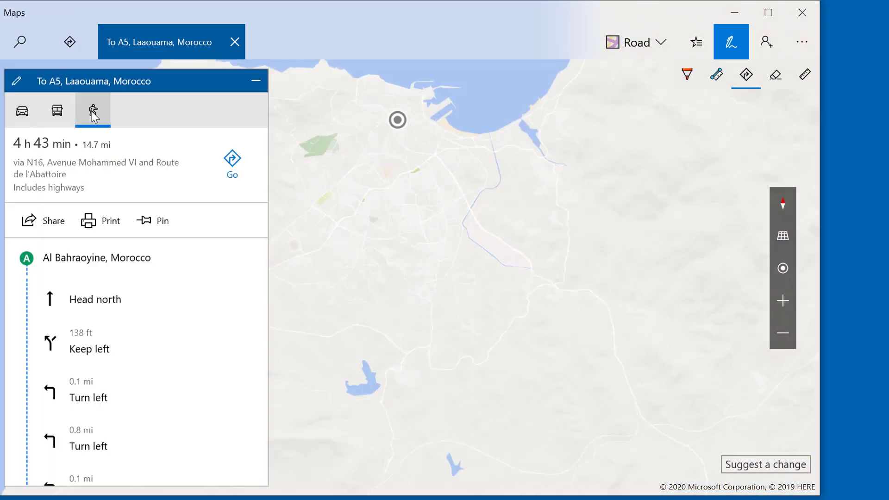